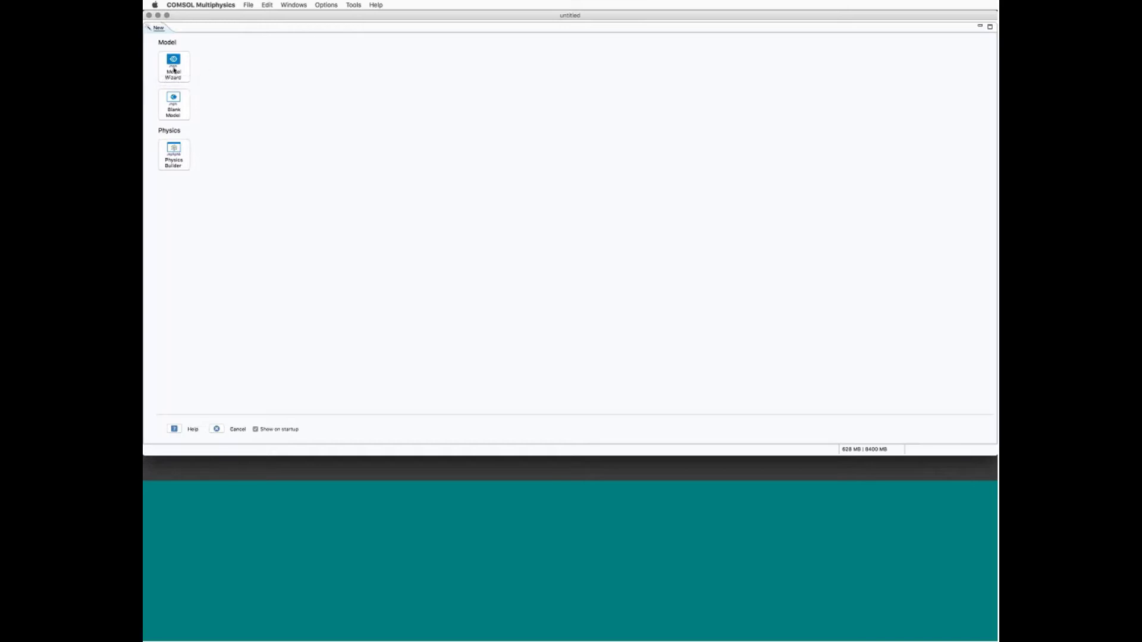
Start a new model with the Model Wizard and add the Acoustic-Piezoelectric Interaction, Frequency Domain physics from Acoustic-Structure Interaction.
click(173, 68)
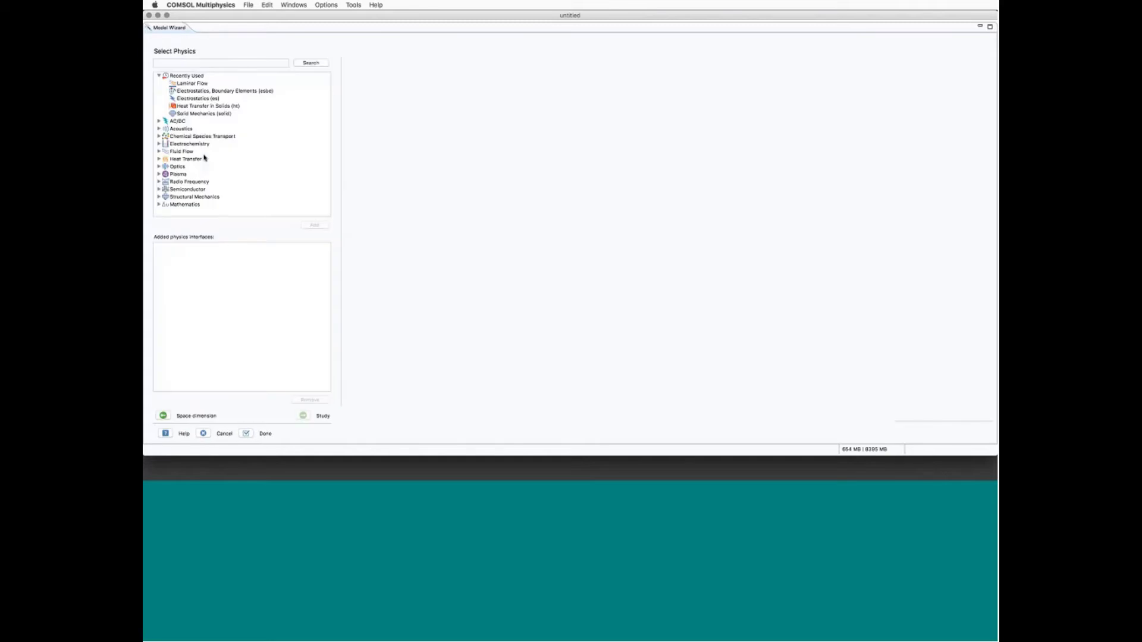
click(159, 76)
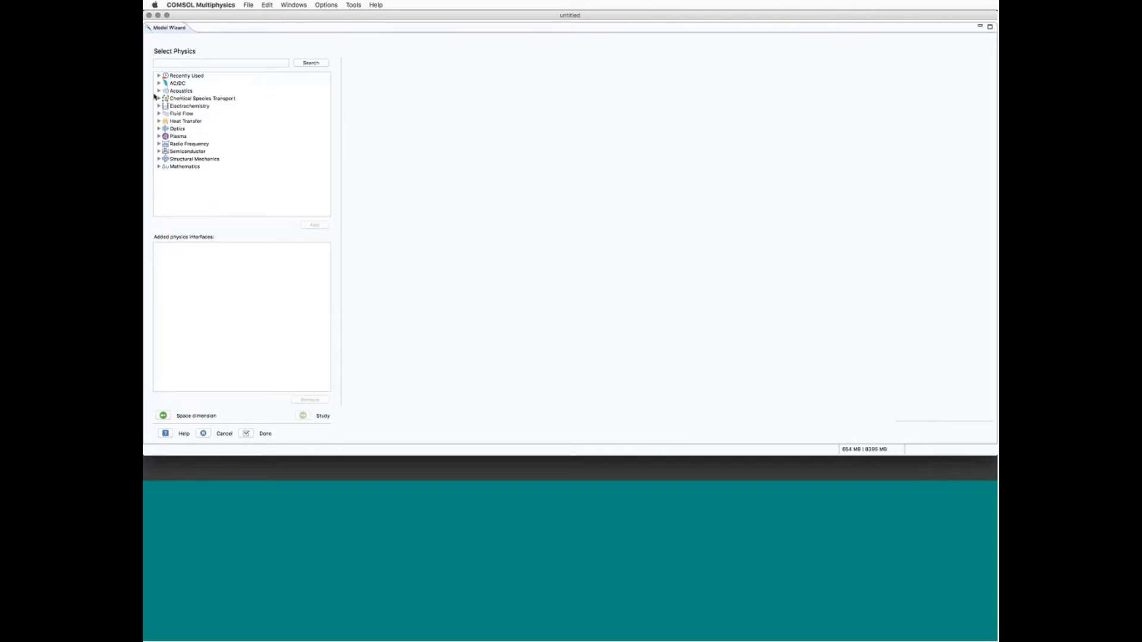
click(158, 91)
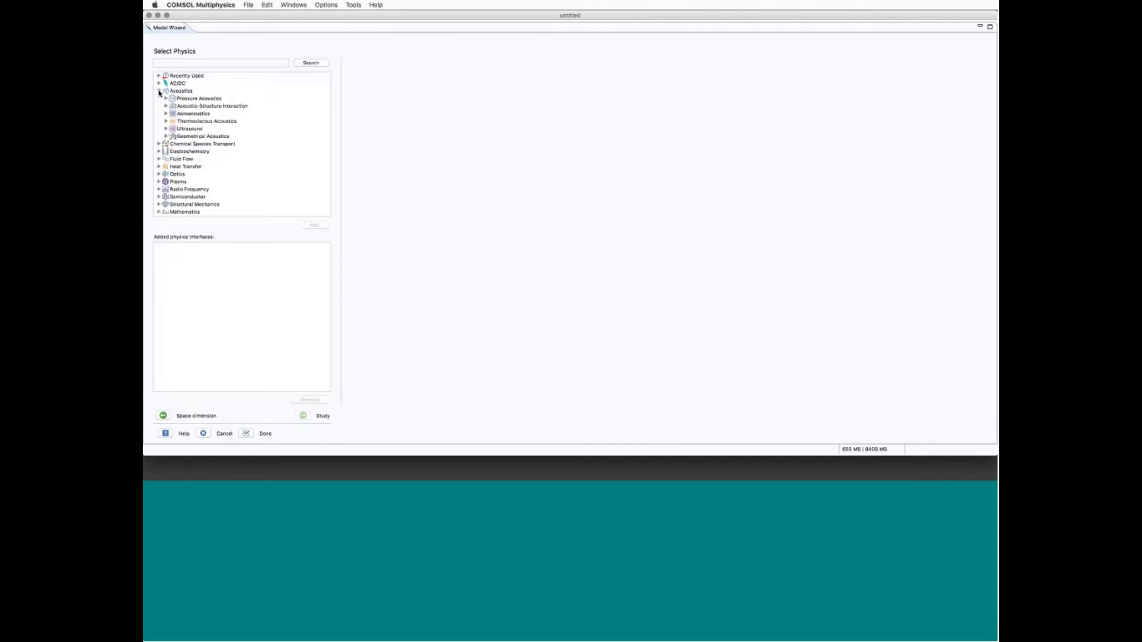
click(166, 106)
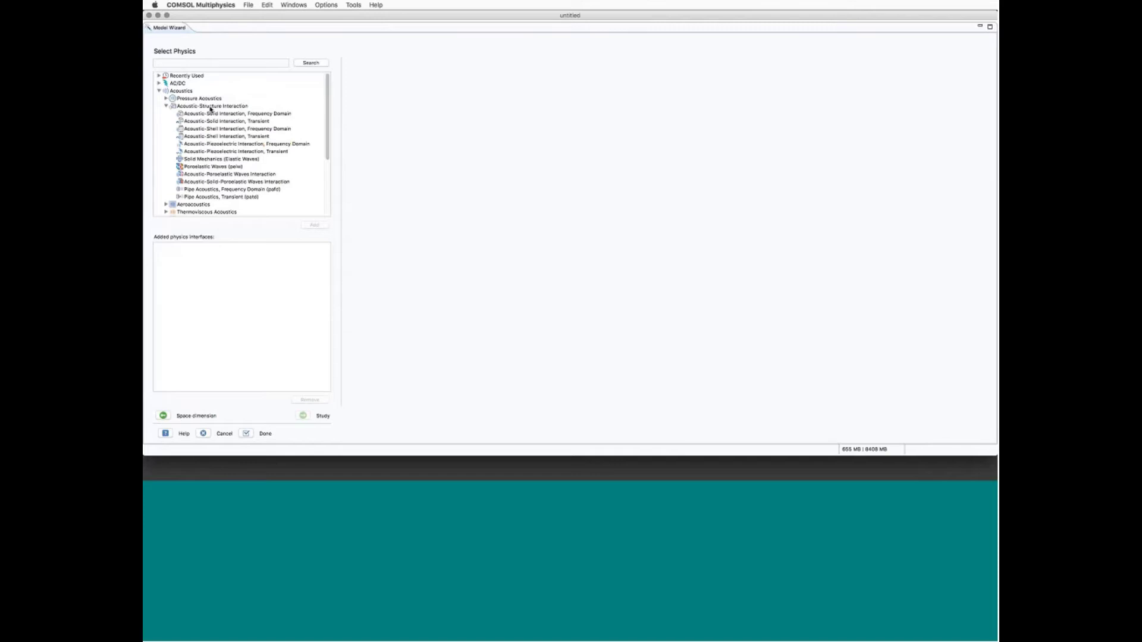
click(218, 145)
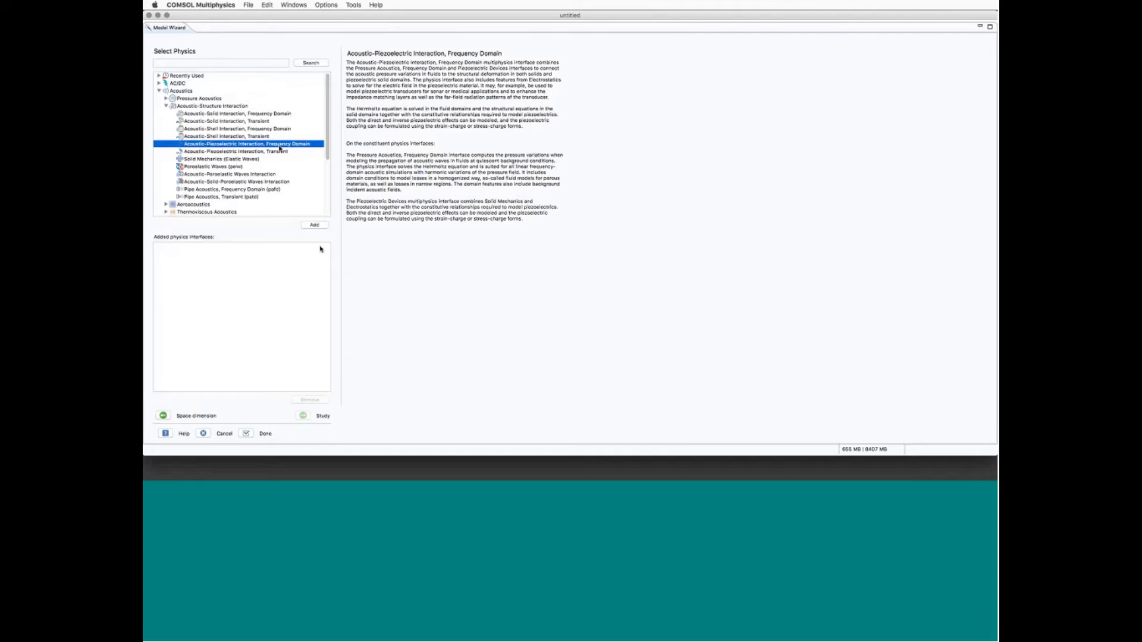
click(316, 225)
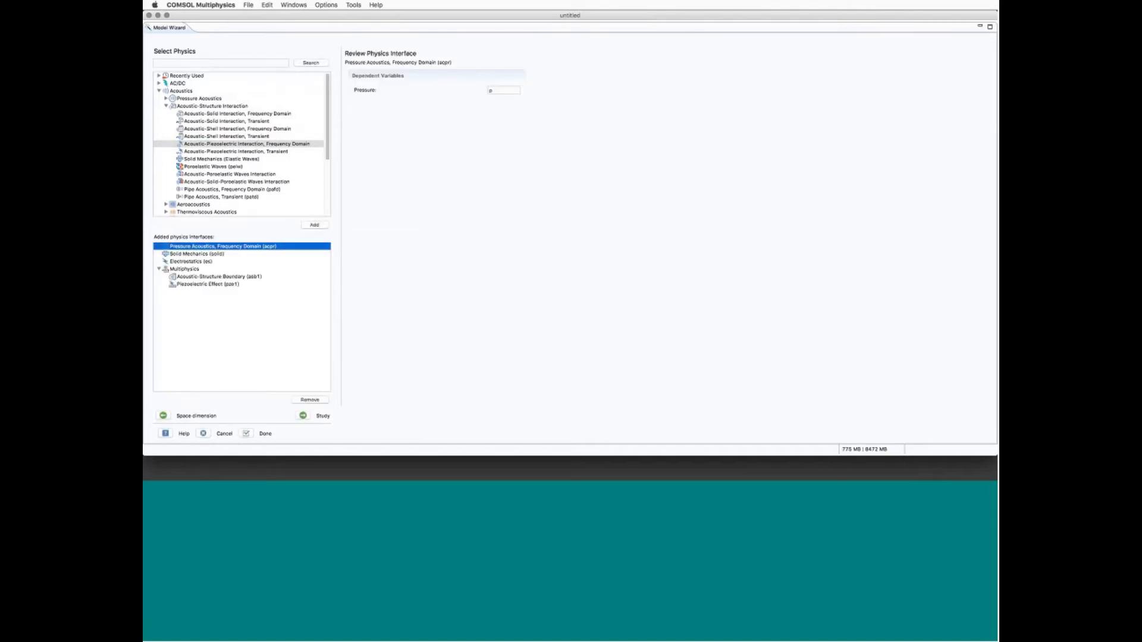
Review the dependent variables of the added physics interfaces and inspect the Piezoelectric Effect coupling.
click(197, 254)
click(192, 262)
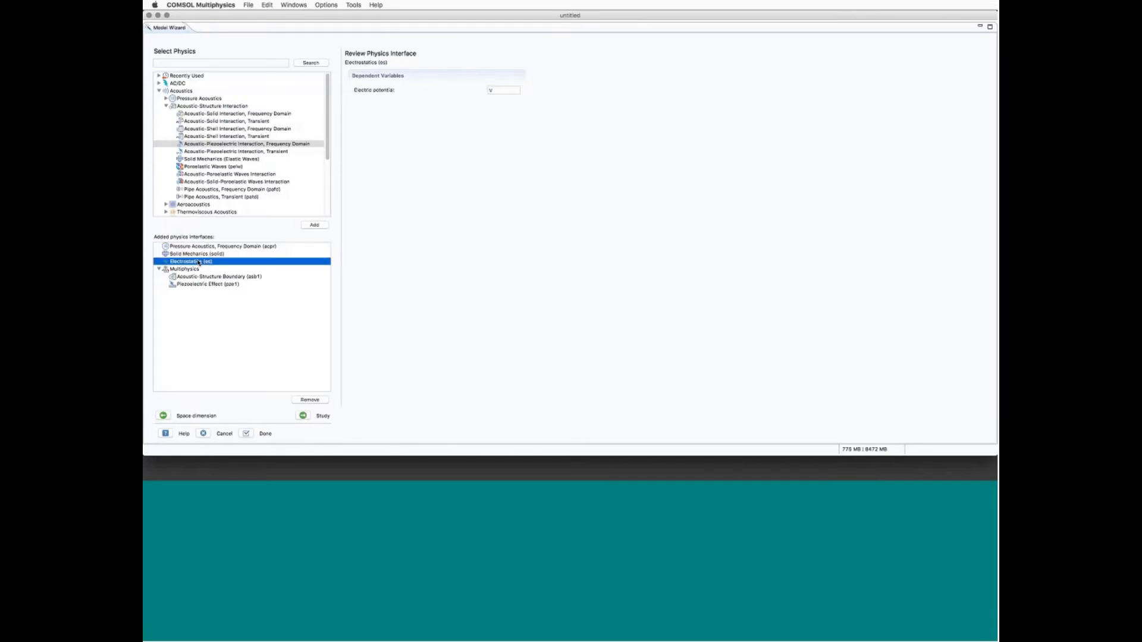
click(200, 247)
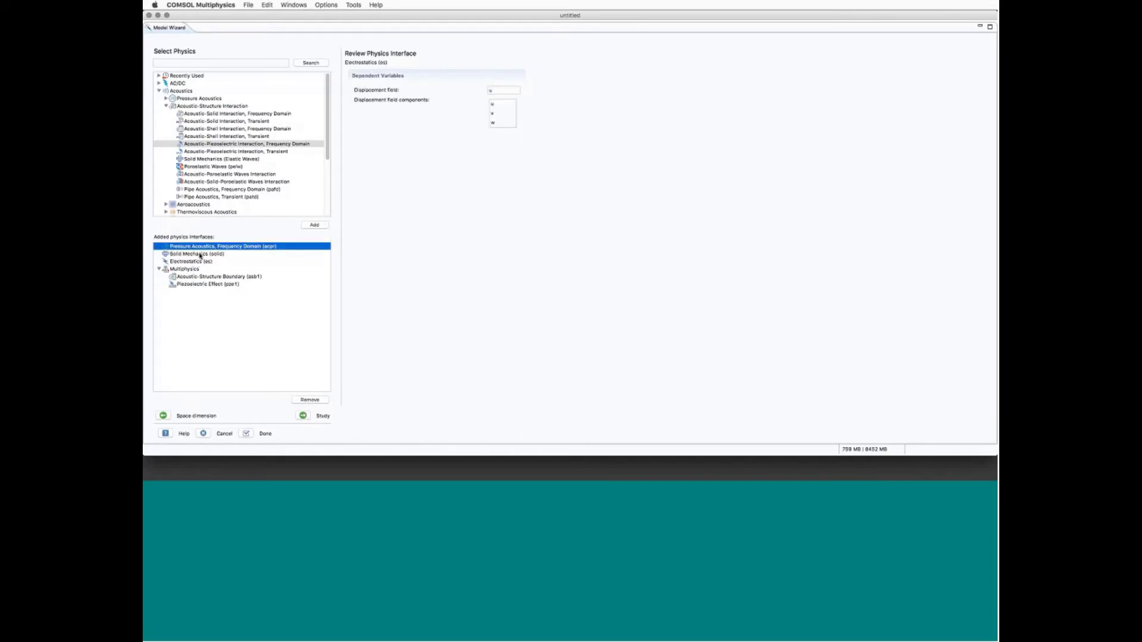
click(196, 262)
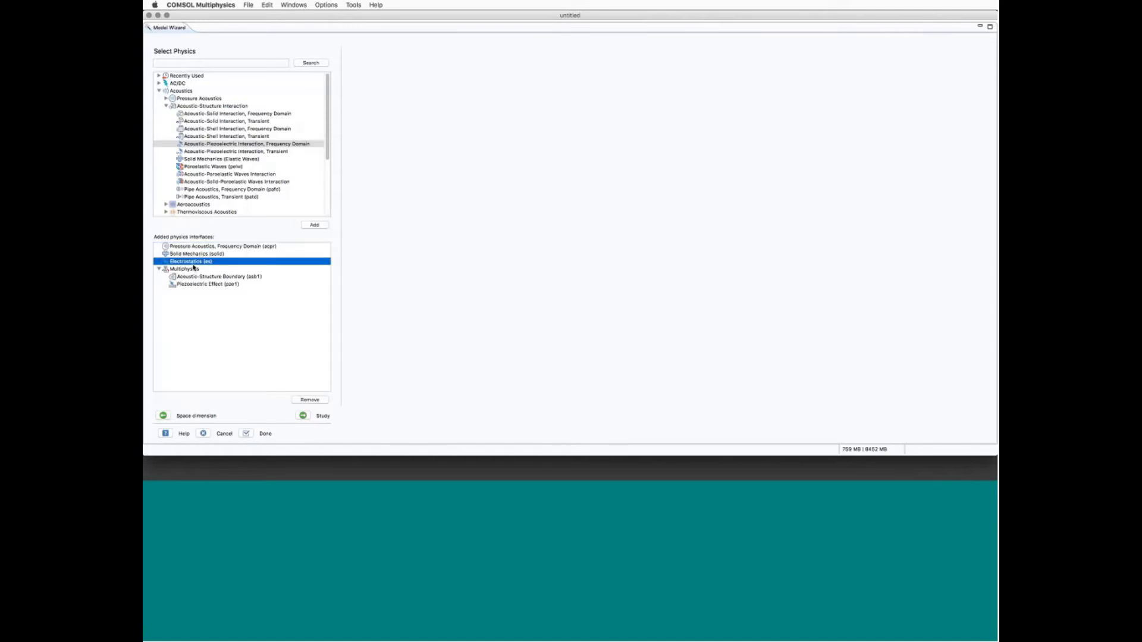
click(196, 283)
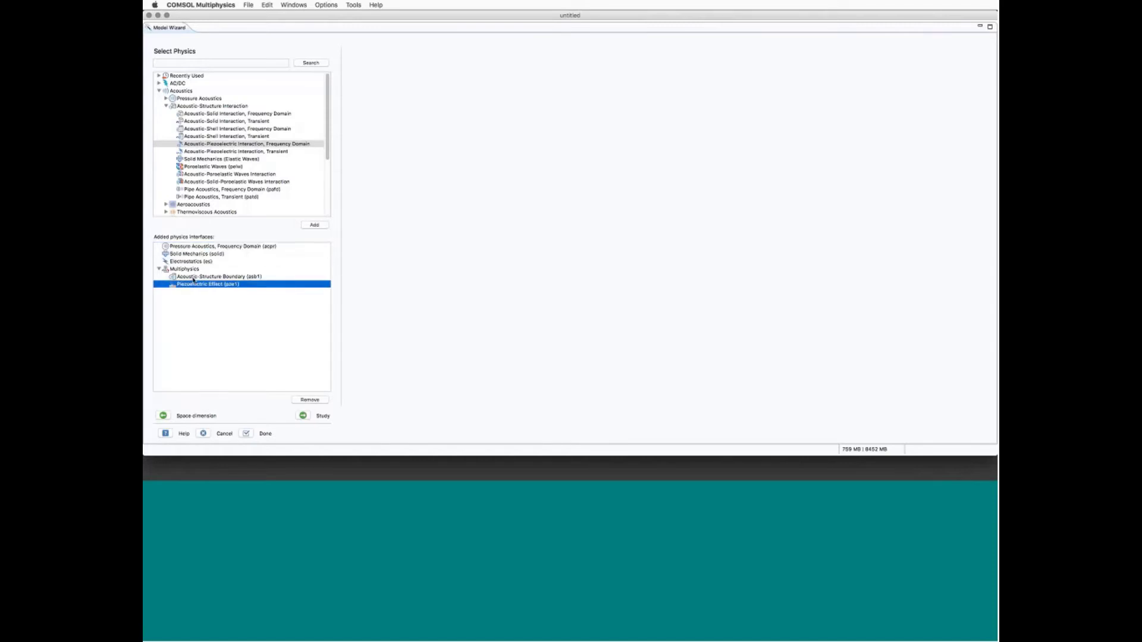
Choose the preset Frequency Domain study and finish the model setup.
click(304, 417)
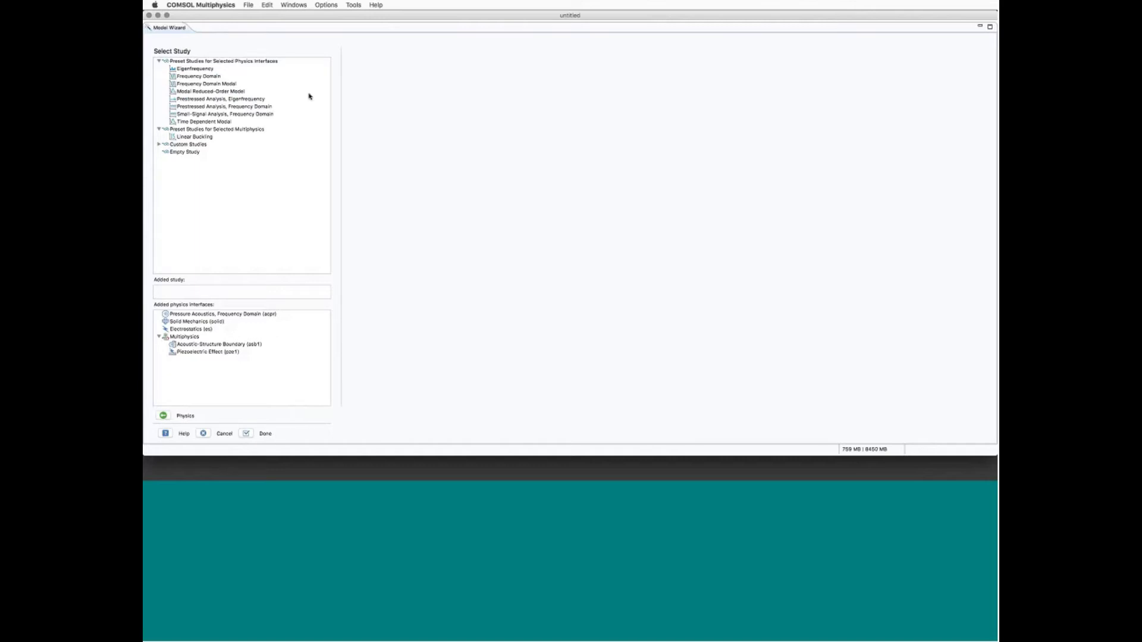
click(232, 76)
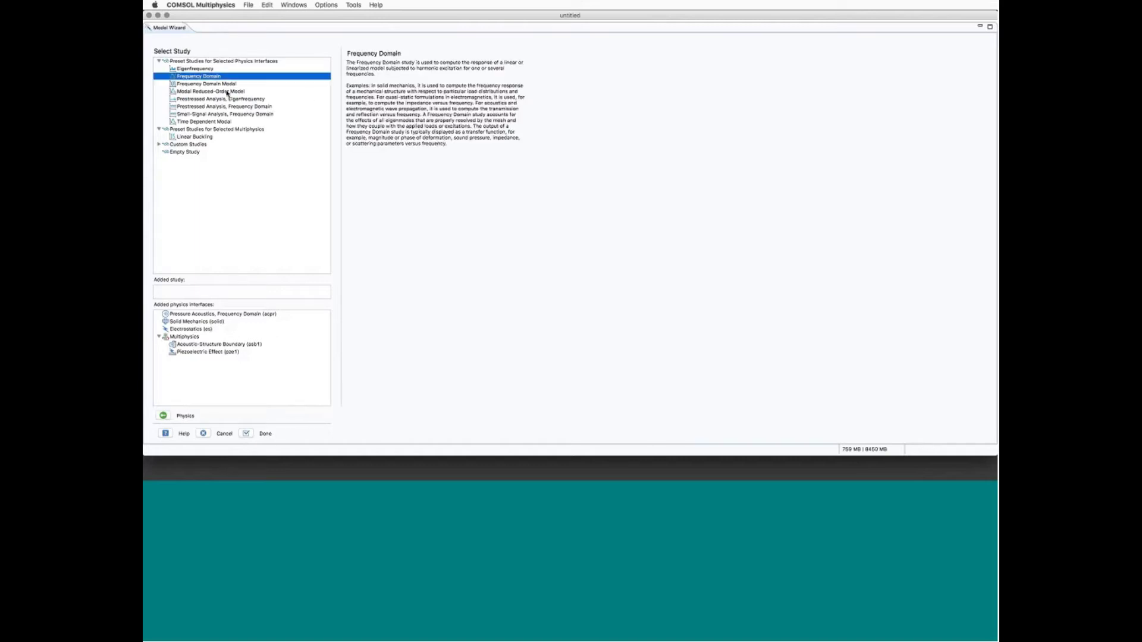
click(247, 435)
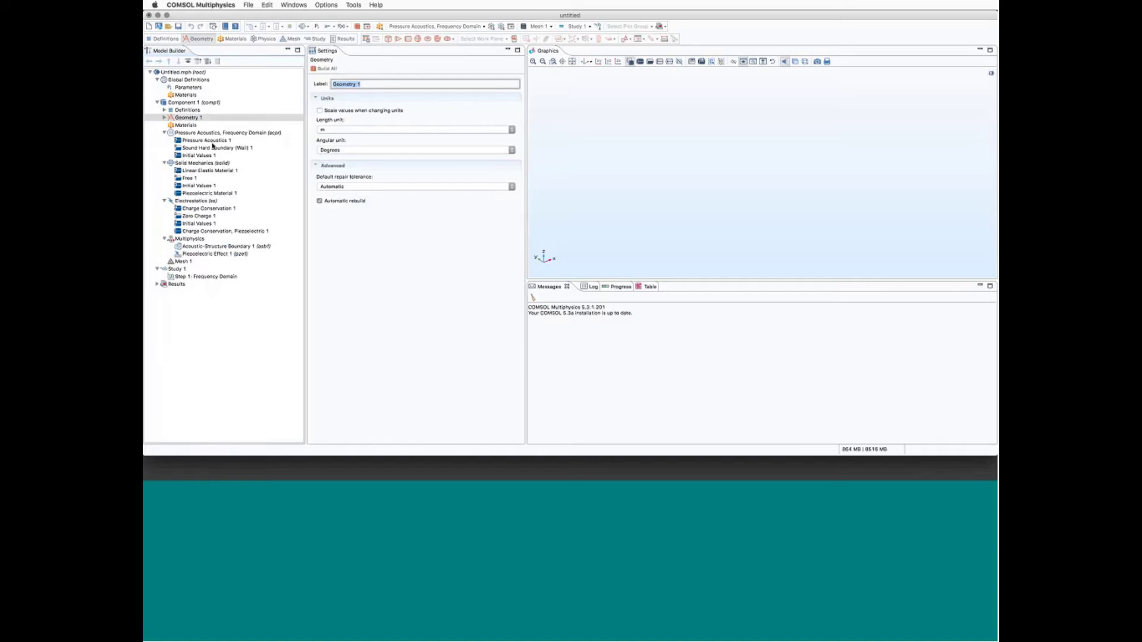
Examine the settings of the Pressure Acoustics, Solid Mechanics and Electrostatics interfaces in the model tree.
click(164, 117)
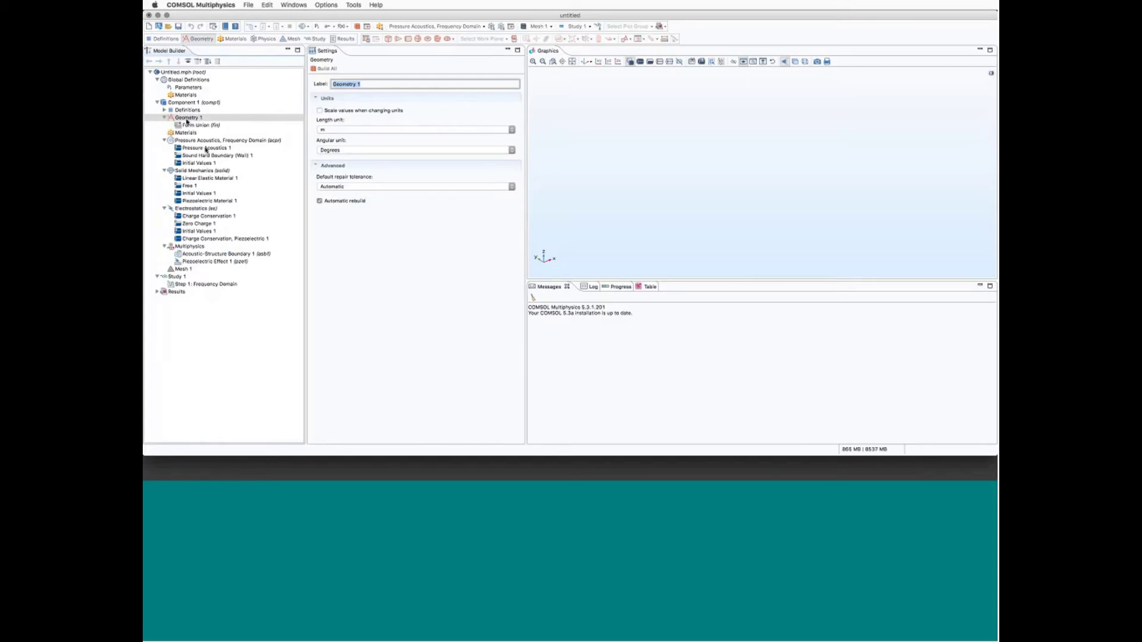
click(196, 140)
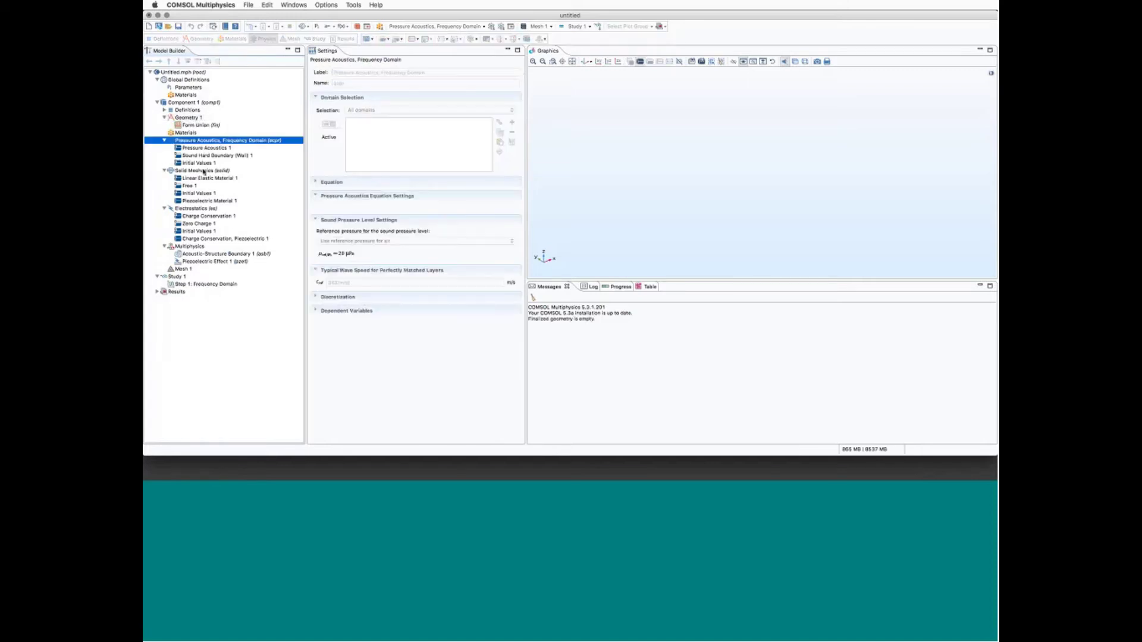
click(202, 171)
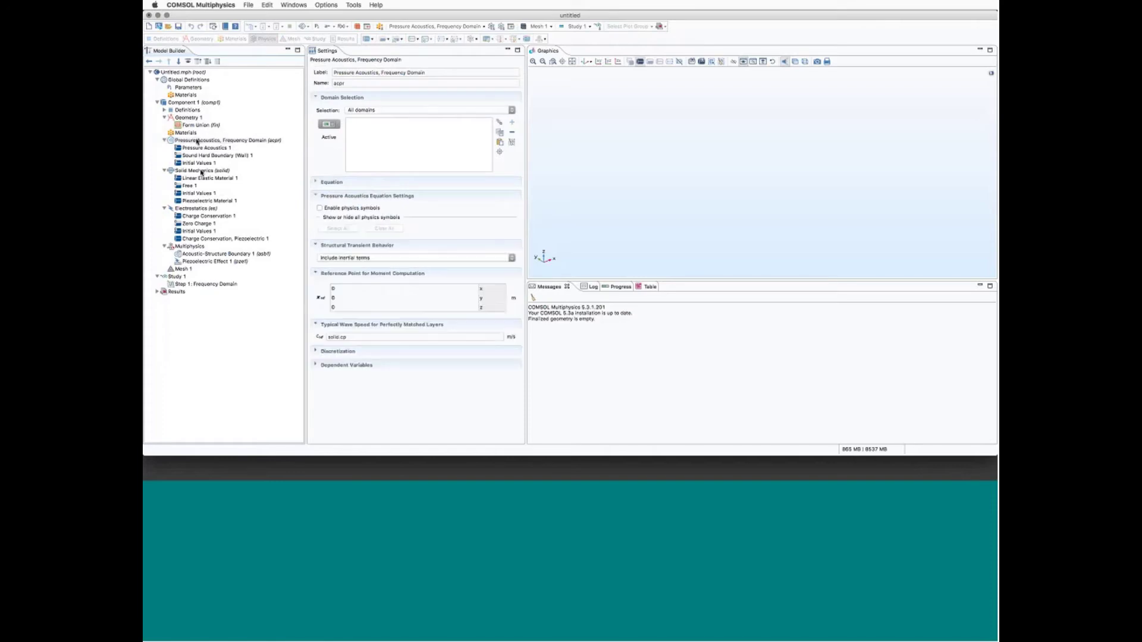
click(197, 208)
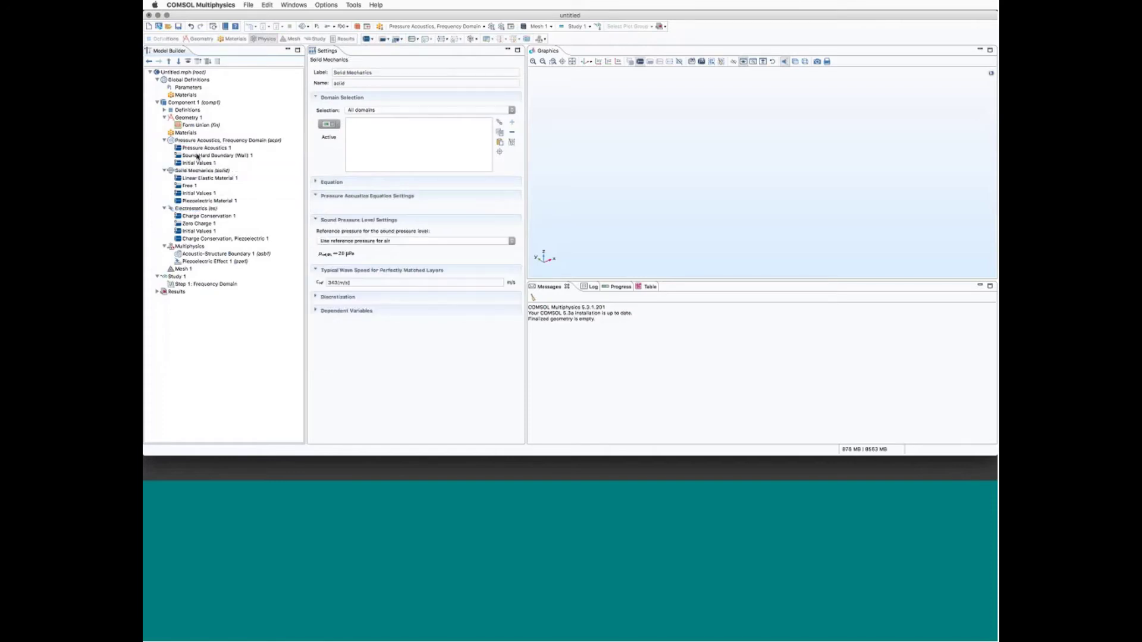
click(200, 141)
click(200, 171)
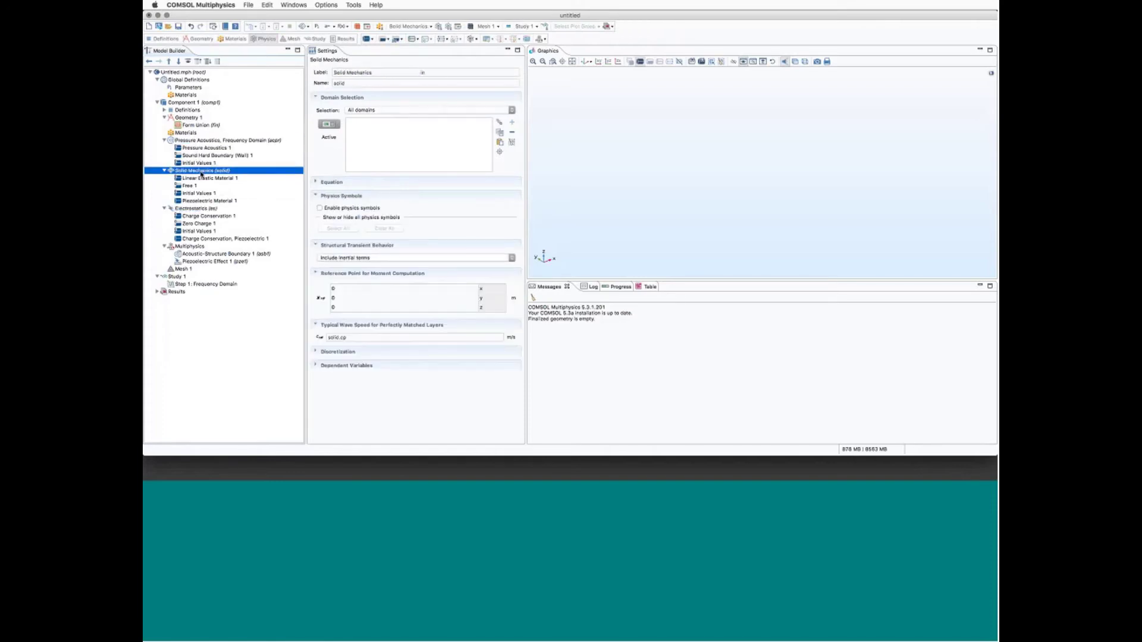
click(196, 209)
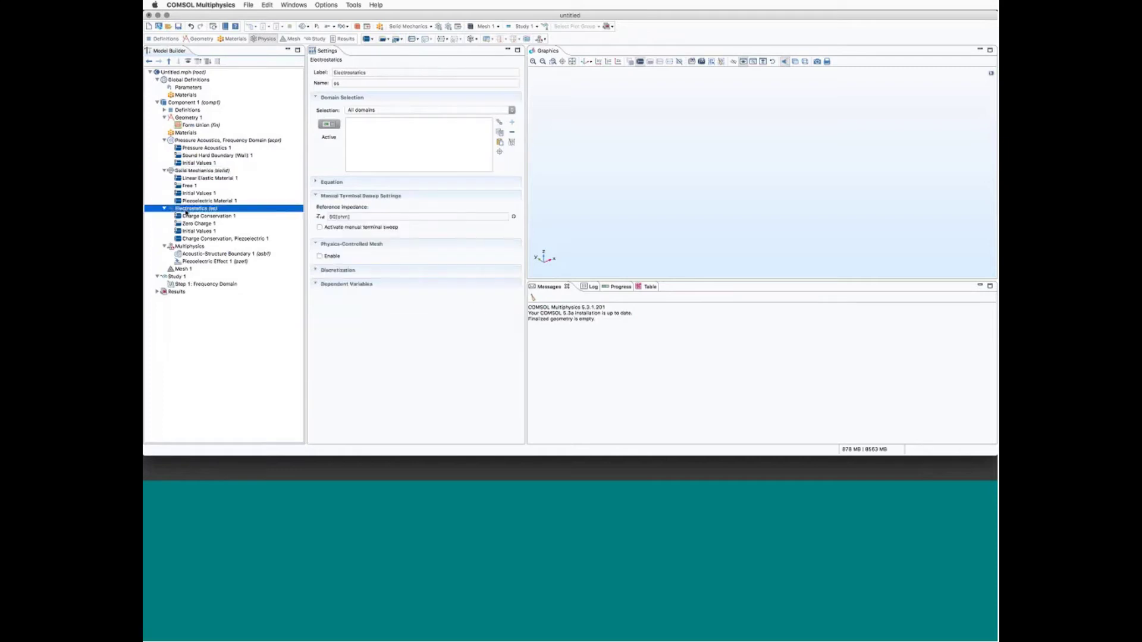
Examine the coupled interfaces of the Acoustic-Structure Boundary and Piezoelectric Effect multiphysics couplings.
super+click(191, 246)
click(191, 246)
click(196, 255)
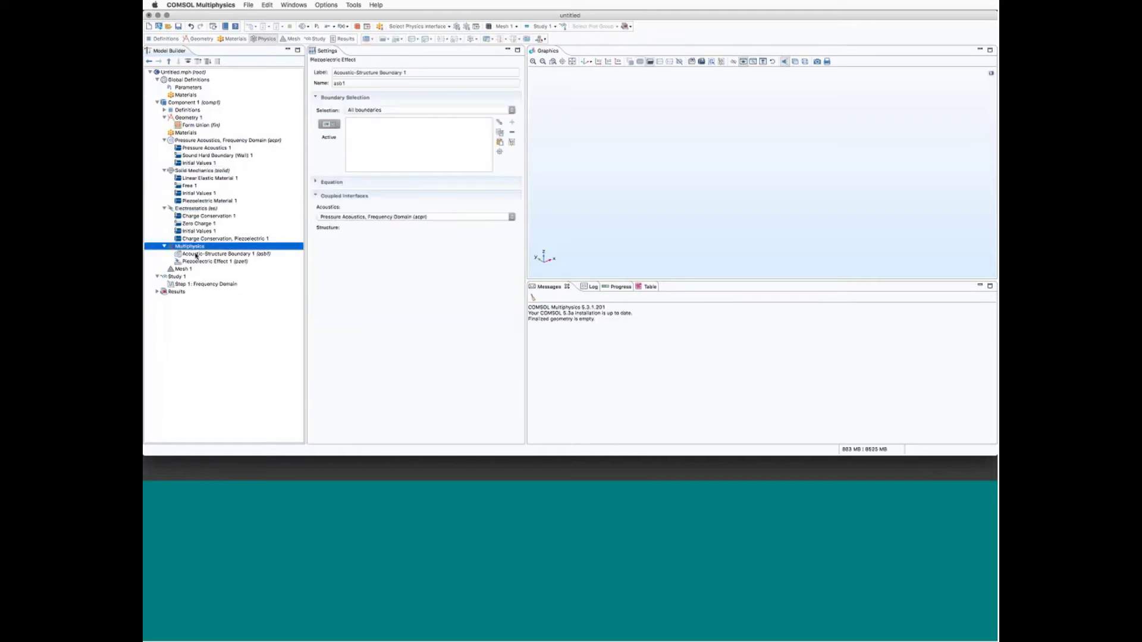
click(197, 263)
click(197, 255)
click(197, 263)
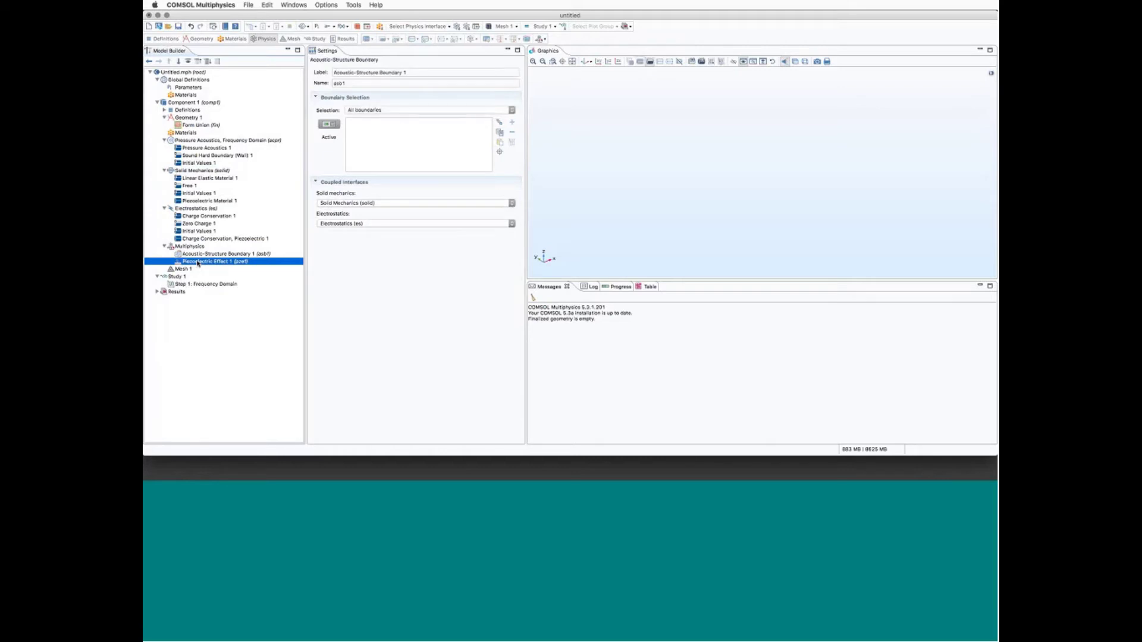
click(195, 254)
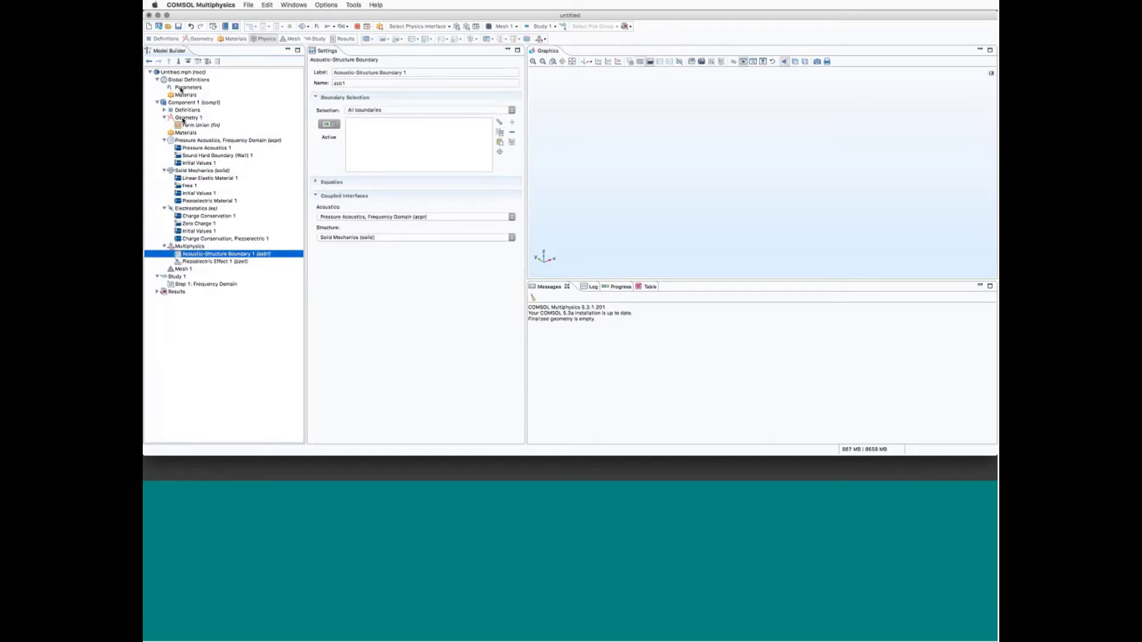
Look over the settings of Geometry 1, the global Parameters table and the global Materials.
click(186, 117)
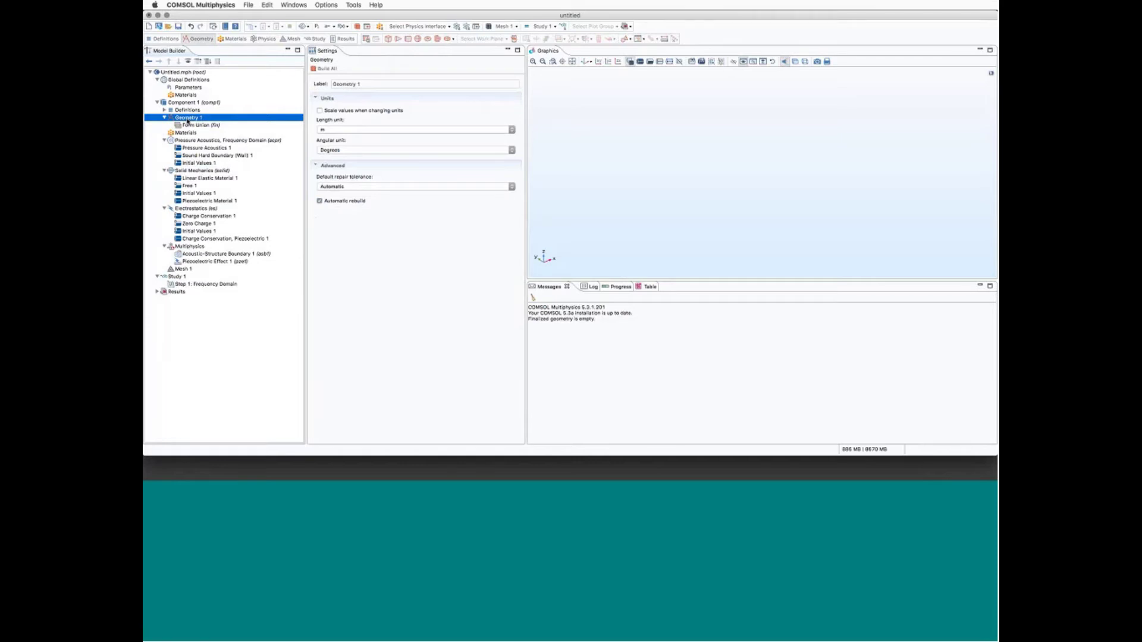
click(188, 88)
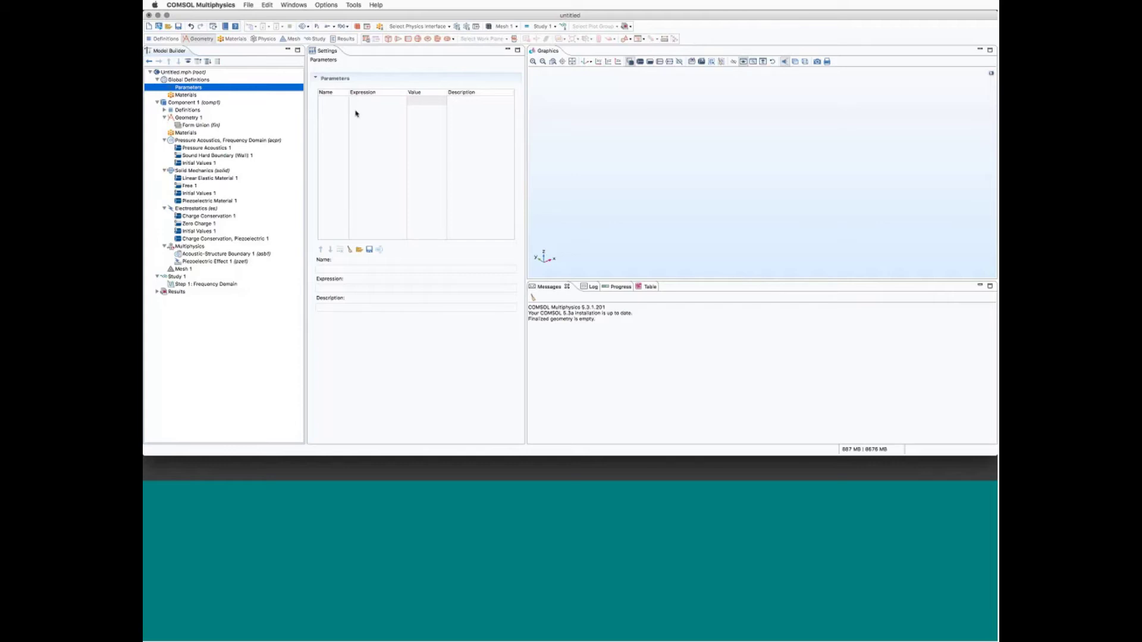
drag(349, 92, 361, 92)
click(186, 95)
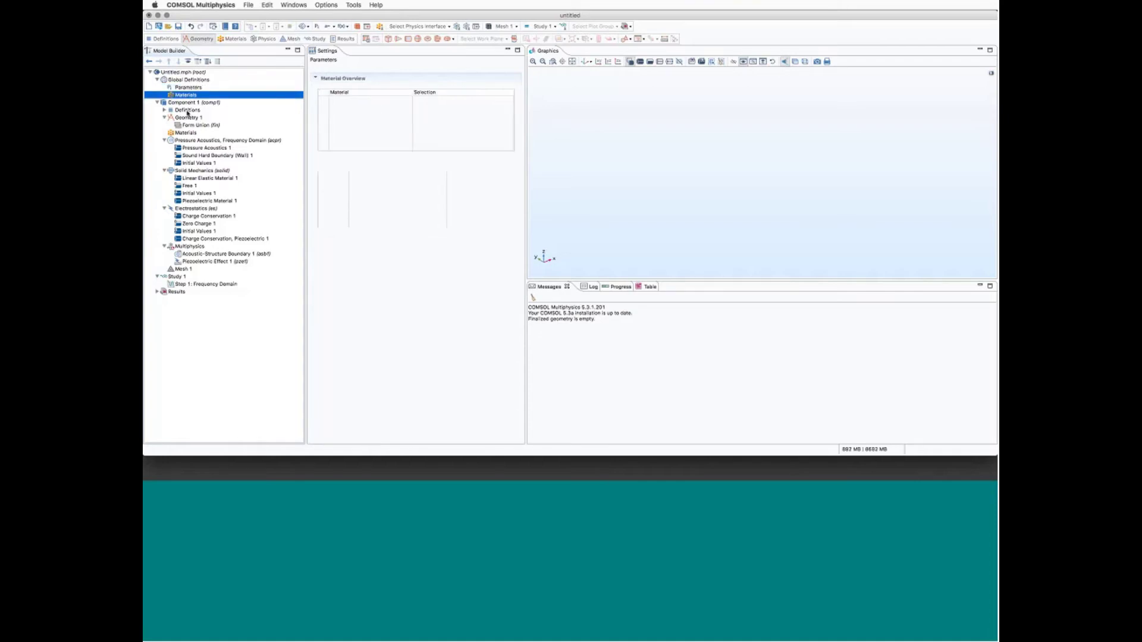
click(186, 88)
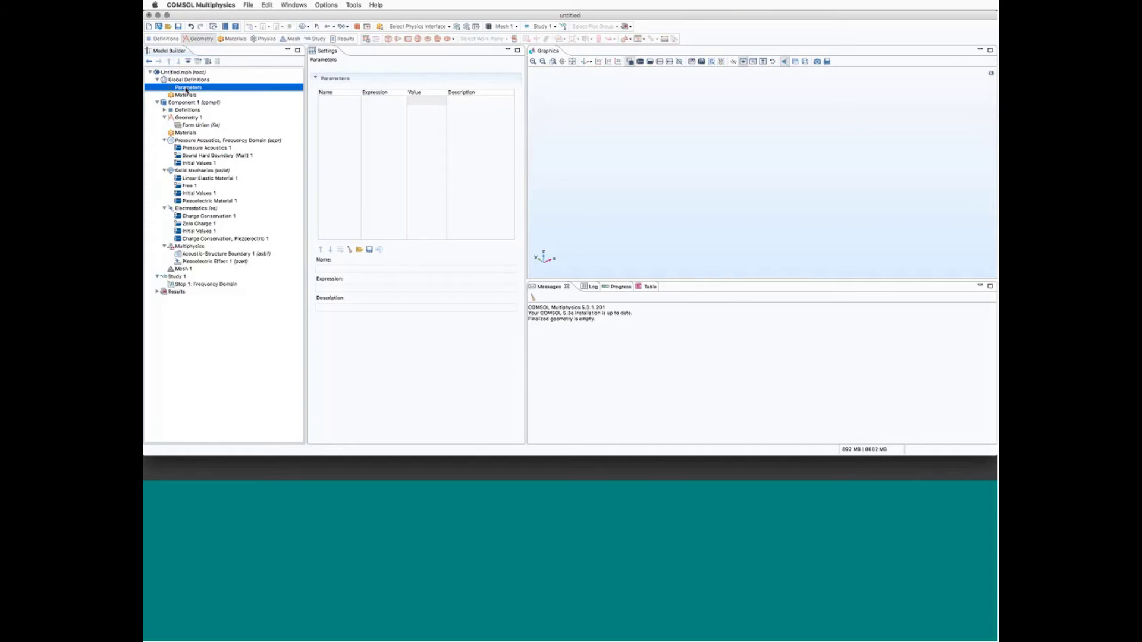
click(189, 119)
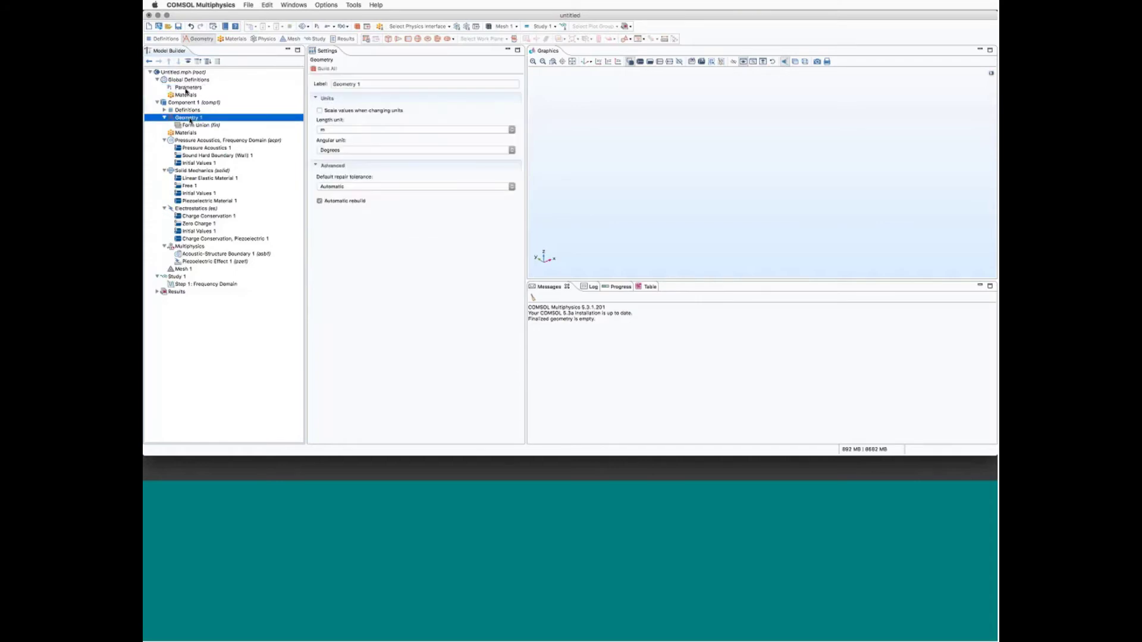
Load the global parameters from param.txt and widen the settings area and Description column to show the full descriptions.
click(186, 87)
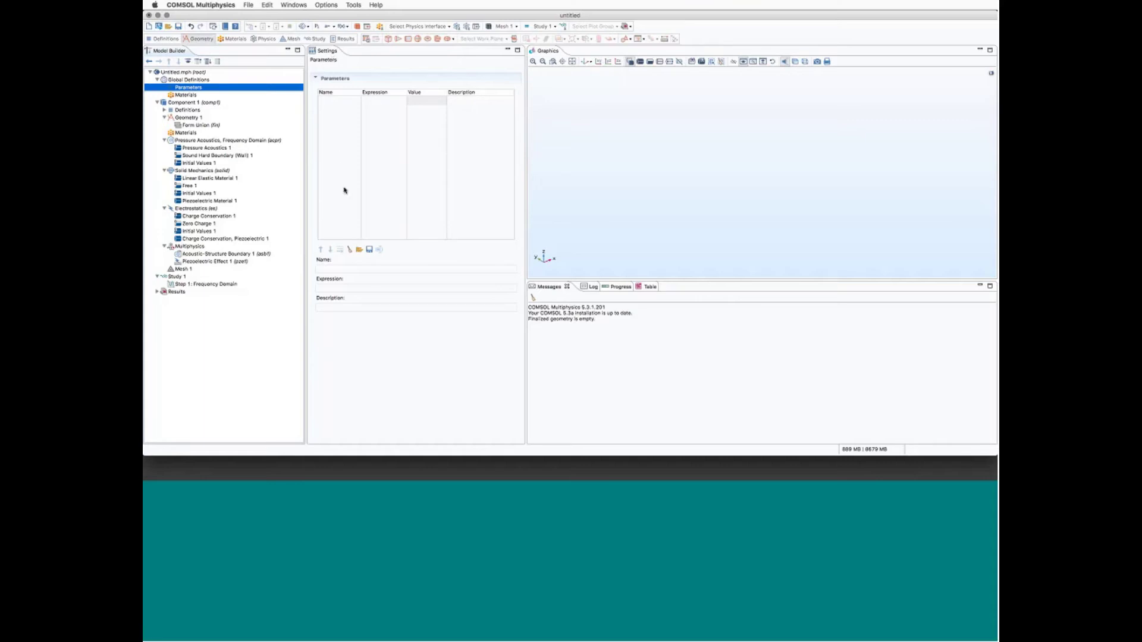
click(360, 249)
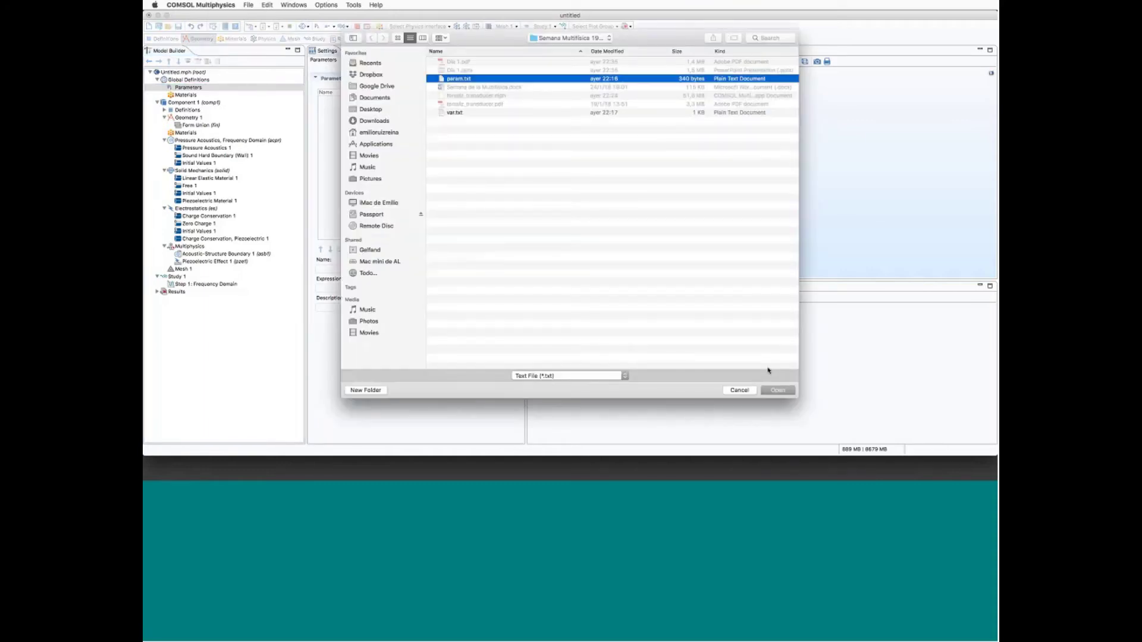
click(782, 390)
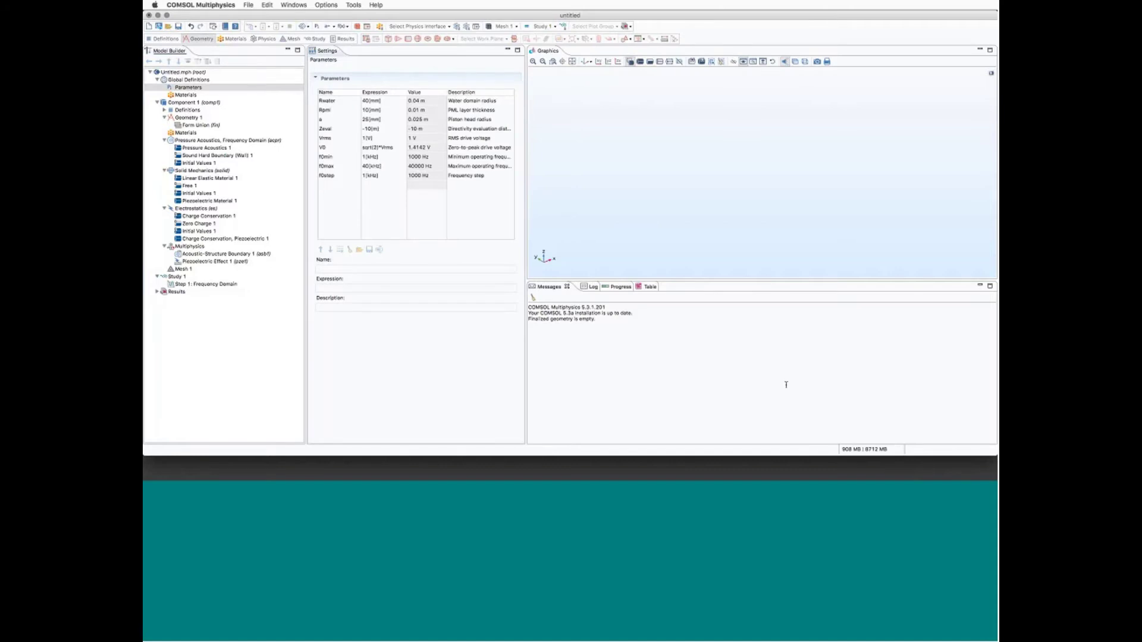
drag(525, 141, 589, 119)
drag(513, 92, 541, 96)
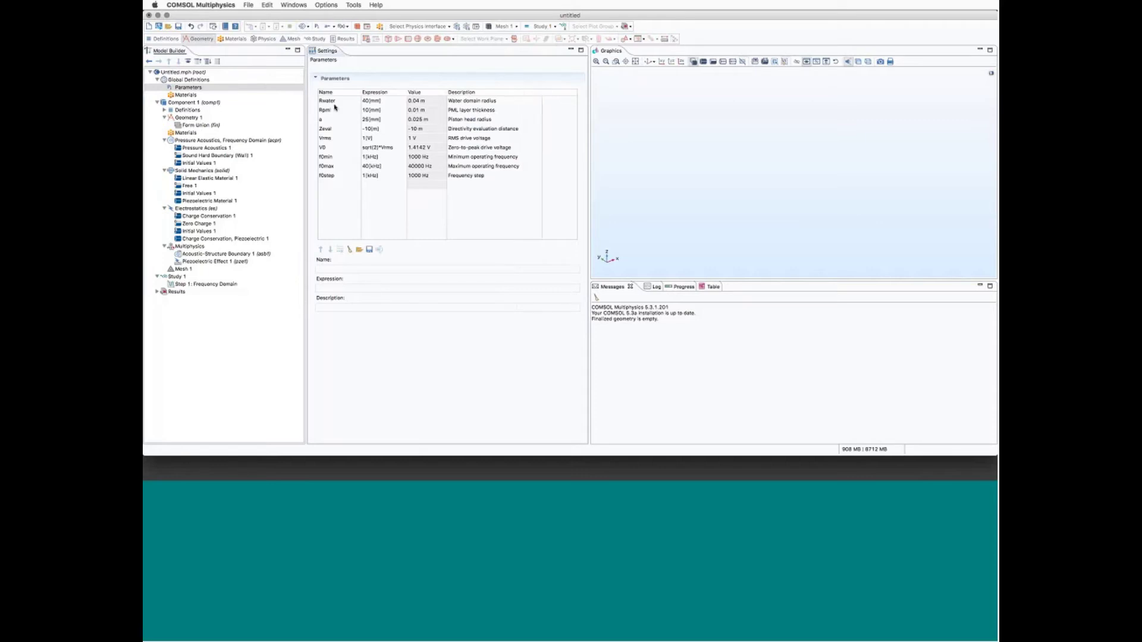
Examine the loaded parameters, from the water domain radius and PML thickness to the drive voltage and frequency range.
click(323, 118)
click(323, 110)
click(325, 128)
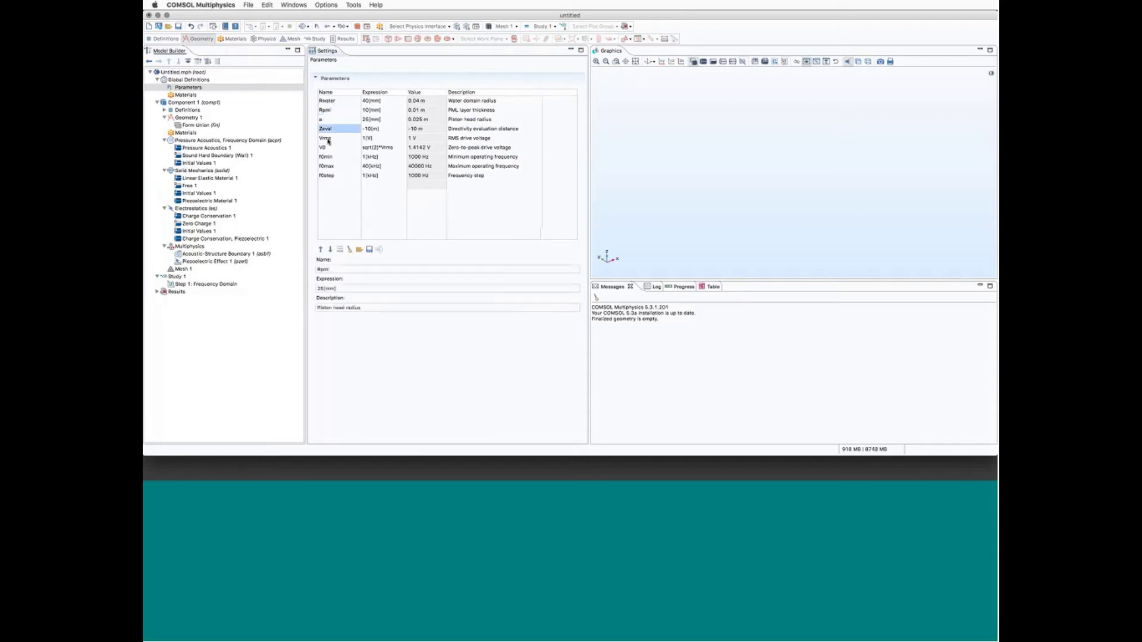
click(324, 147)
click(327, 157)
click(326, 166)
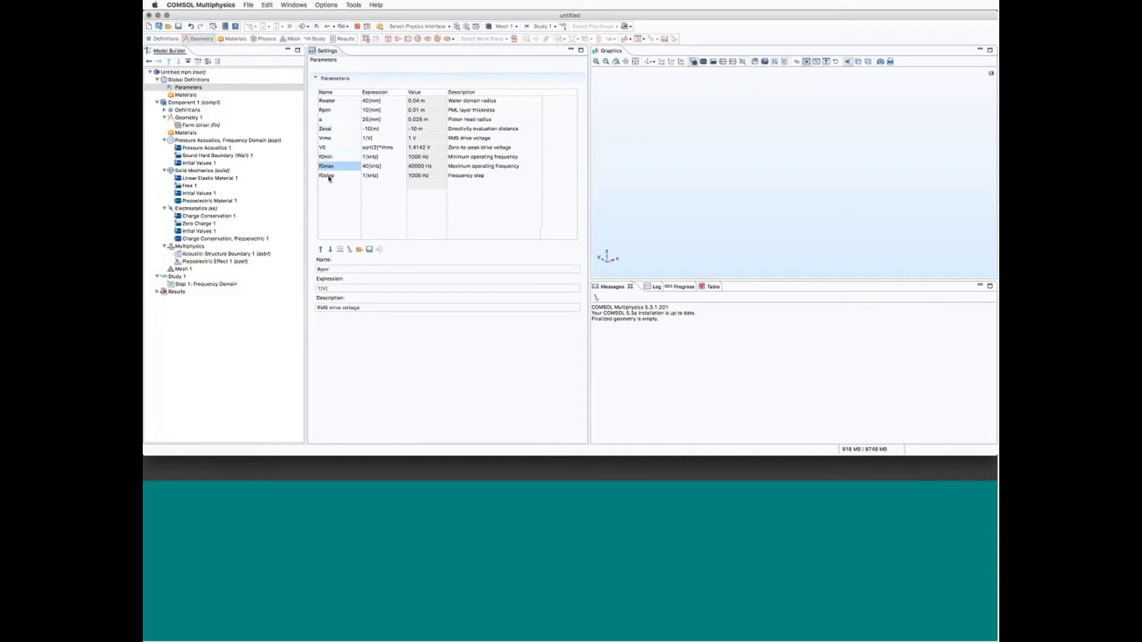
click(328, 175)
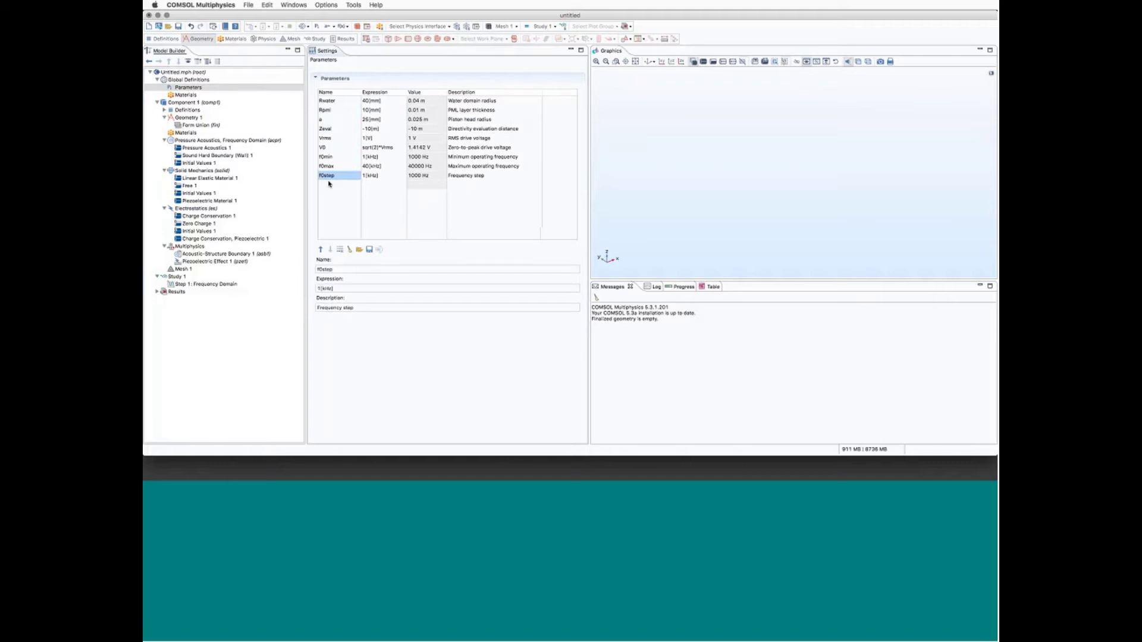
click(328, 101)
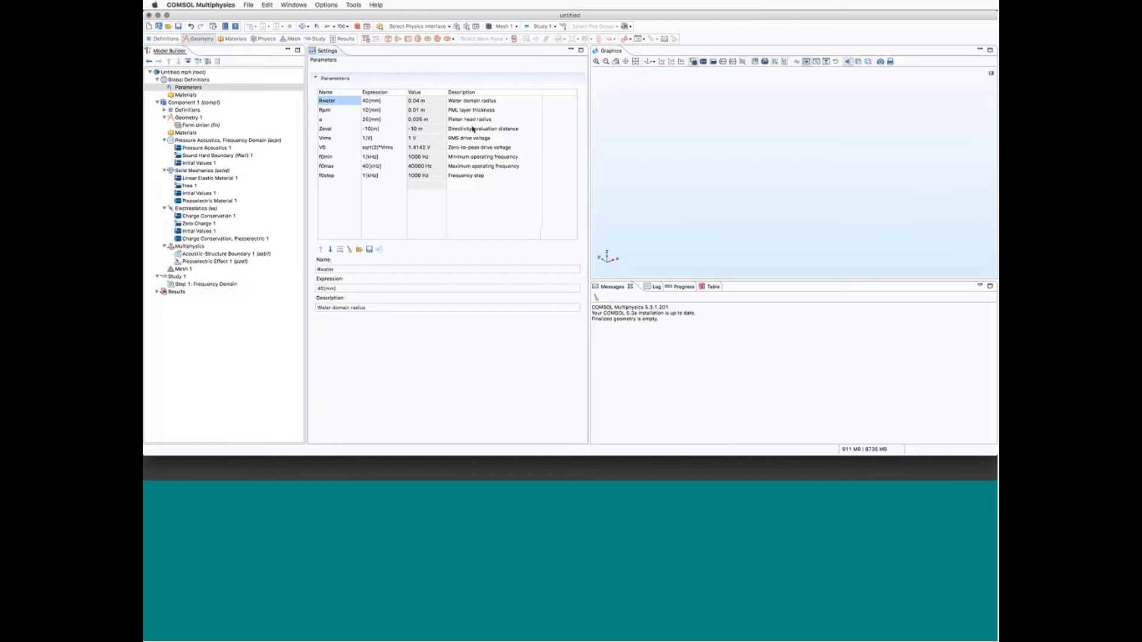
Add a work plane to Geometry 1, set its plane to the xz-plane and build it.
click(327, 120)
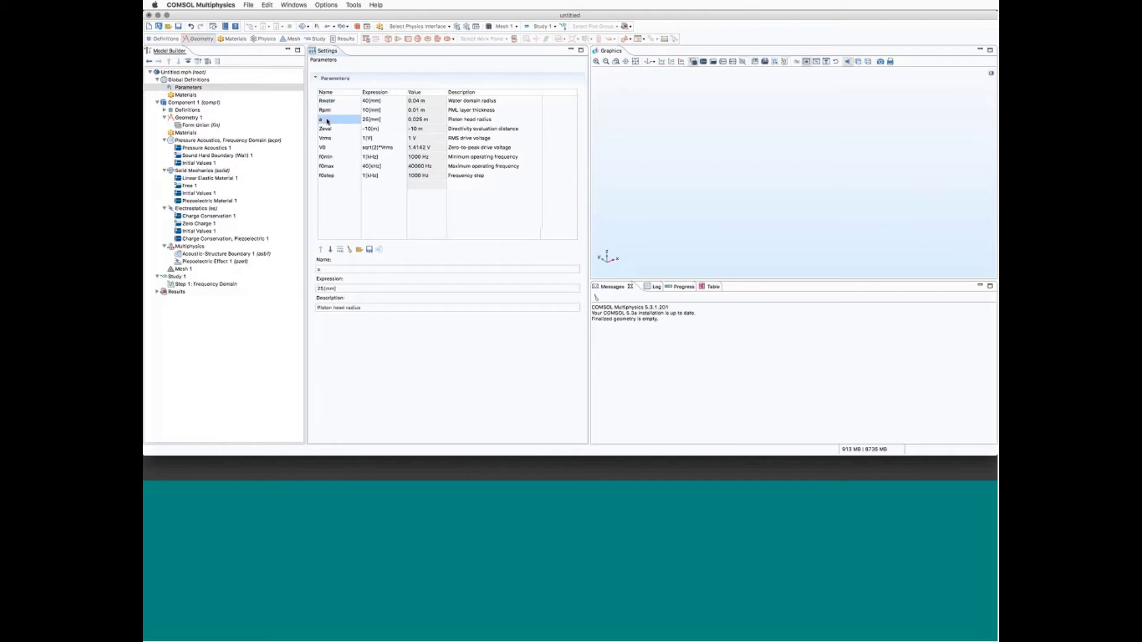
click(197, 119)
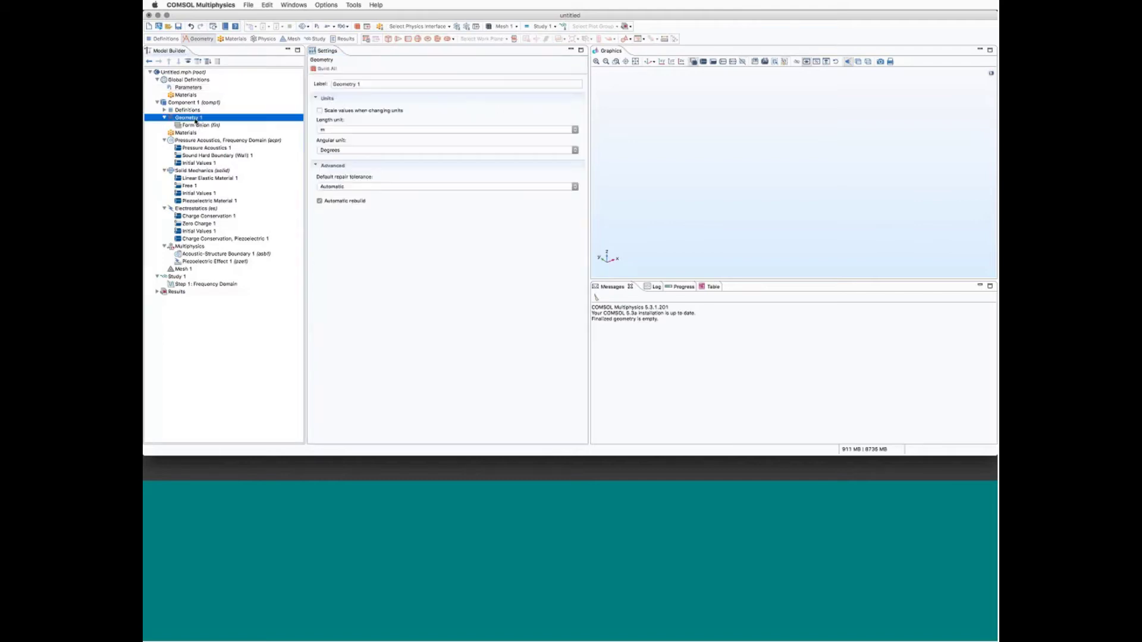
right_click(199, 118)
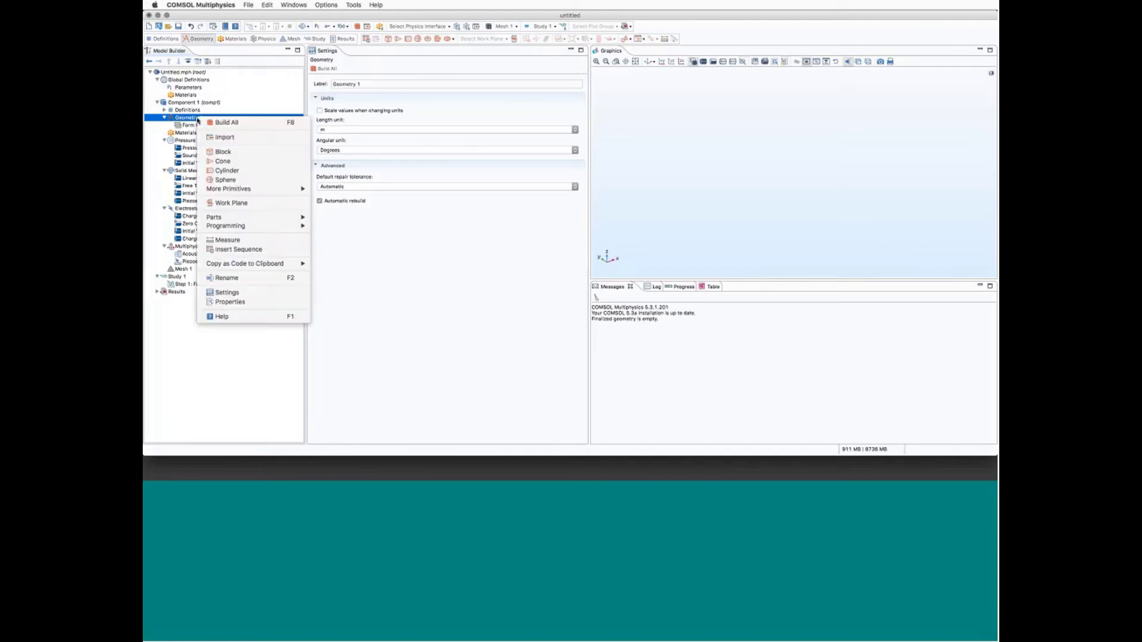
click(221, 206)
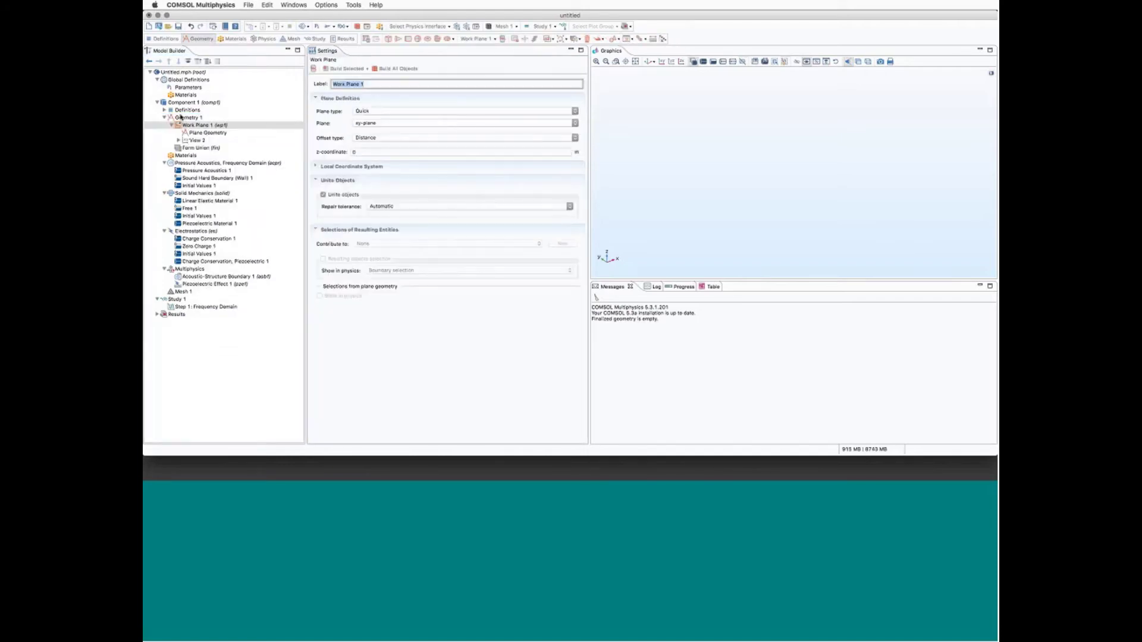
click(186, 125)
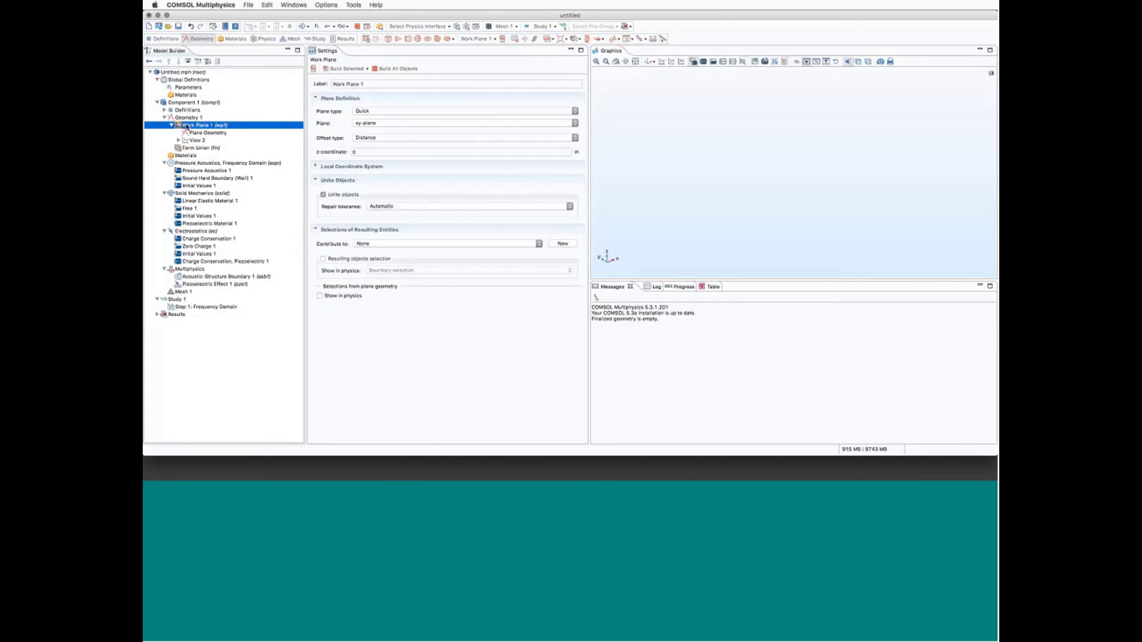
click(575, 124)
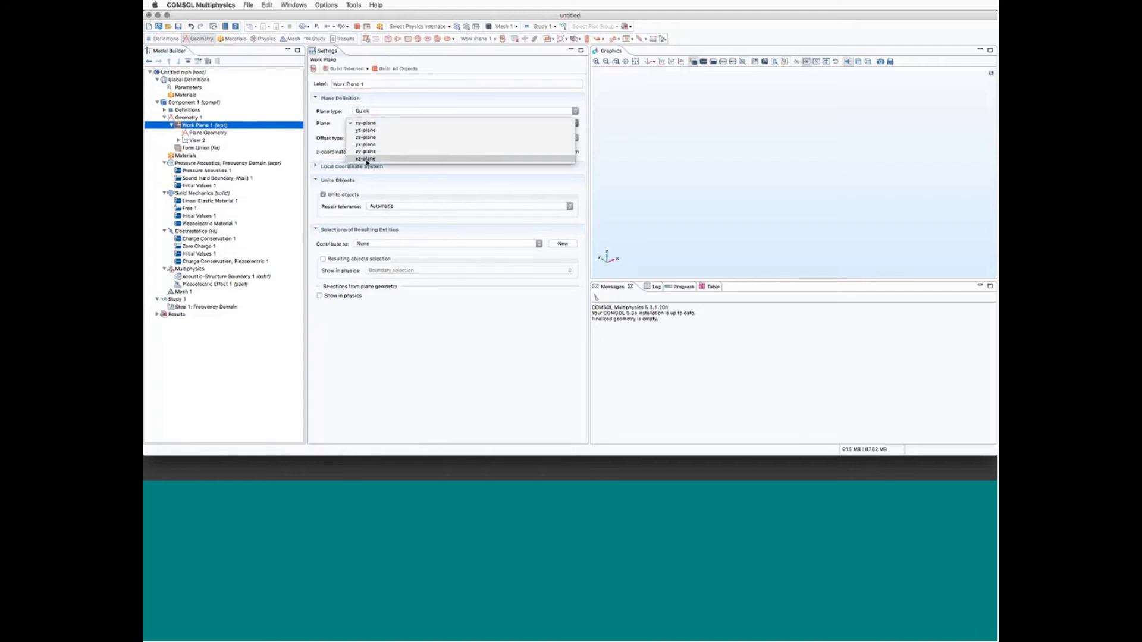
click(366, 158)
click(343, 69)
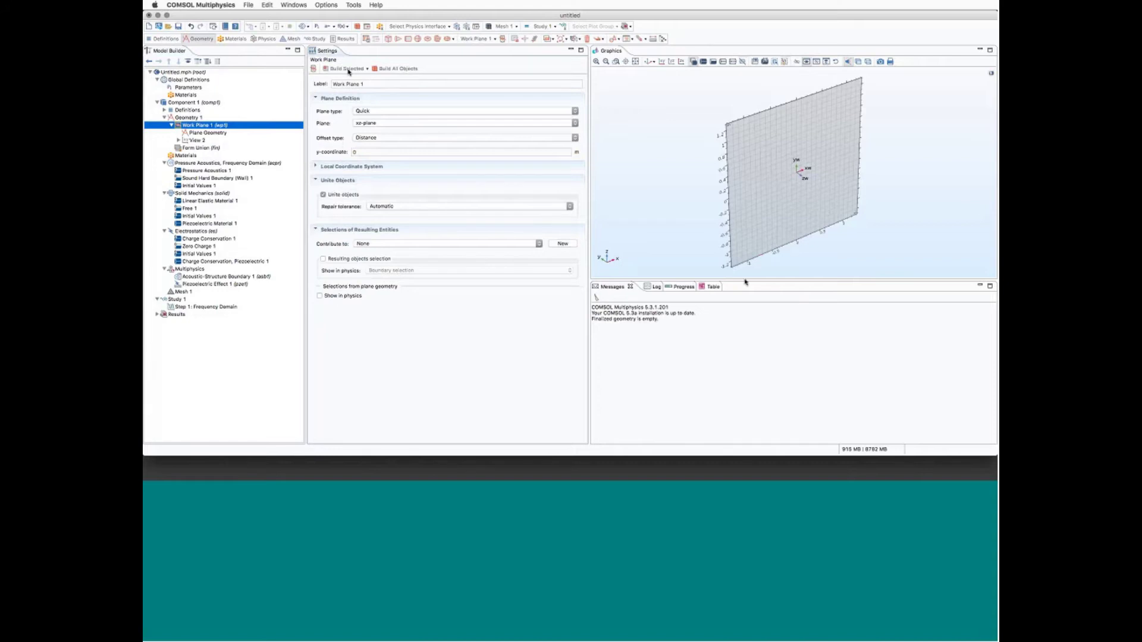
drag(746, 281, 750, 316)
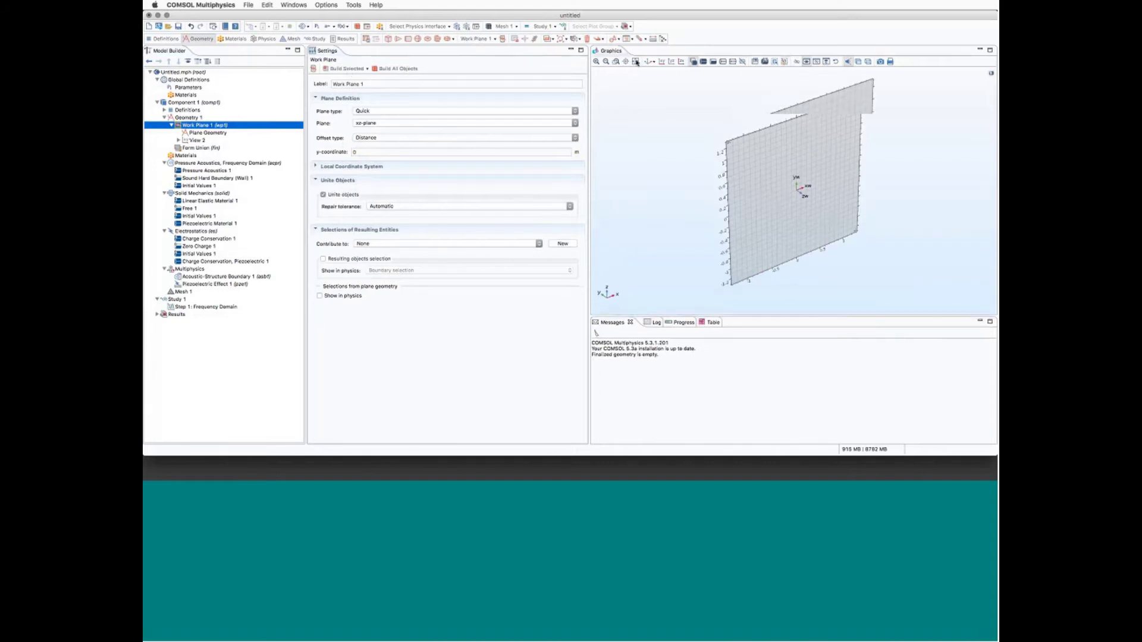
Add a rectangle to the plane geometry of Work Plane 1.
click(207, 133)
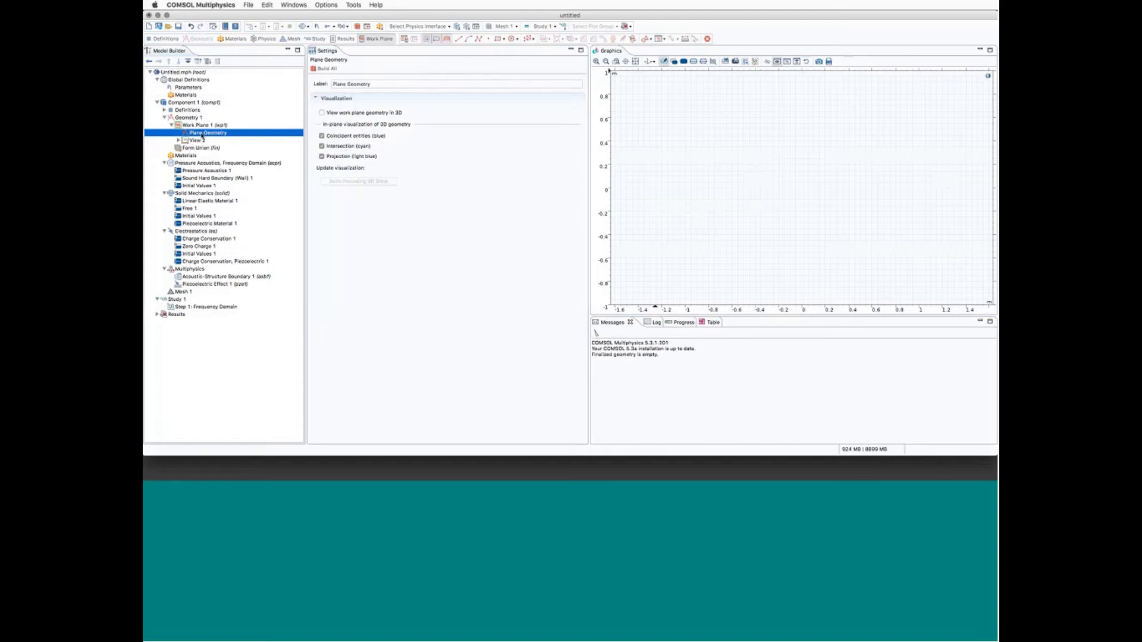
right_click(202, 135)
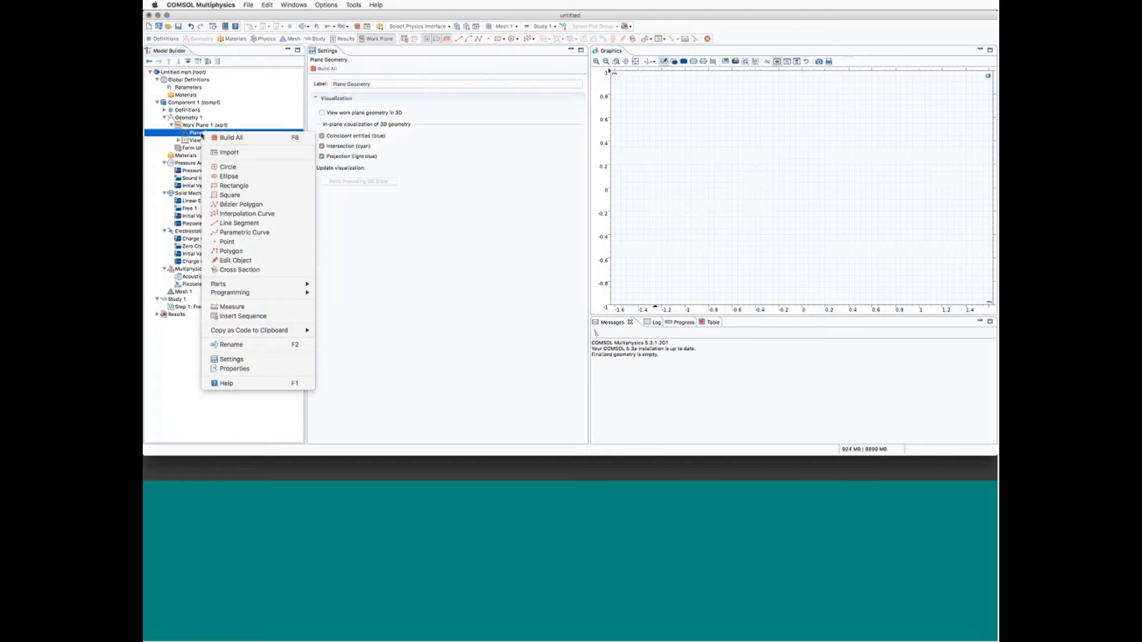
click(231, 186)
drag(339, 139, 613, 150)
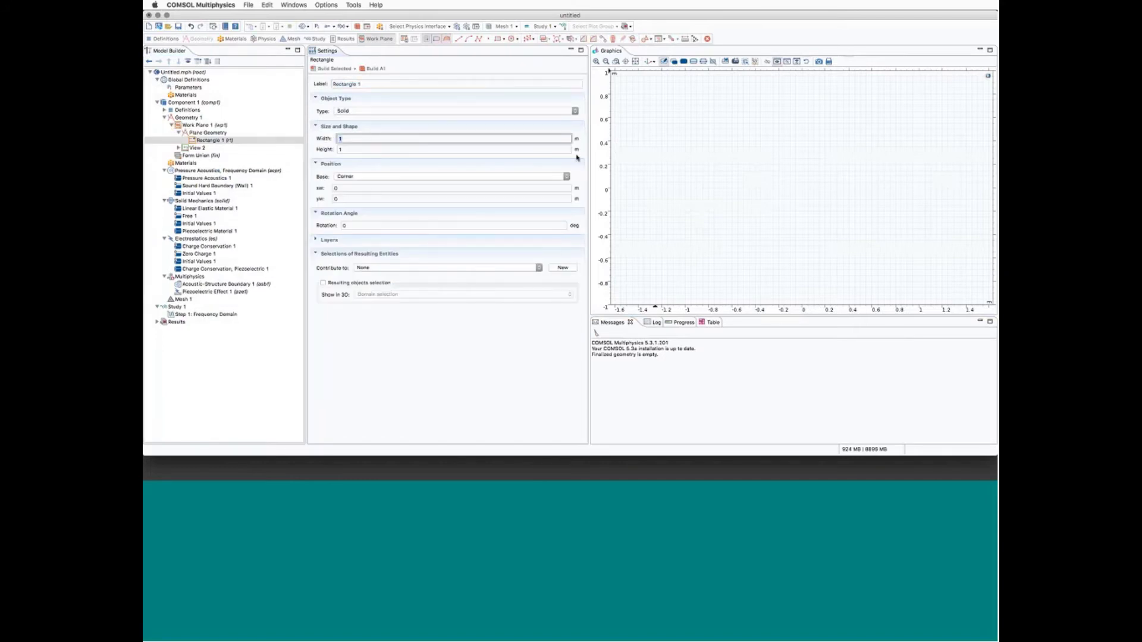
Set the length unit of Geometry 1 to mm.
click(187, 127)
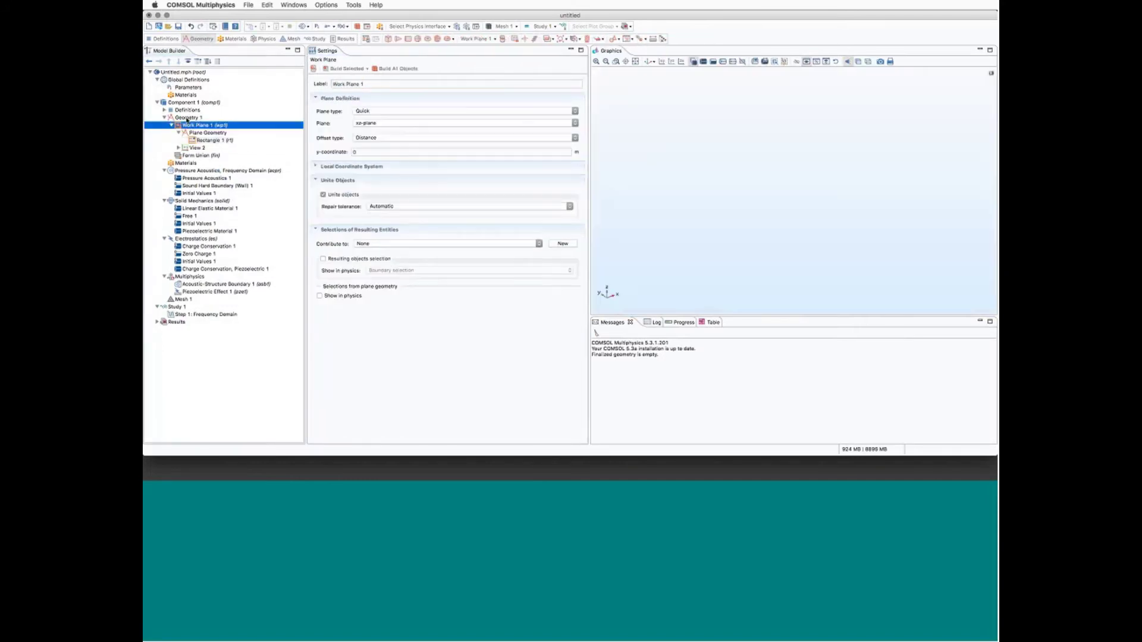
click(189, 117)
click(348, 130)
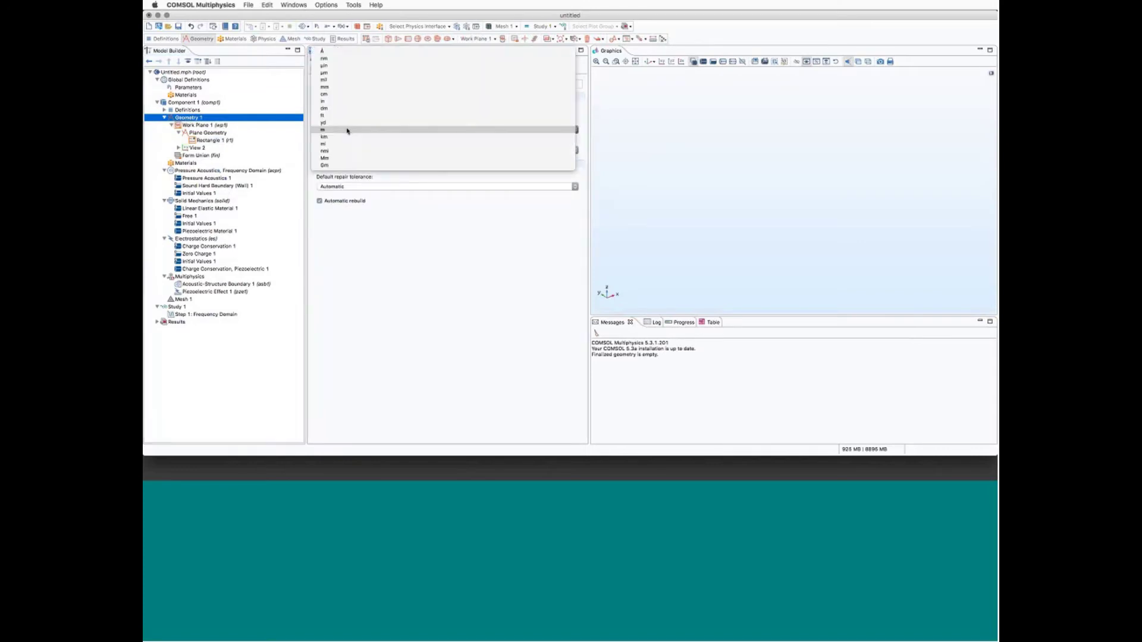
click(348, 87)
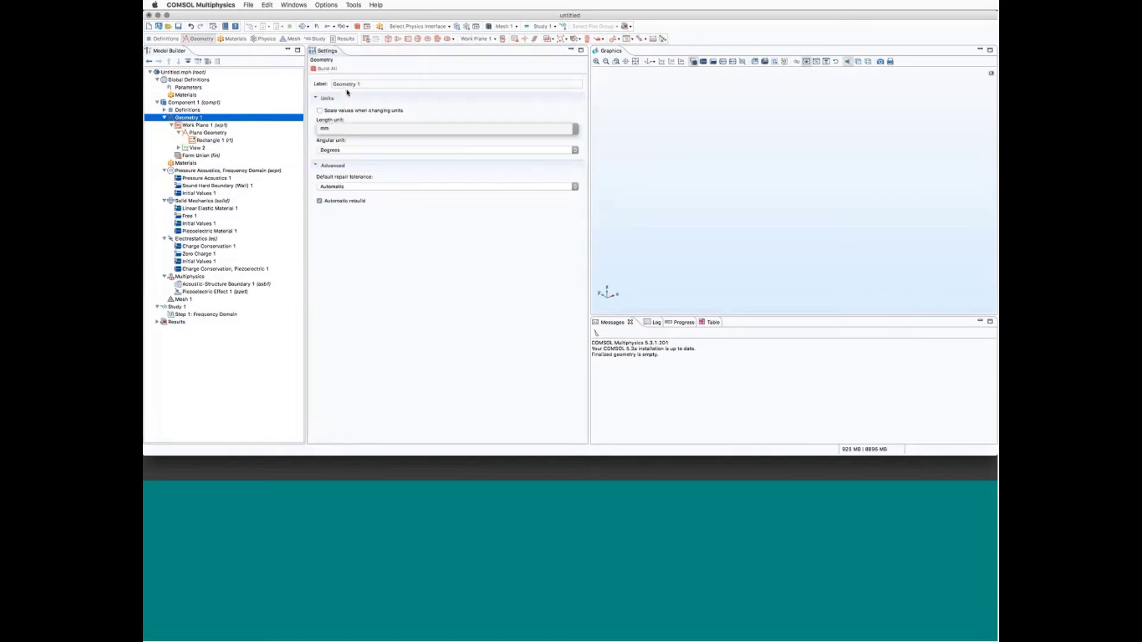
Set Rectangle 1 in the plane geometry to a width of 4 mm and a height of 2 mm.
click(208, 133)
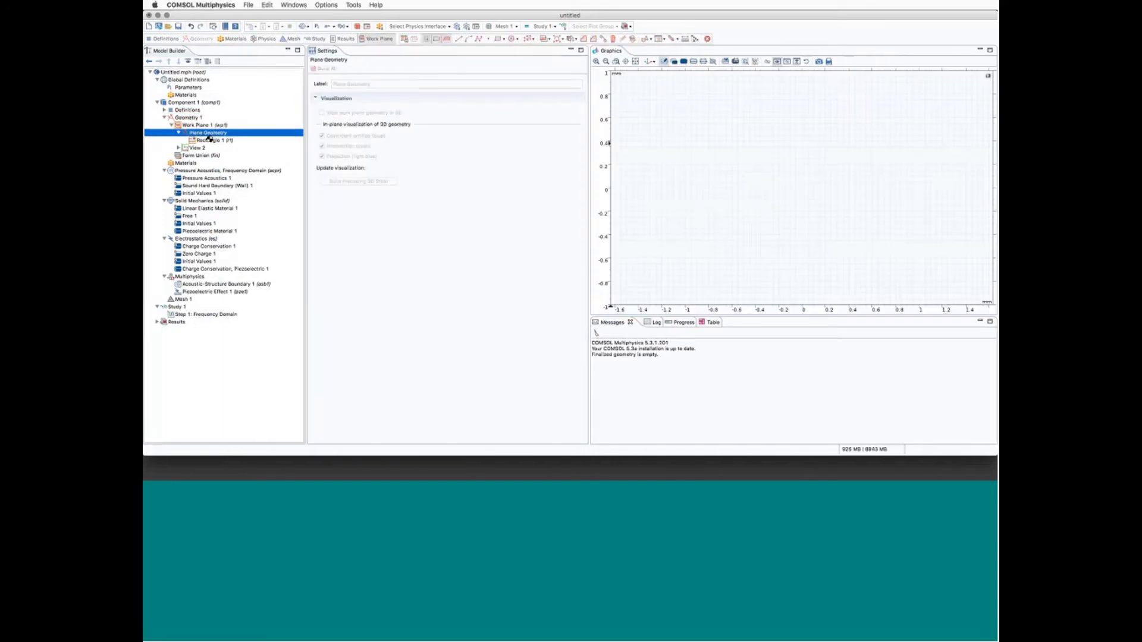
click(215, 141)
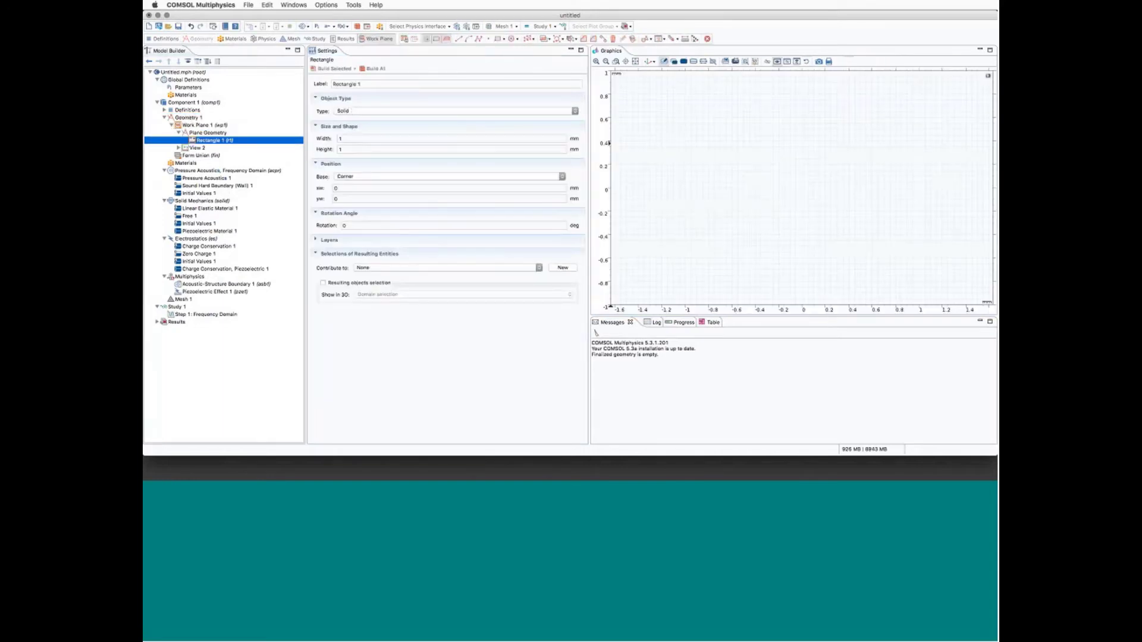
click(378, 138)
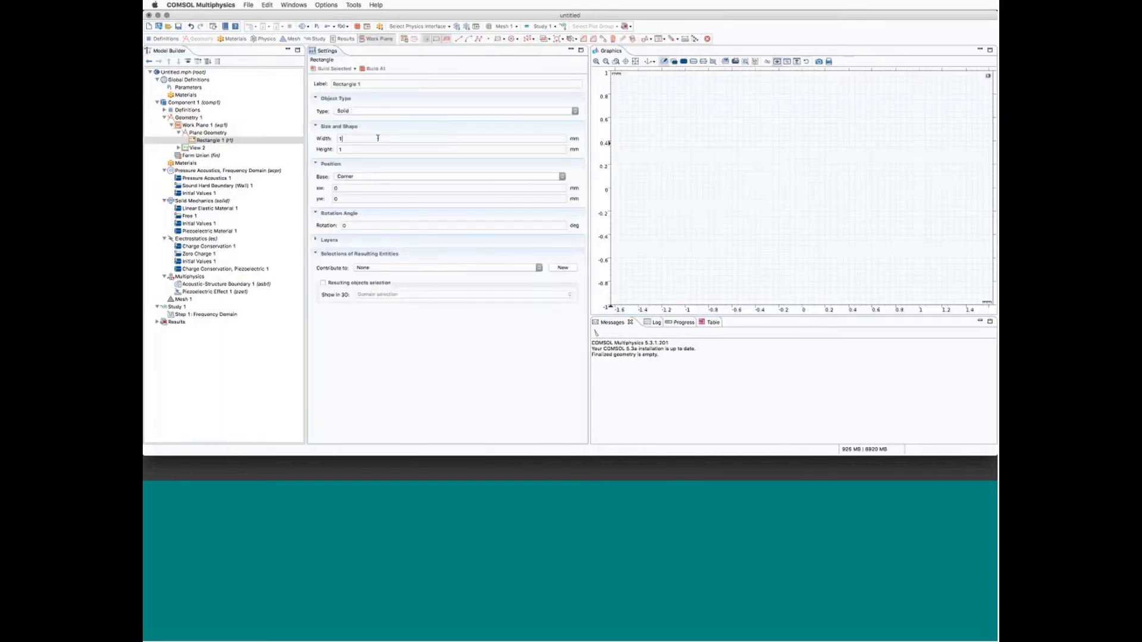
key(BackSpace)
text(4)
key(Tab)
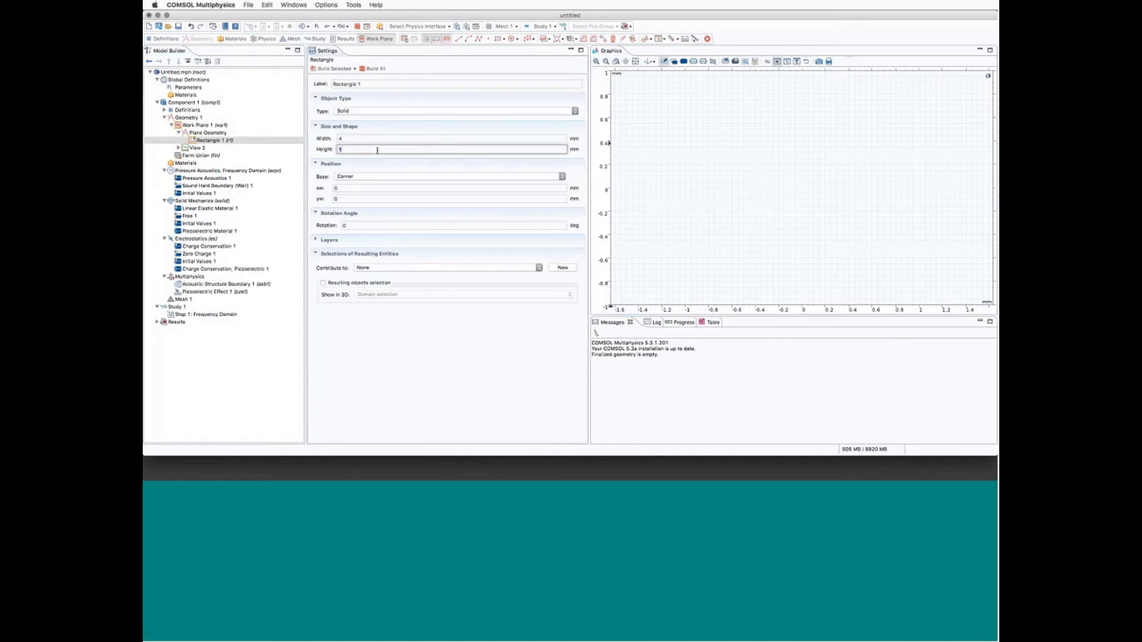
text(2)
Position the corner of Rectangle 1 at yw 25 mm and build it.
click(343, 198)
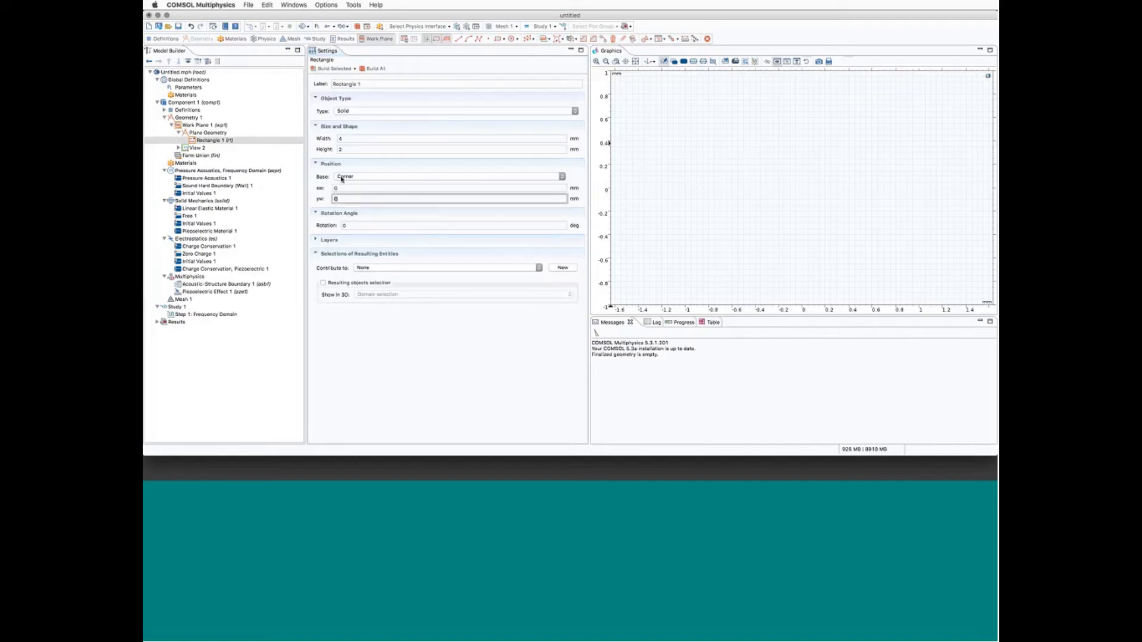
text(25)
click(636, 61)
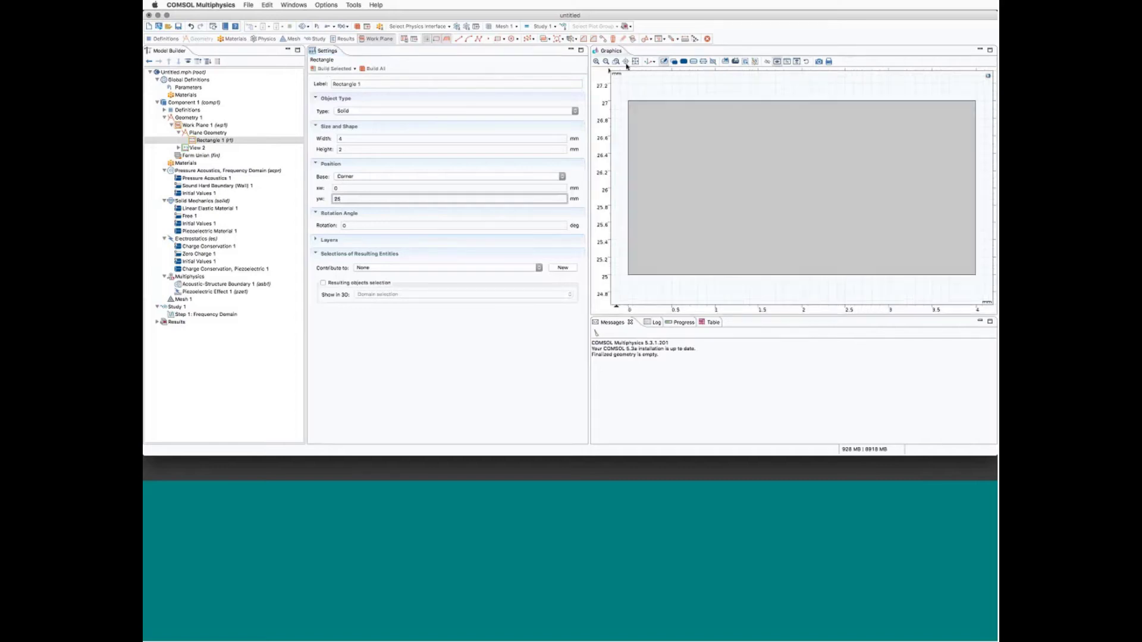
click(606, 62)
click(607, 62)
right_drag(657, 213, 652, 181)
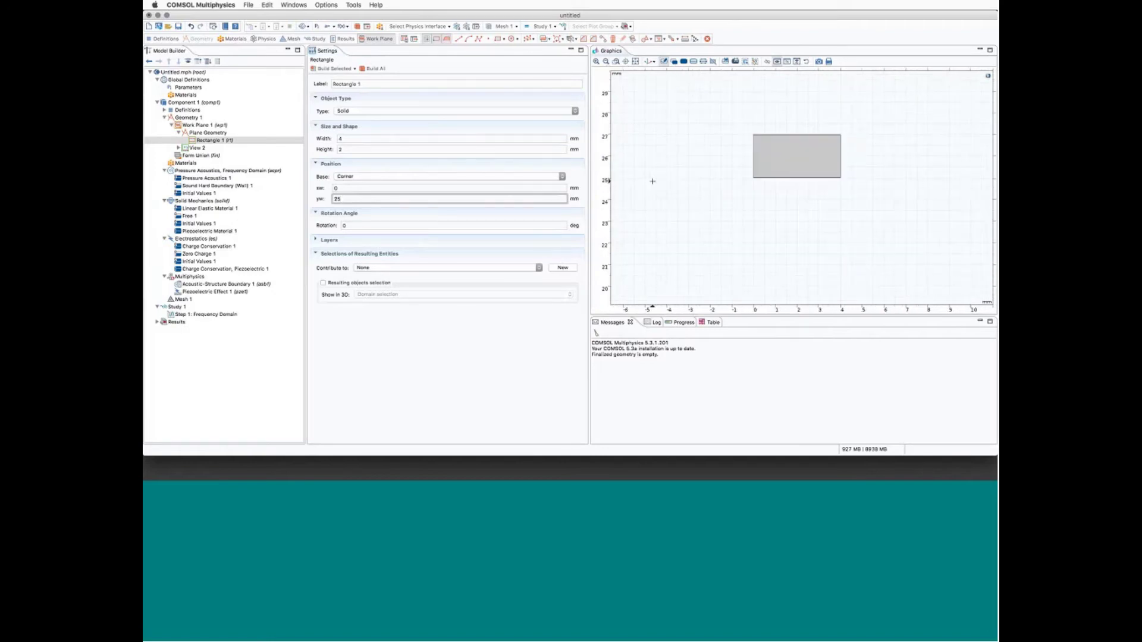
Add a second rectangle to the plane geometry, 2 mm wide and 20 mm high with its corner at yw 5 mm, and build it.
click(198, 133)
right_click(198, 133)
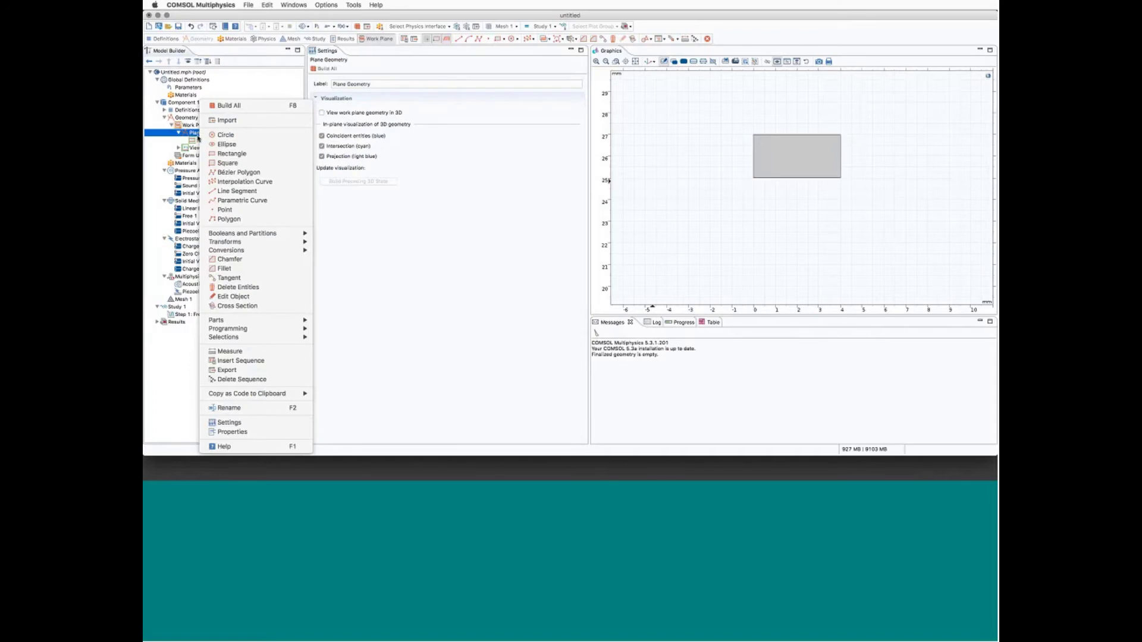
click(220, 155)
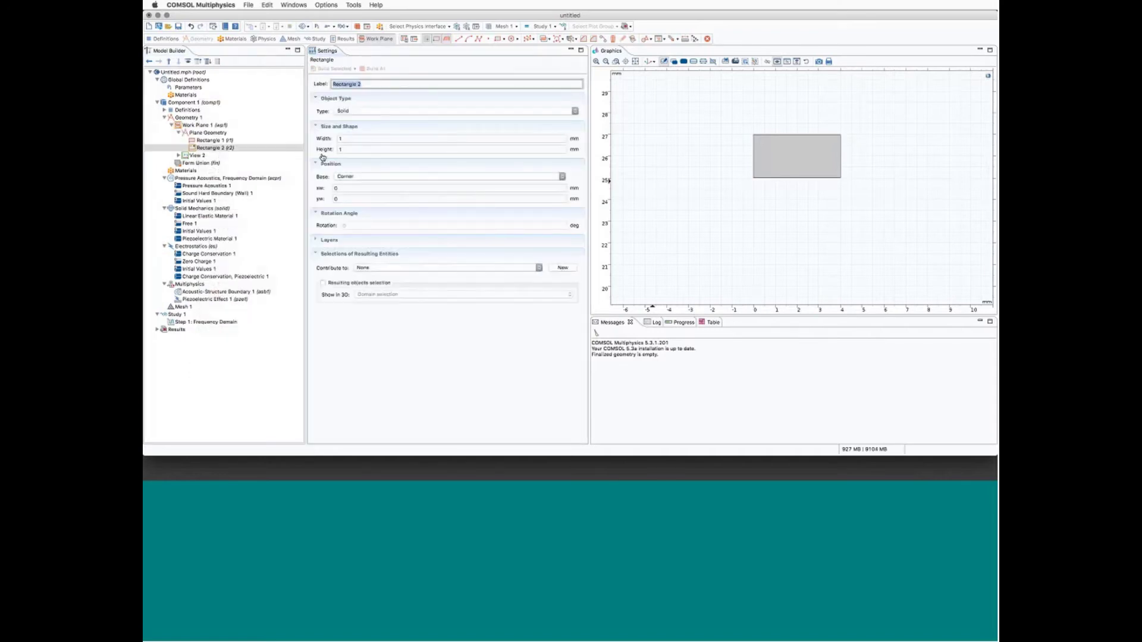
double_click(345, 139)
text(2)
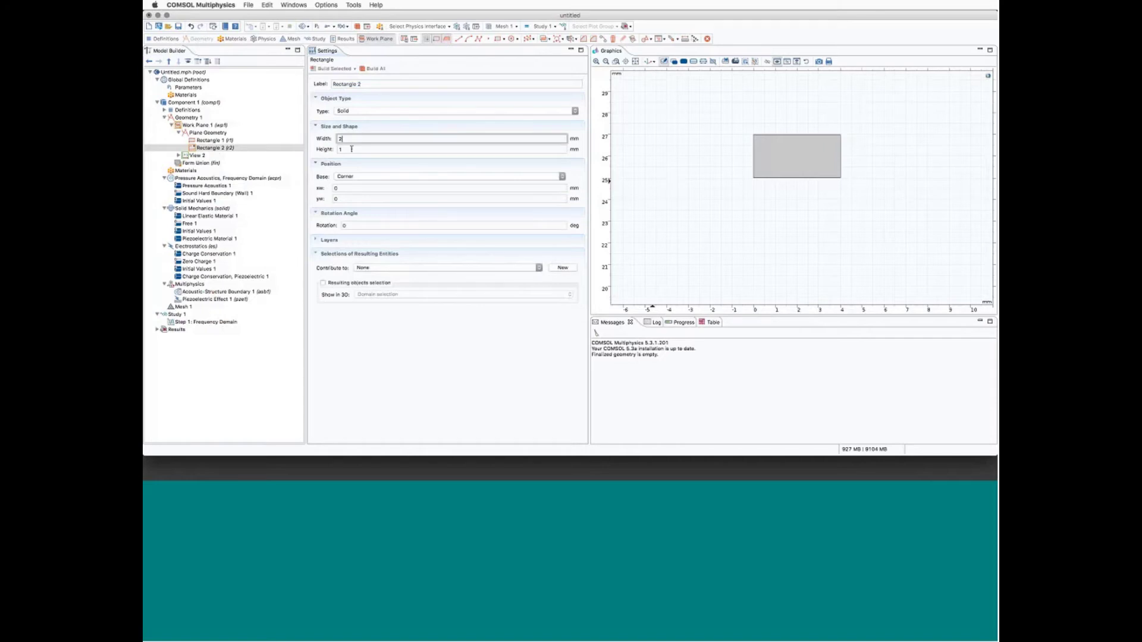
double_click(352, 149)
text(20)
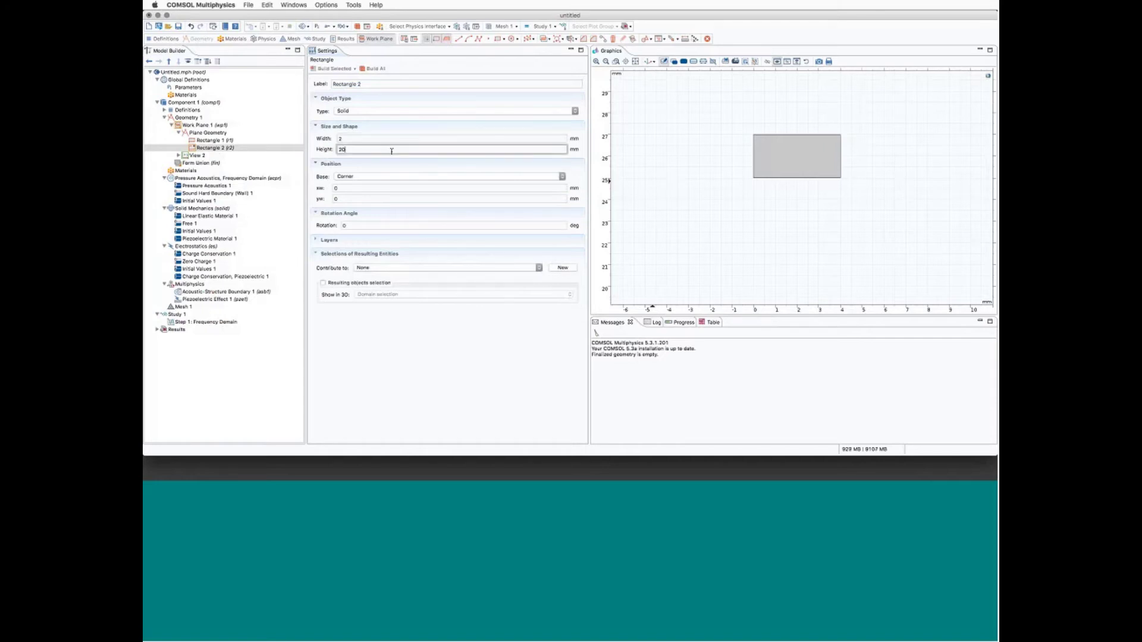
click(376, 198)
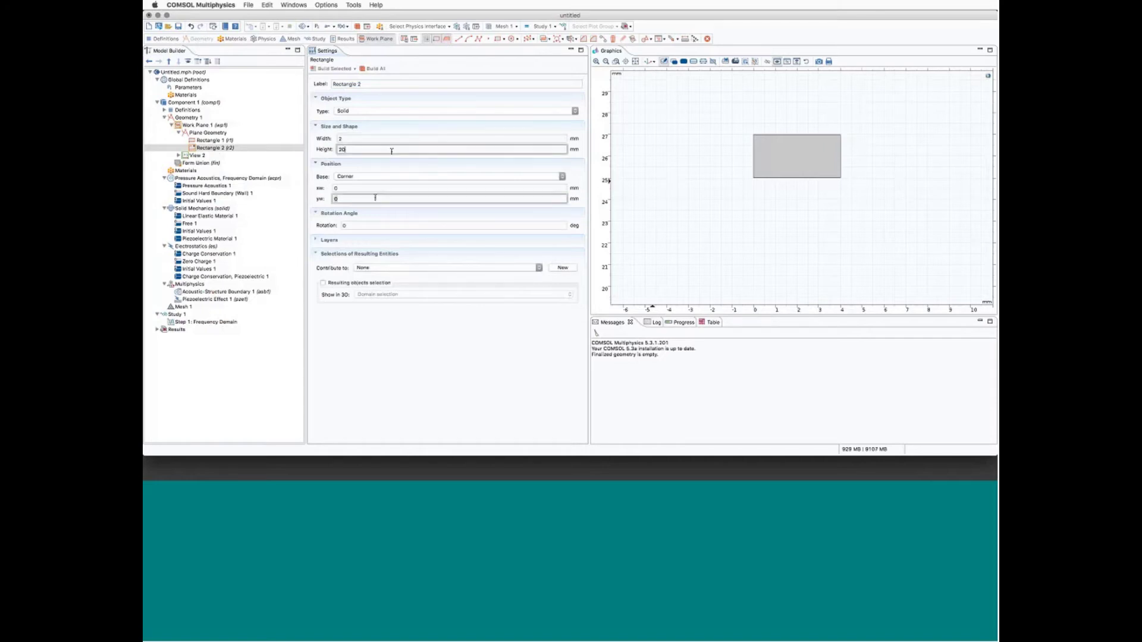
key(F8)
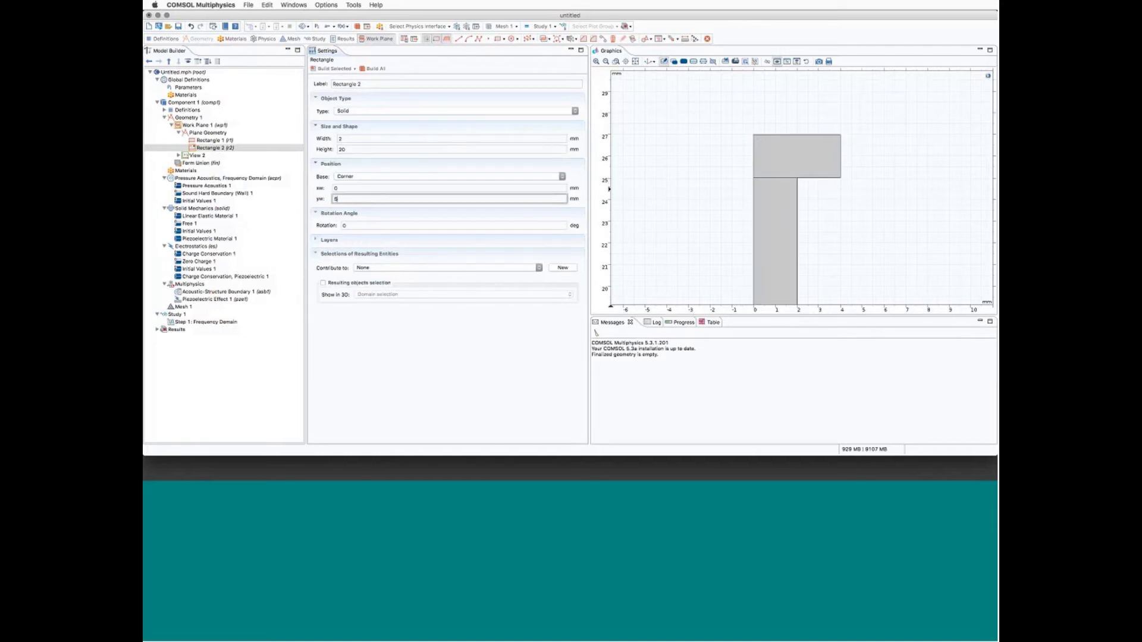
click(635, 62)
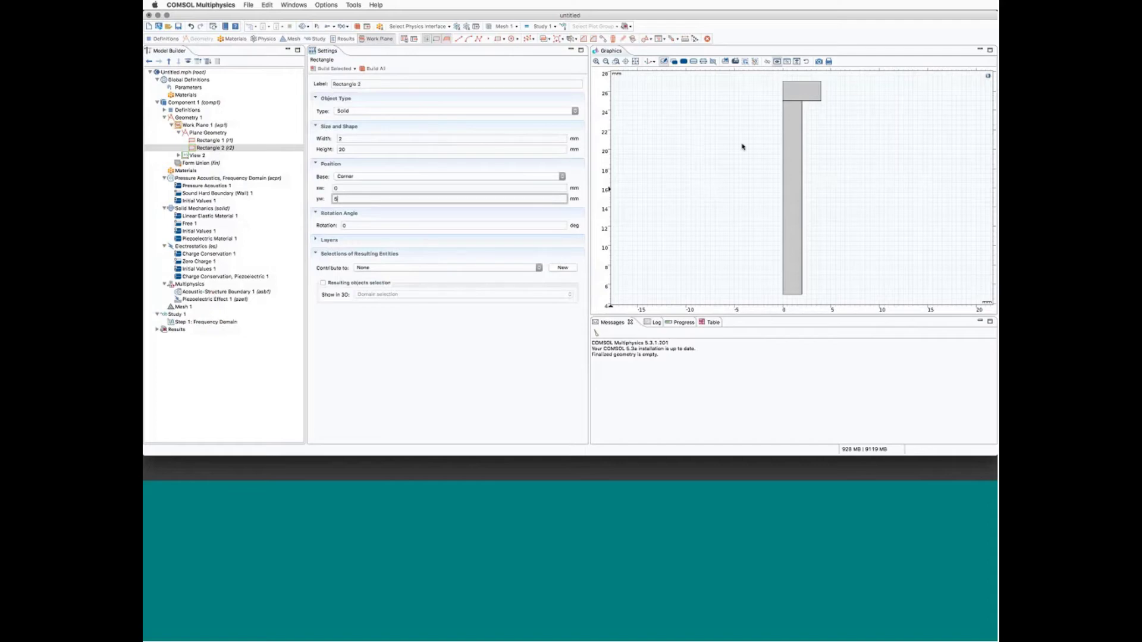
Add a third rectangle to the plane geometry, 6 mm wide and 10 mm high with its corner at xw 2 mm, yw 15 mm, and build it.
click(199, 133)
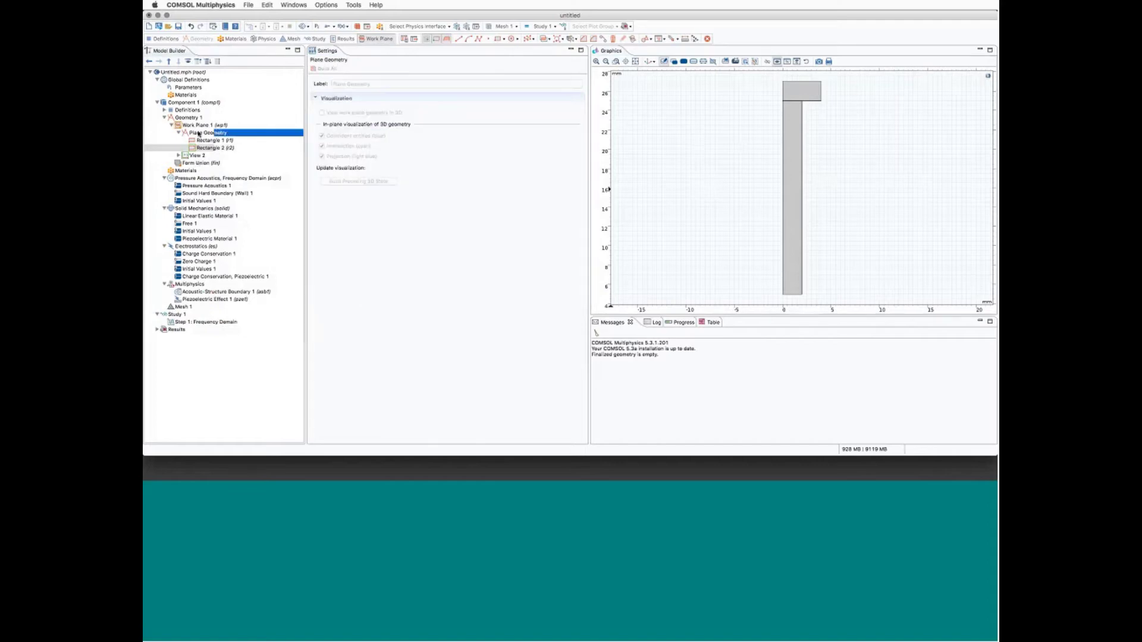
right_click(200, 133)
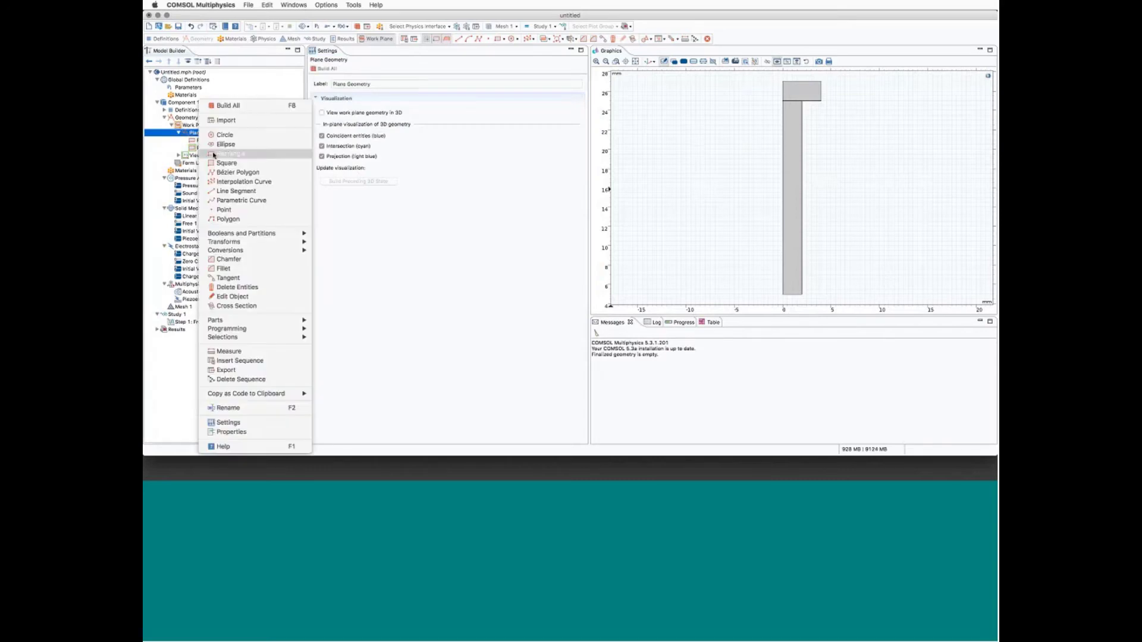
click(213, 155)
click(369, 139)
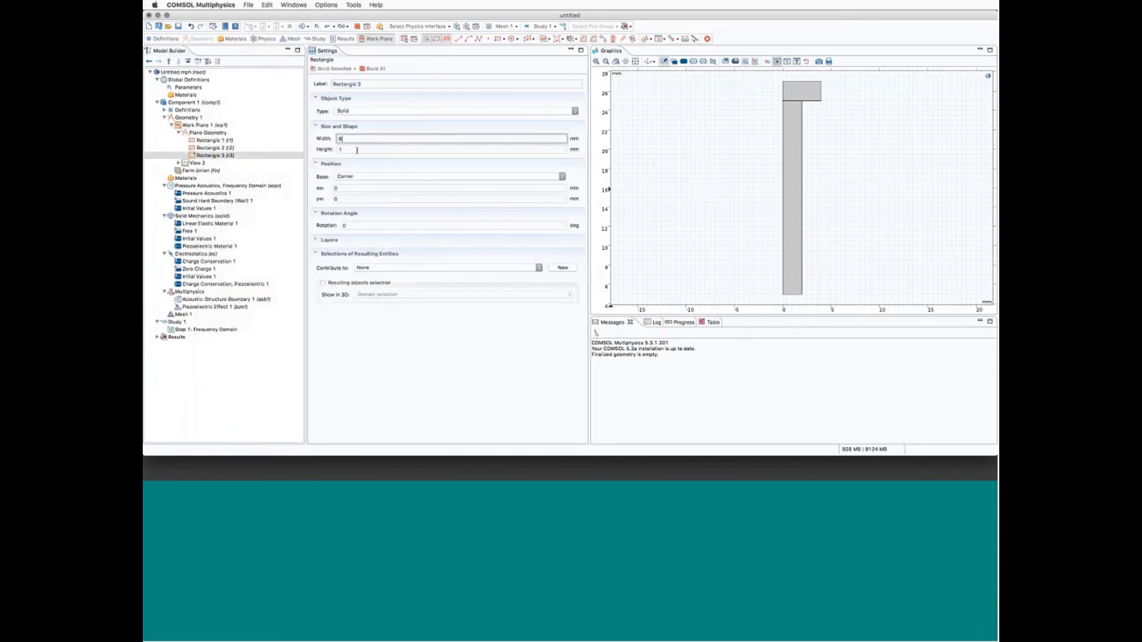
click(357, 150)
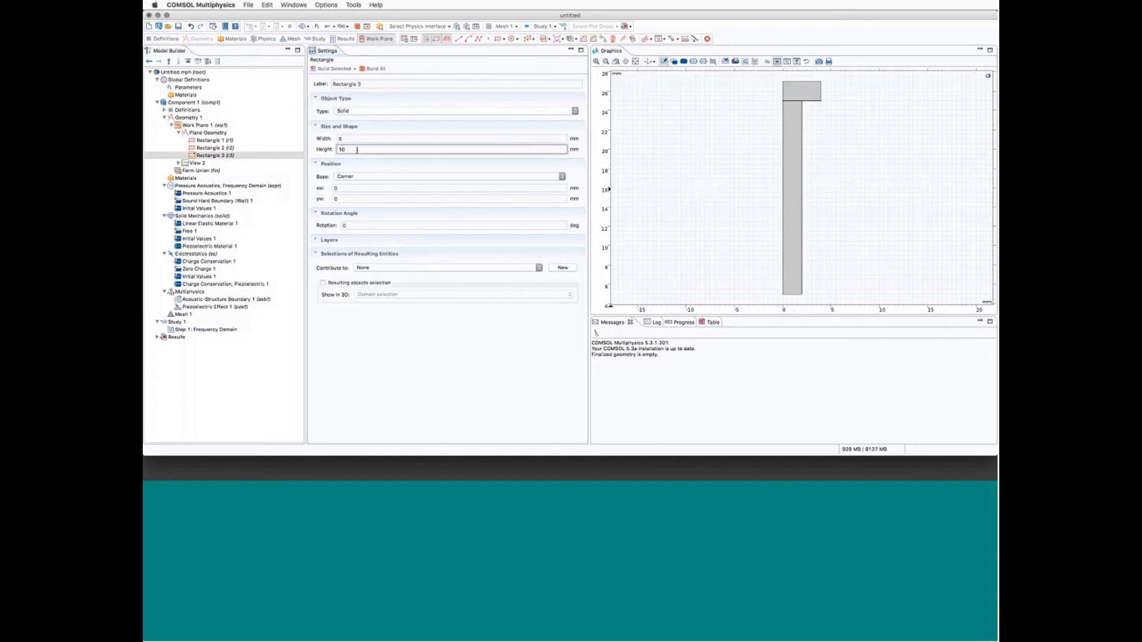
click(348, 187)
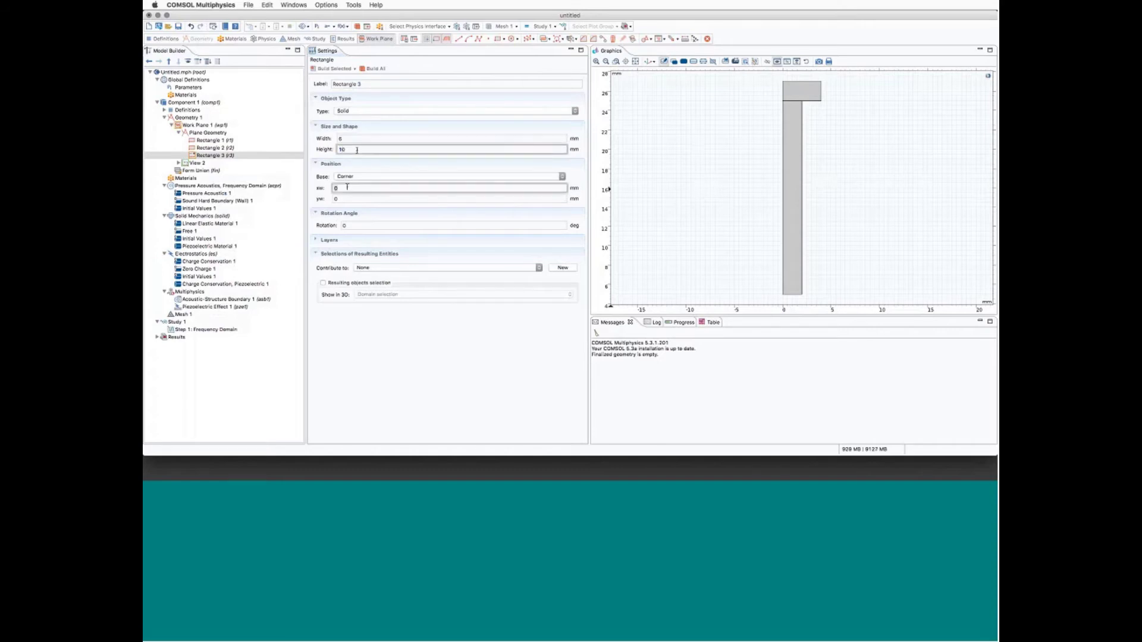
text(2)
click(346, 199)
text(1)
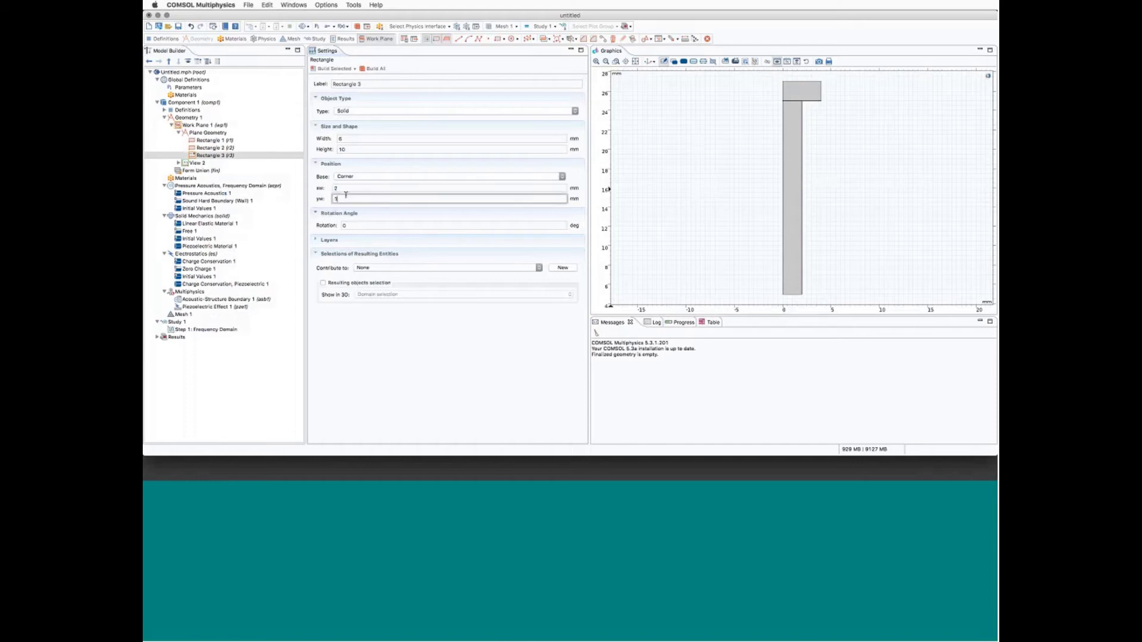
text(5)
key(F7)
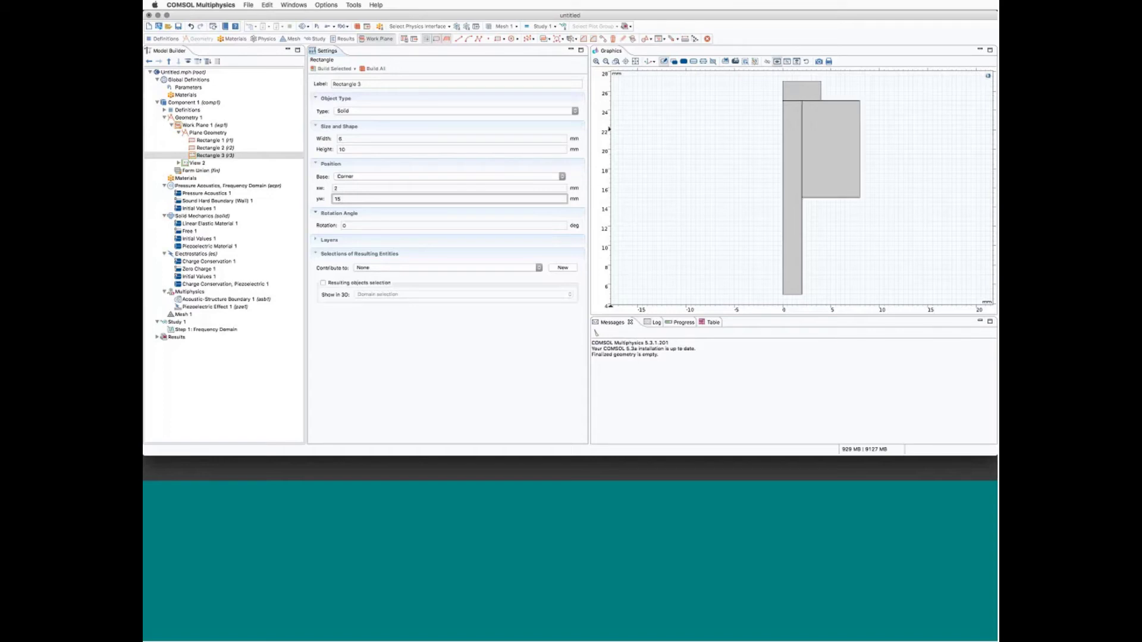
Add a fourth rectangle to the plane geometry with a width of 2 mm and a height of 8 mm.
click(636, 61)
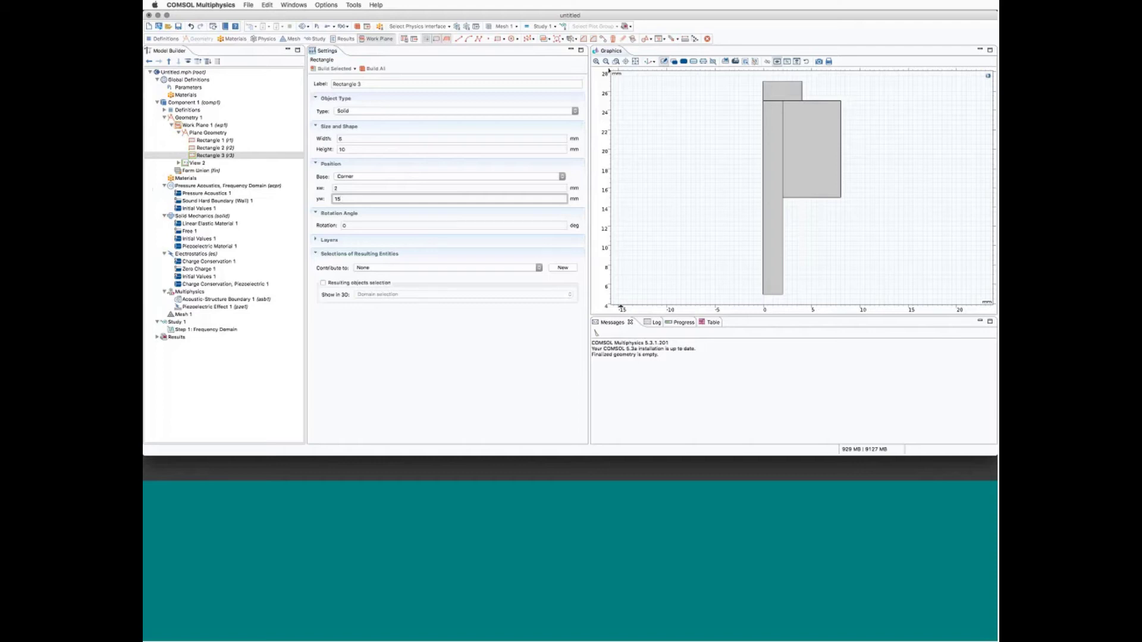
click(190, 133)
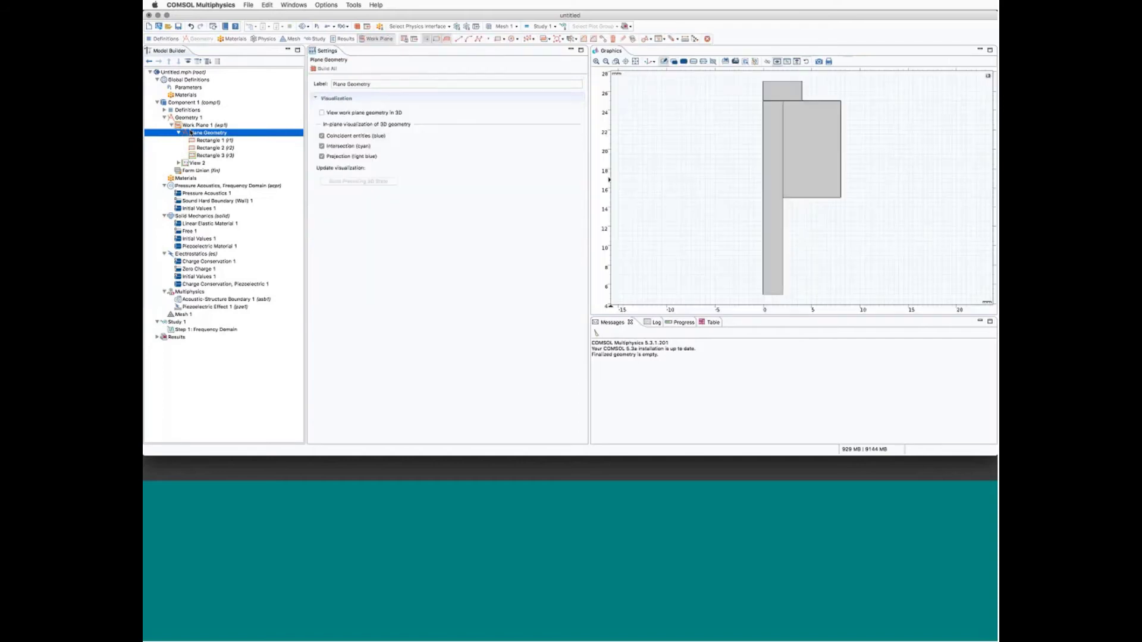
right_click(191, 132)
click(206, 157)
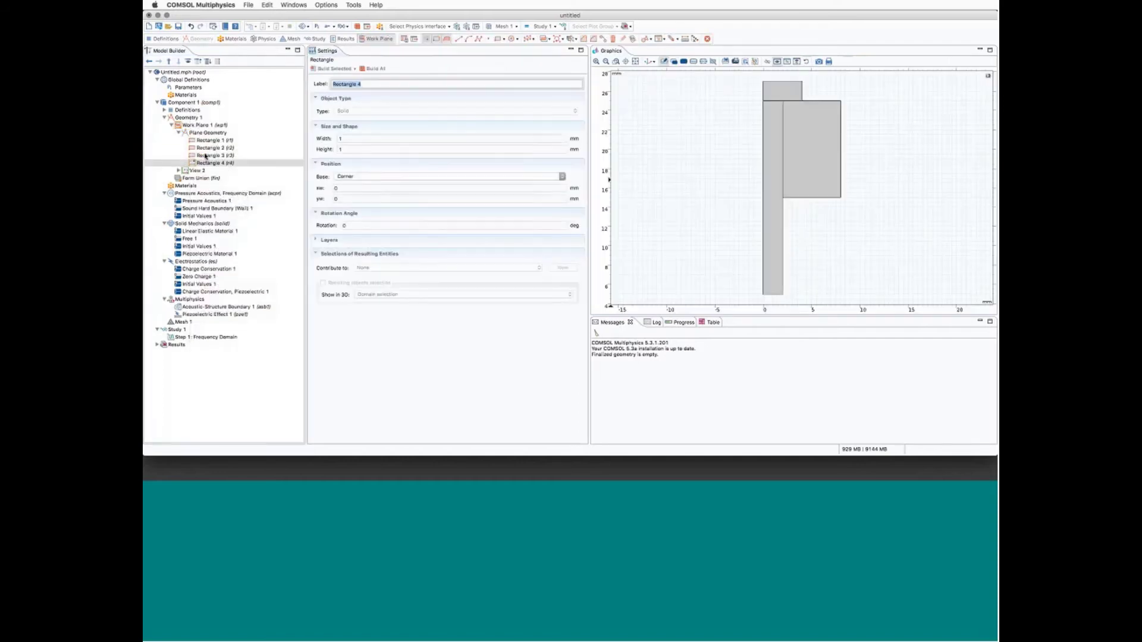
click(368, 138)
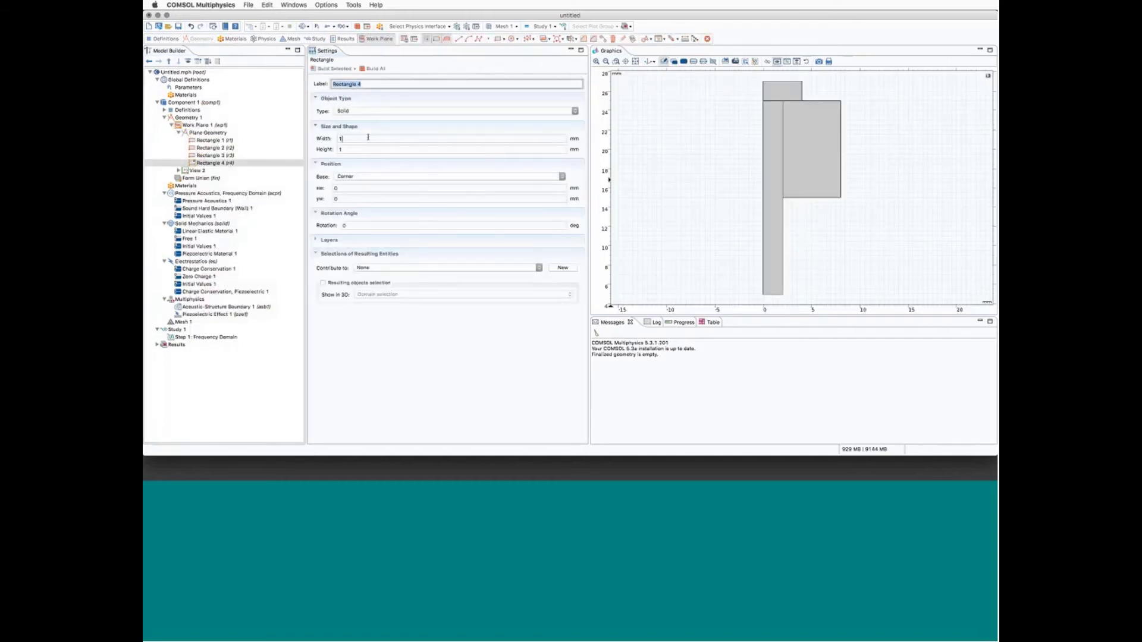
key(BackSpace)
text(2)
click(362, 150)
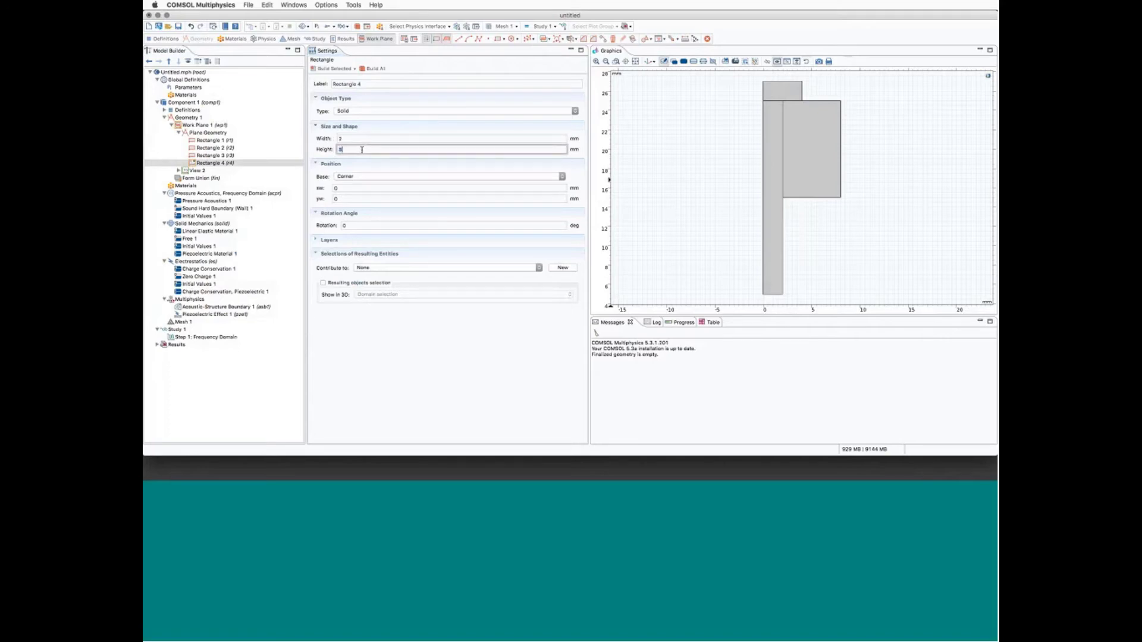
text(8)
key(Return)
Position the corner of Rectangle 4 at xw 4 mm, yw 7 mm.
click(344, 185)
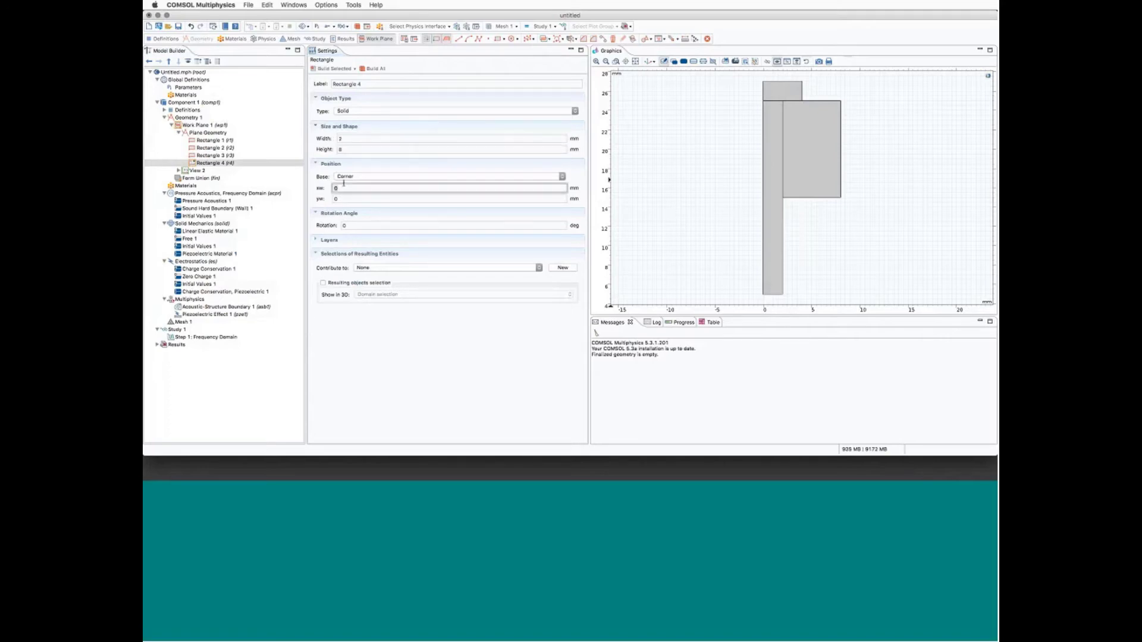
text(4)
click(343, 197)
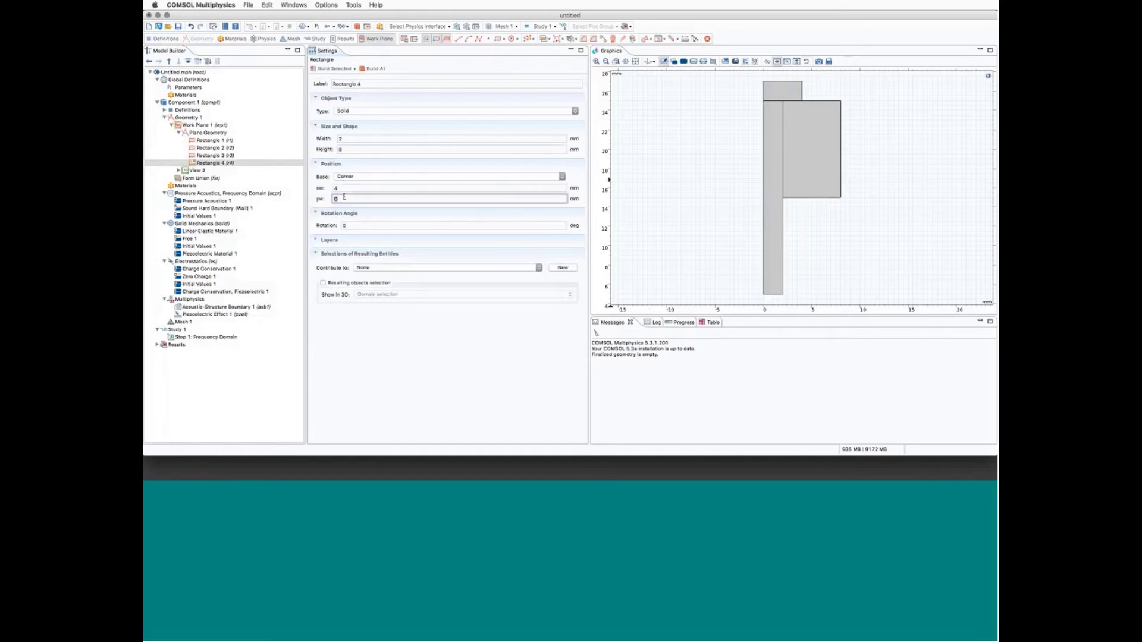
Give Rectangle 4 three bottom layers, each 2 mm thick, and build it.
click(331, 240)
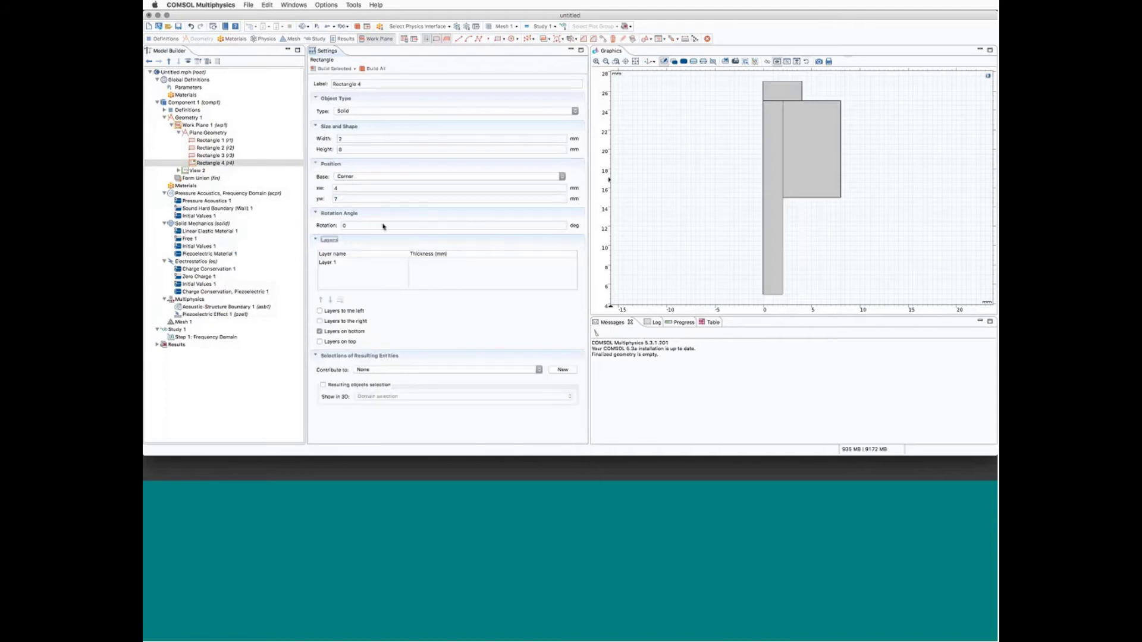
click(417, 262)
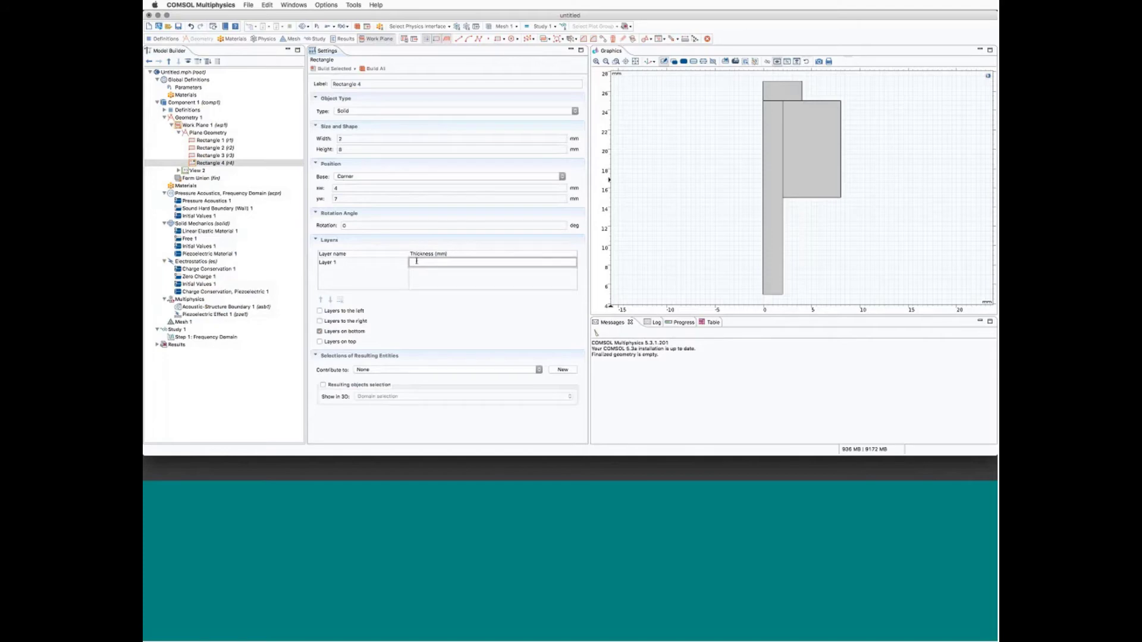
text(2)
click(425, 272)
text(2)
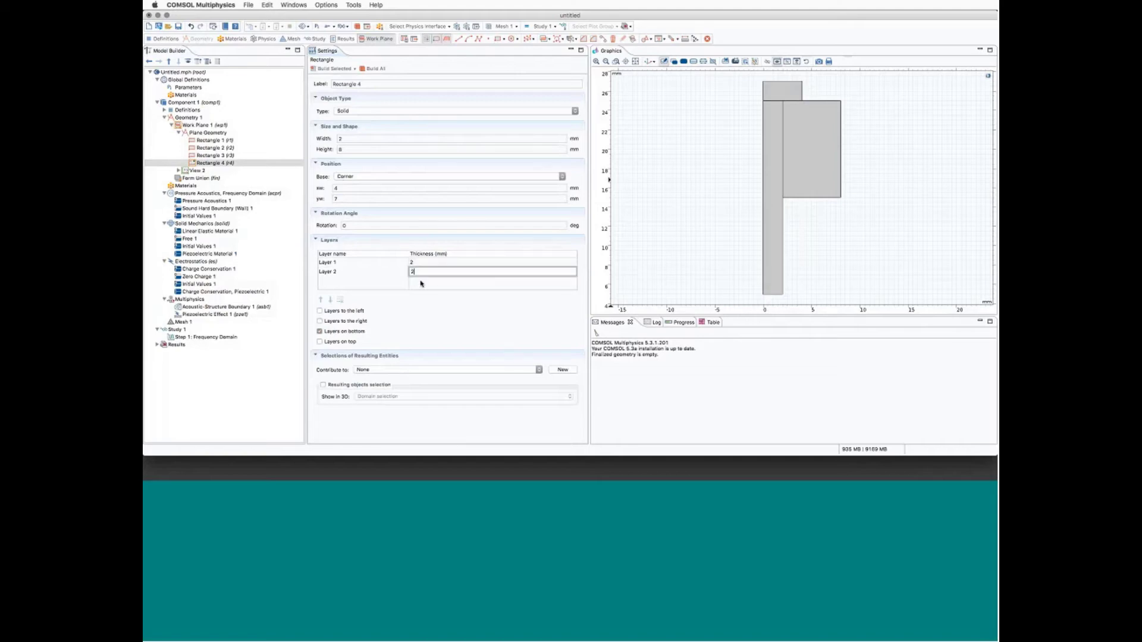
click(421, 284)
text(2)
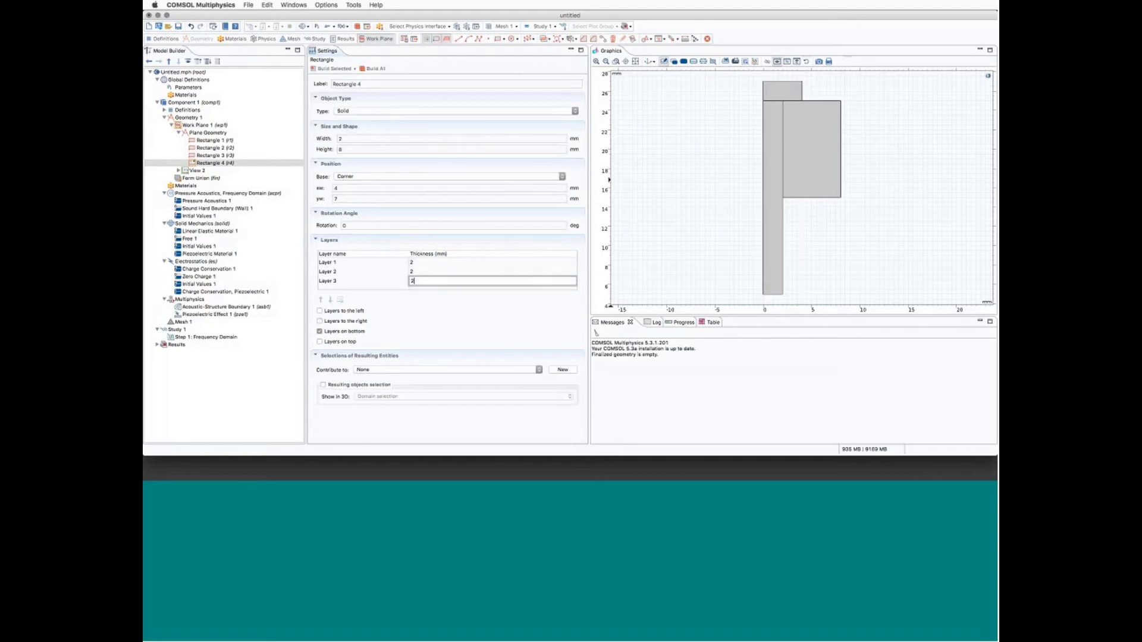
key(Return)
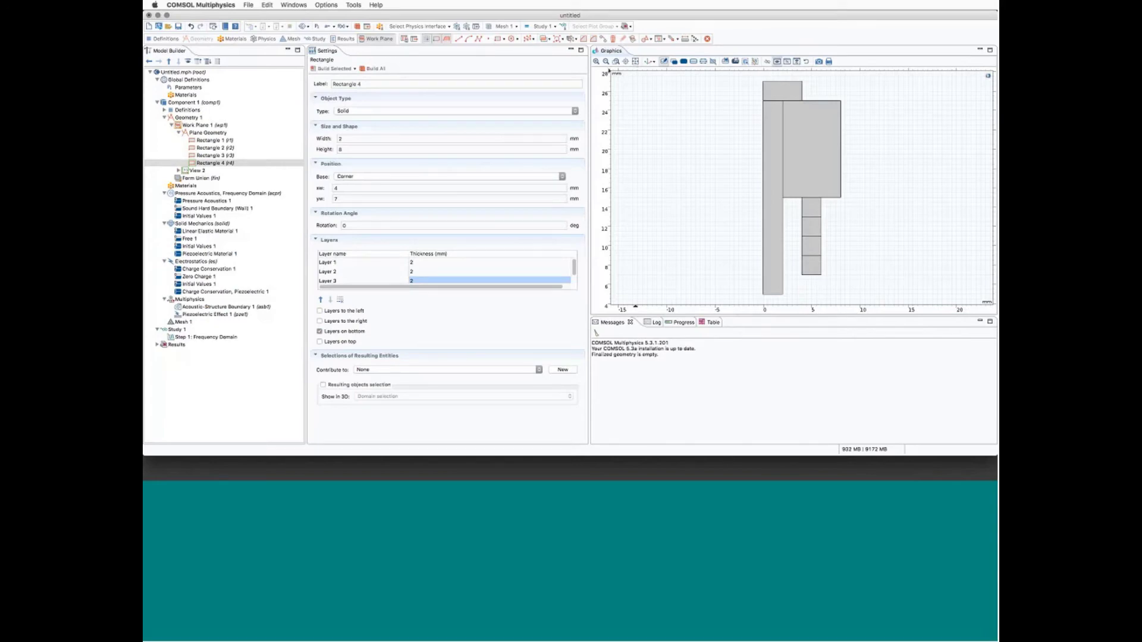
click(190, 132)
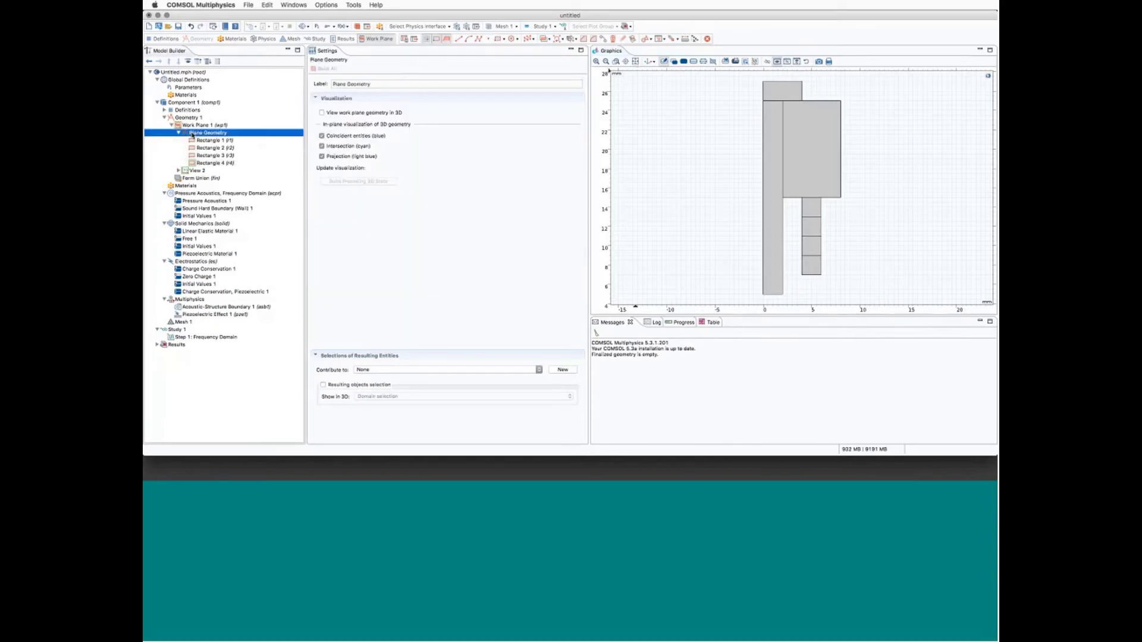
right_click(189, 133)
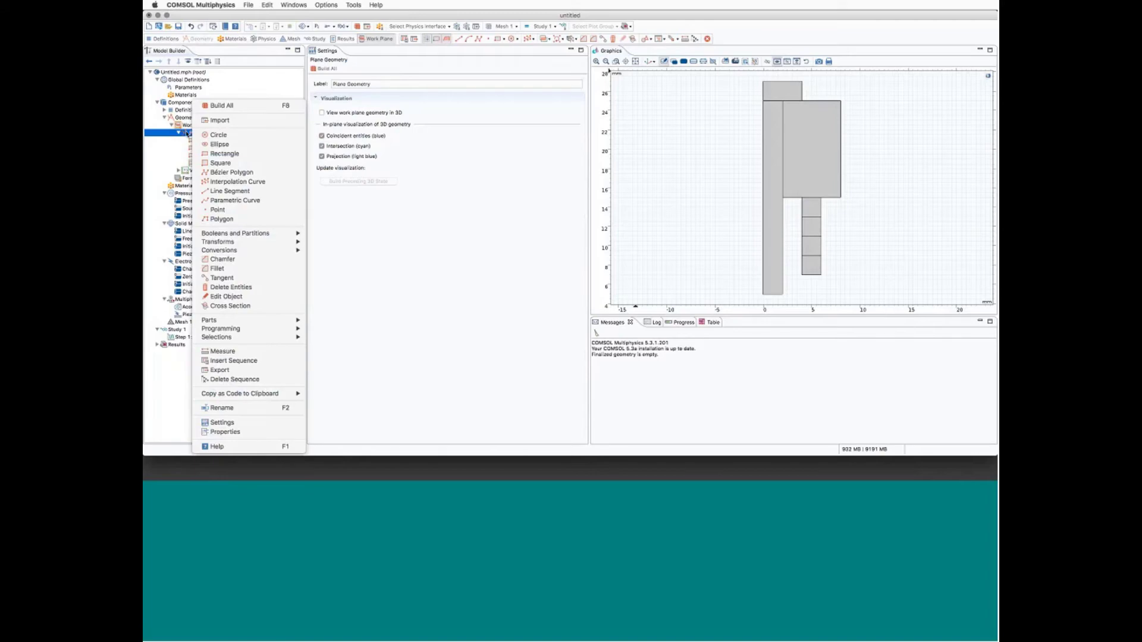
click(187, 133)
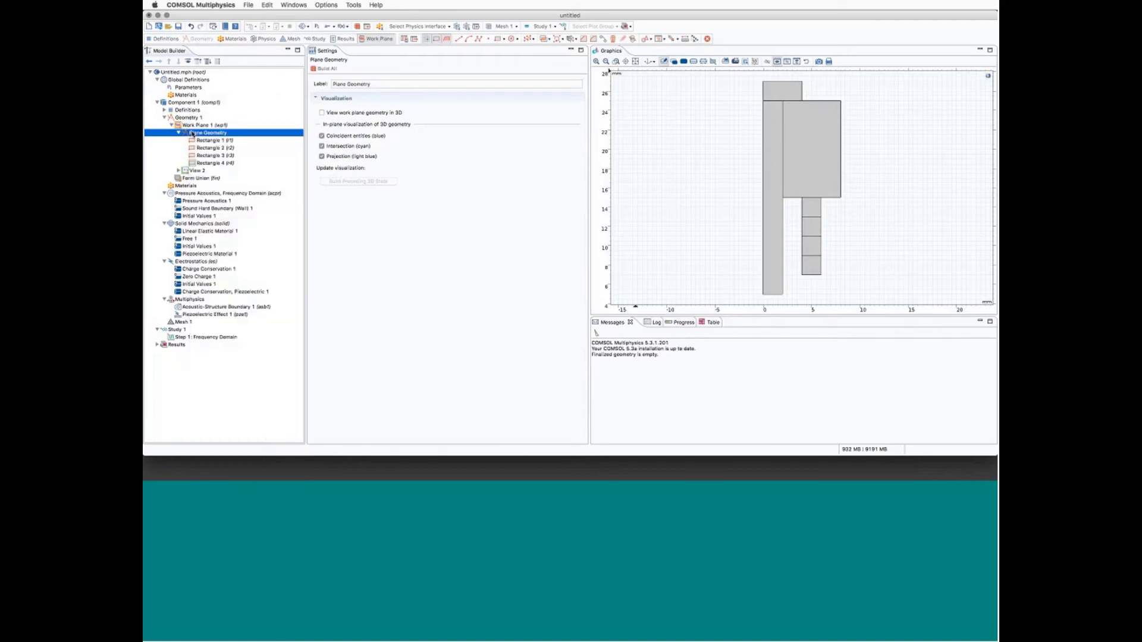
click(197, 141)
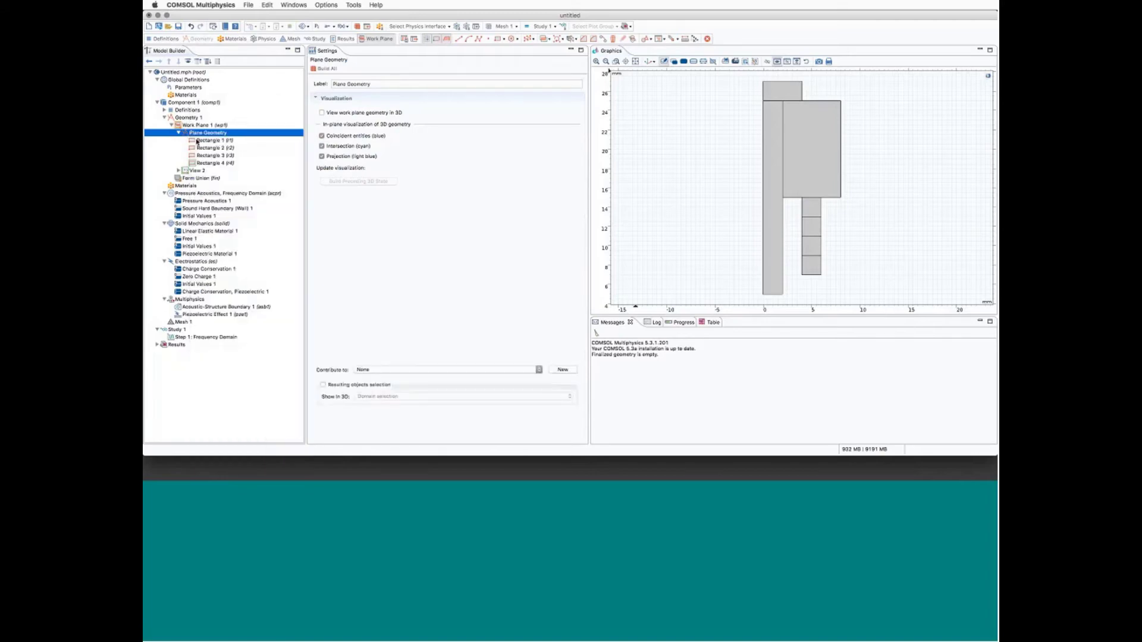
click(194, 132)
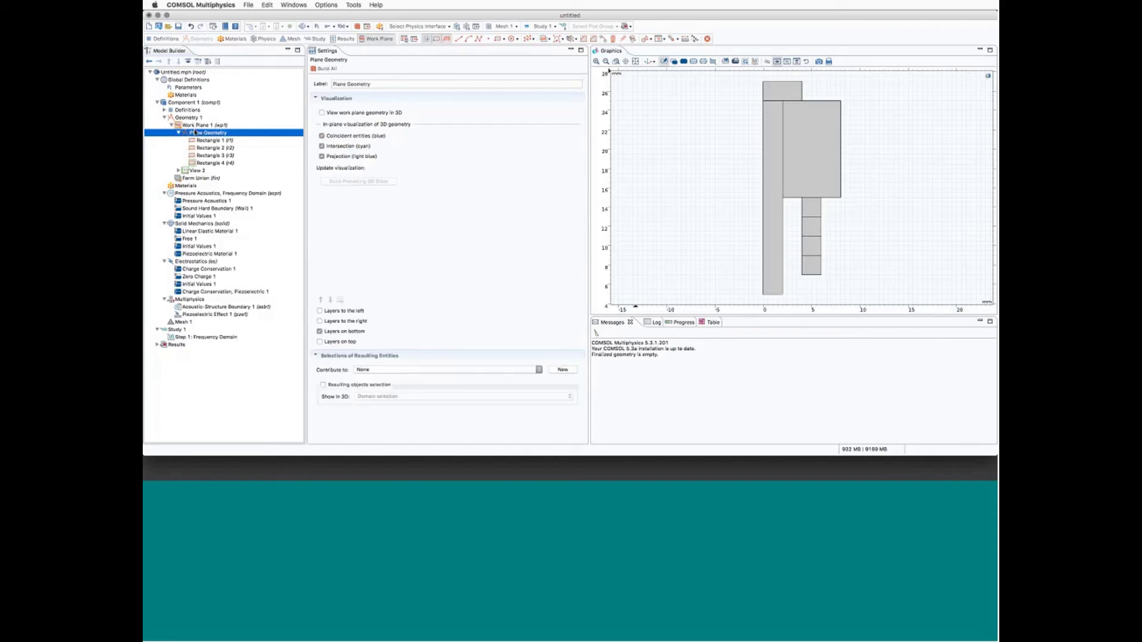
click(207, 147)
click(212, 163)
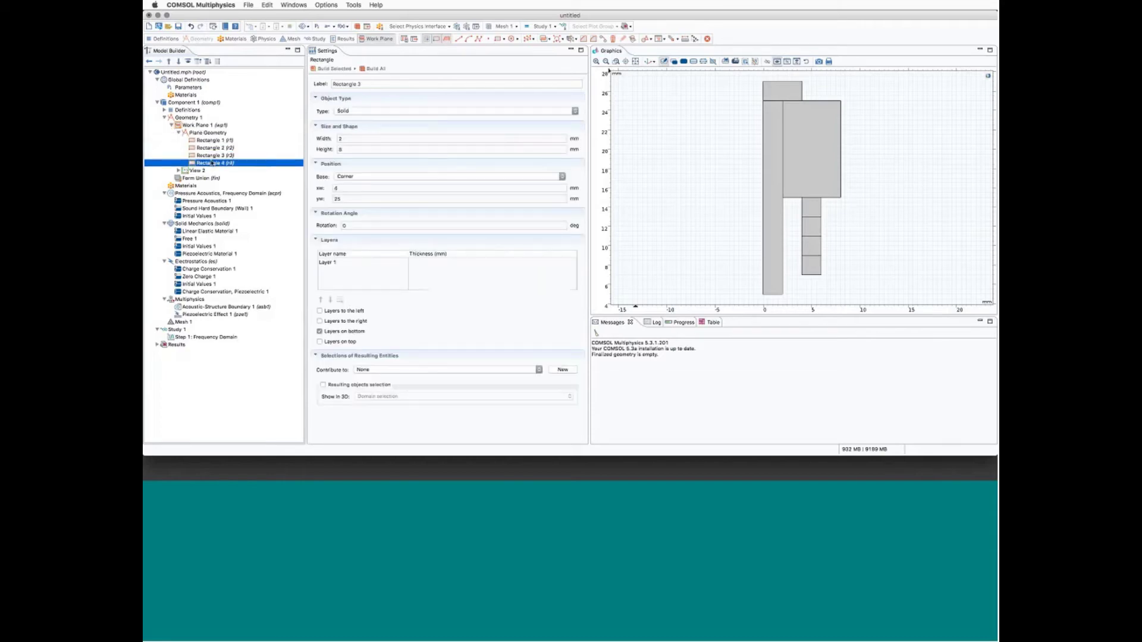
click(203, 132)
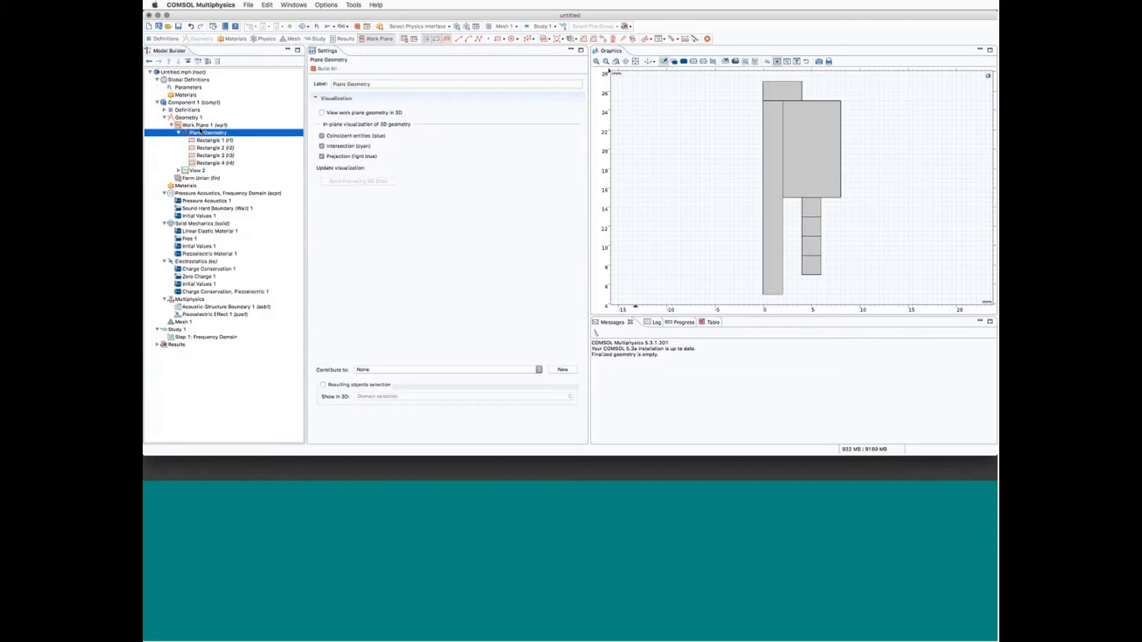
click(171, 125)
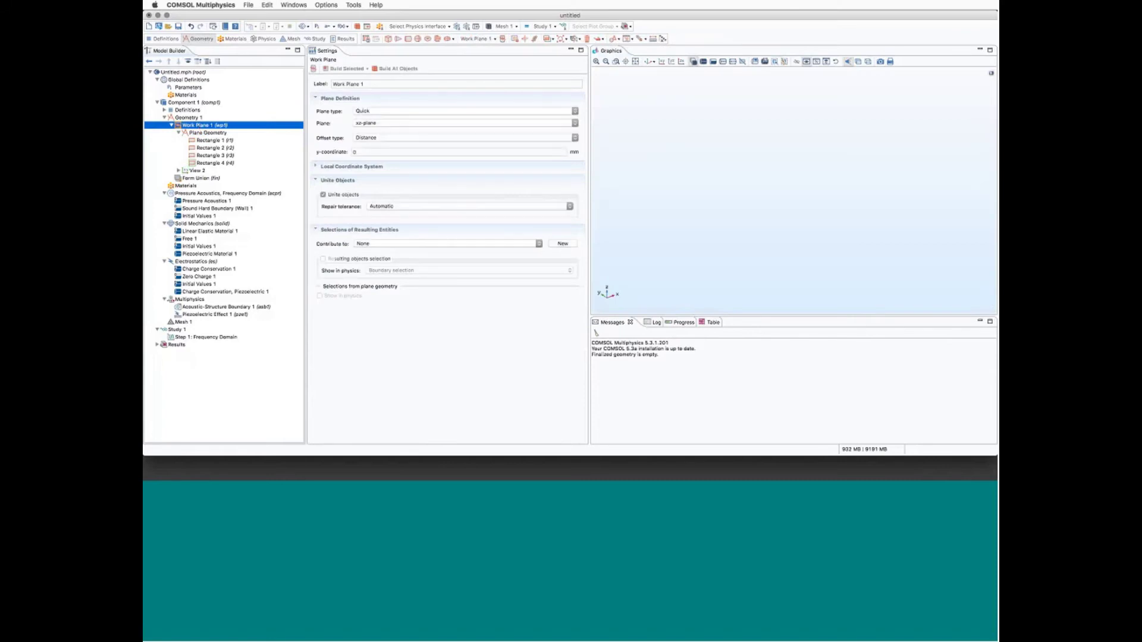
click(169, 125)
click(208, 133)
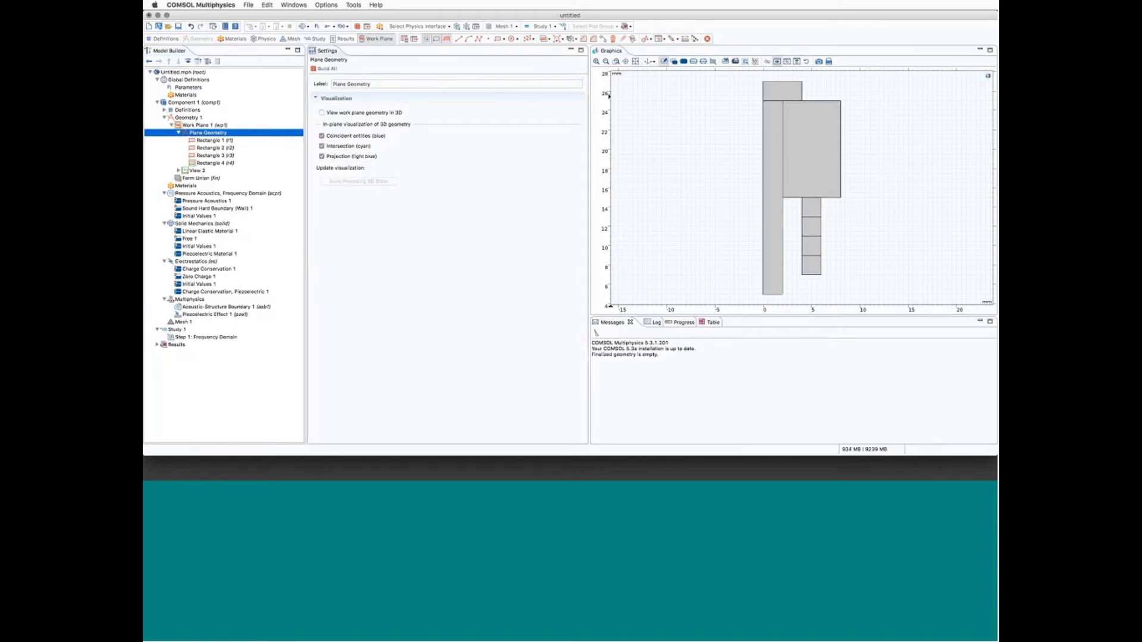
Build Work Plane 1 and inspect the drawn cross-section in the default 3D view.
click(205, 126)
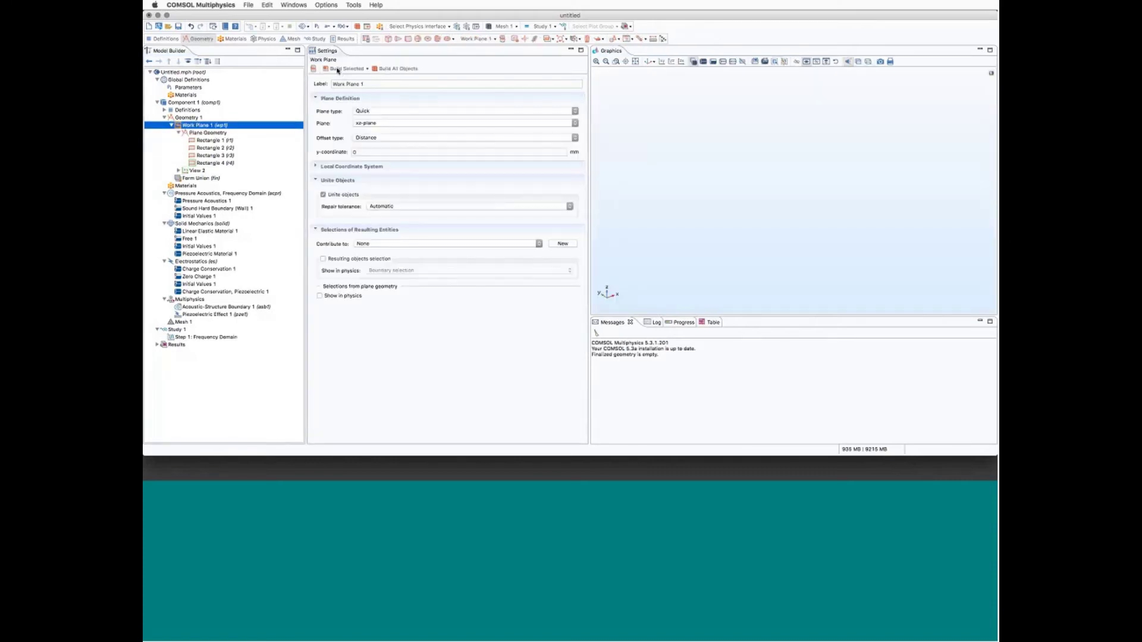
click(357, 70)
drag(726, 156, 689, 173)
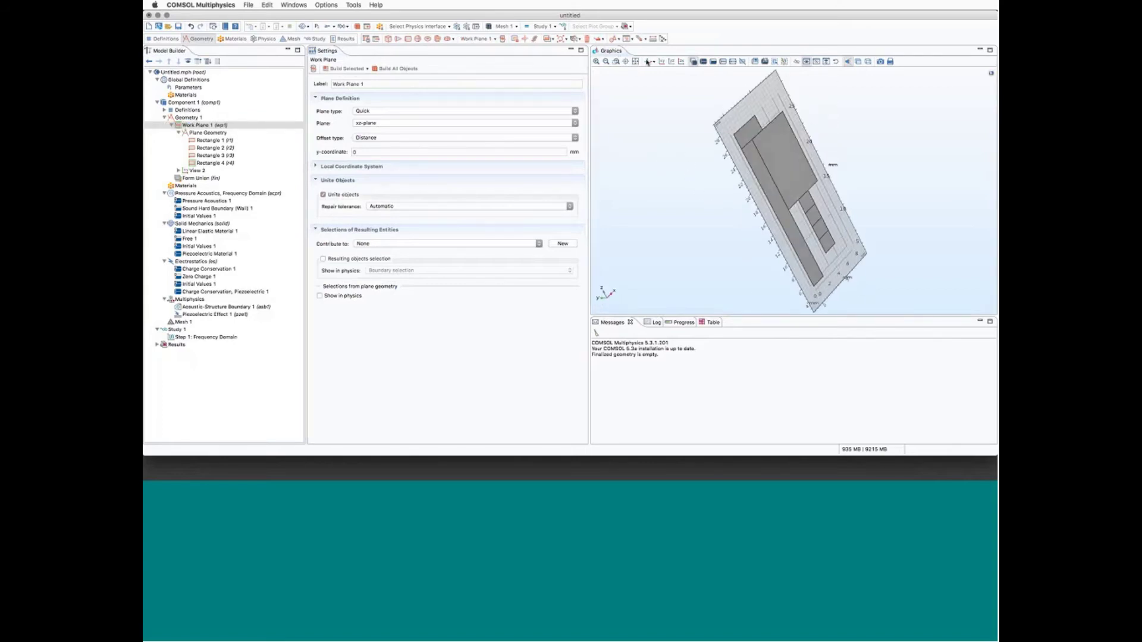
click(648, 61)
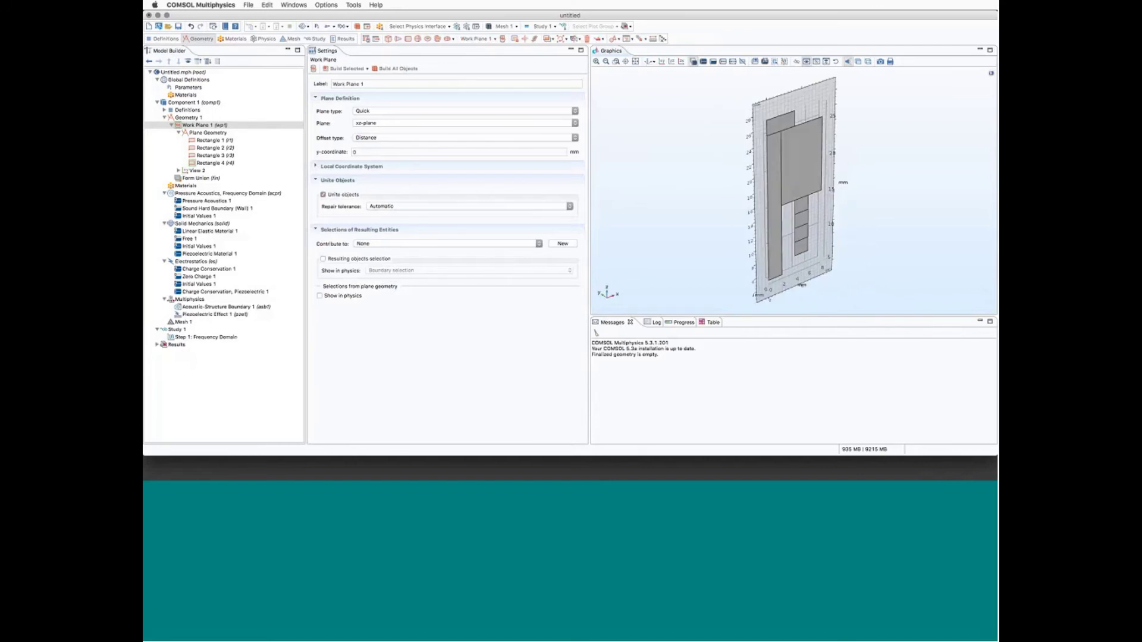
Add a solid polygon defined by vectors to the plane geometry and set its xw coordinates to 0 0 2 2 20 a.
click(212, 133)
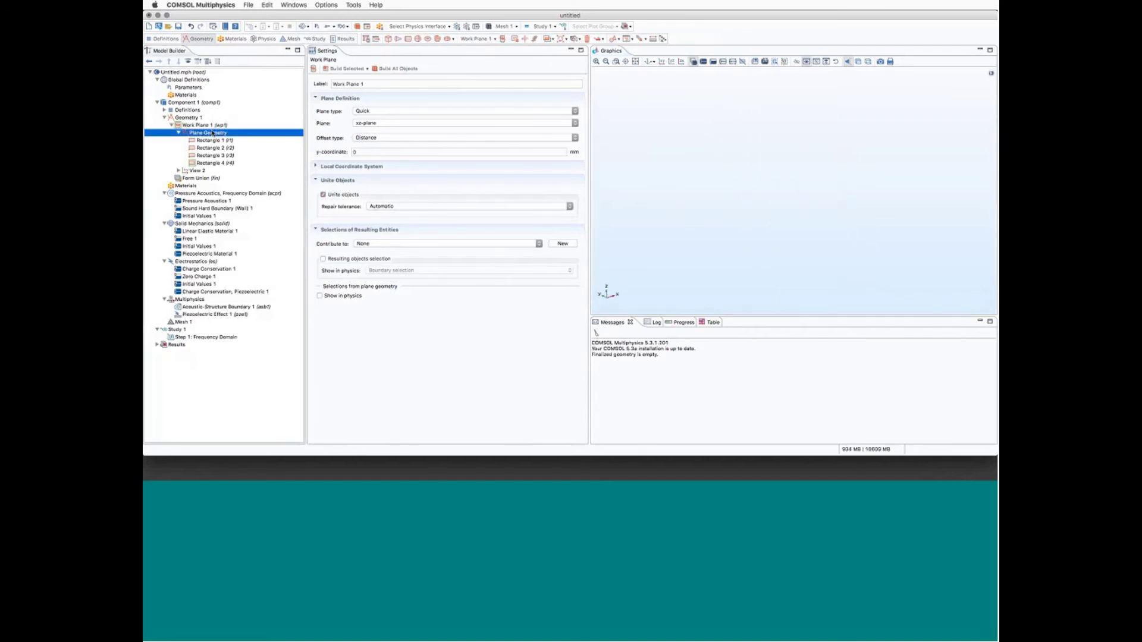
right_click(212, 132)
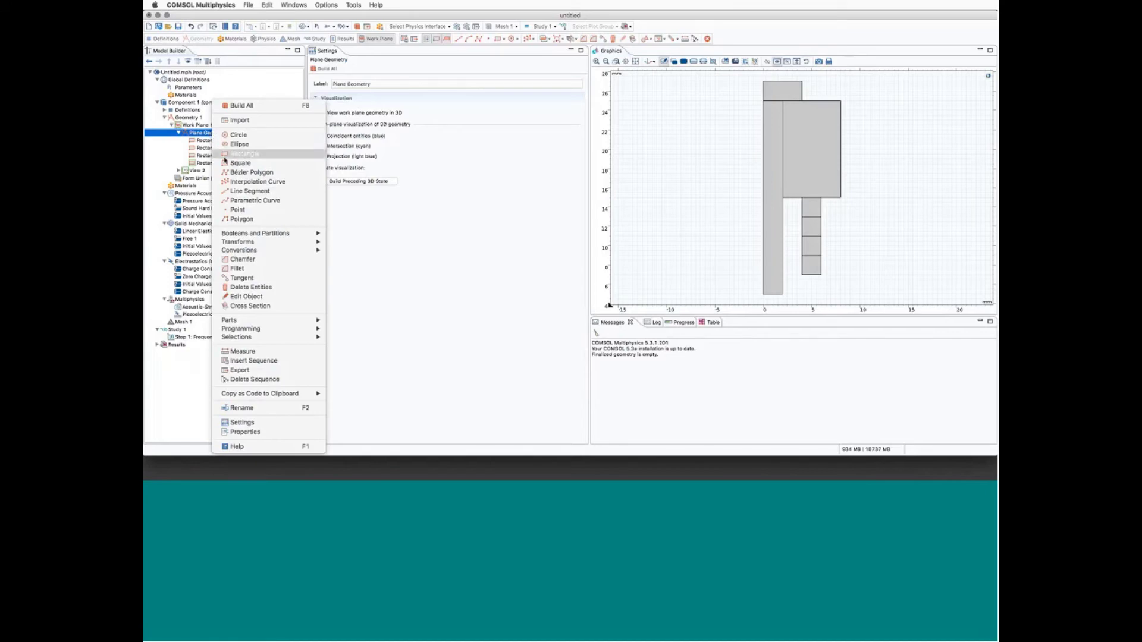
click(248, 218)
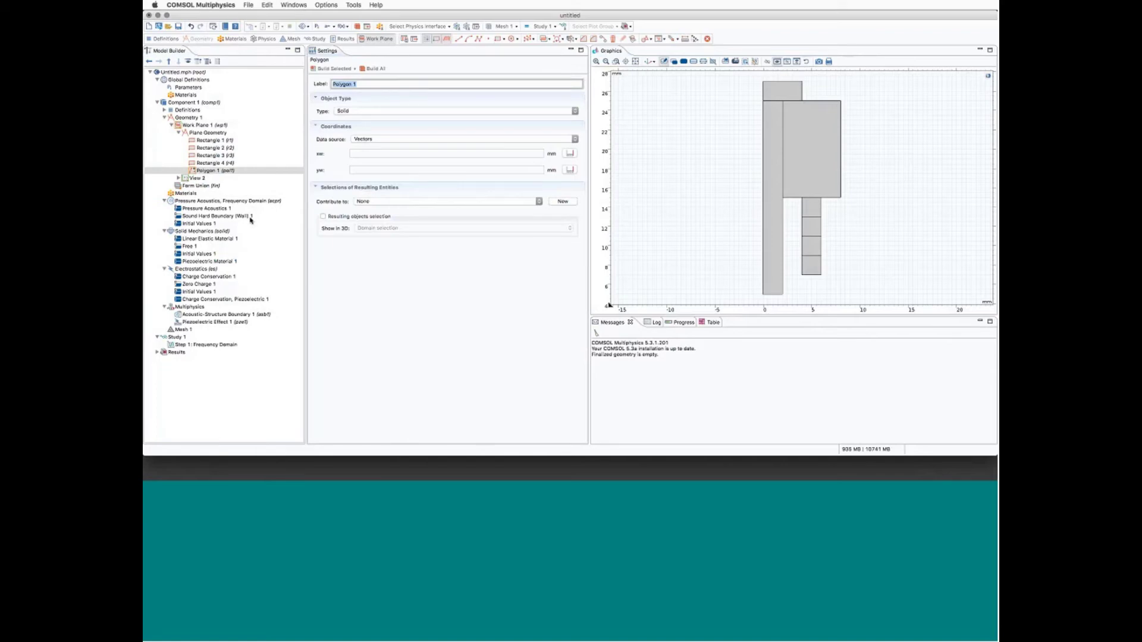
click(382, 139)
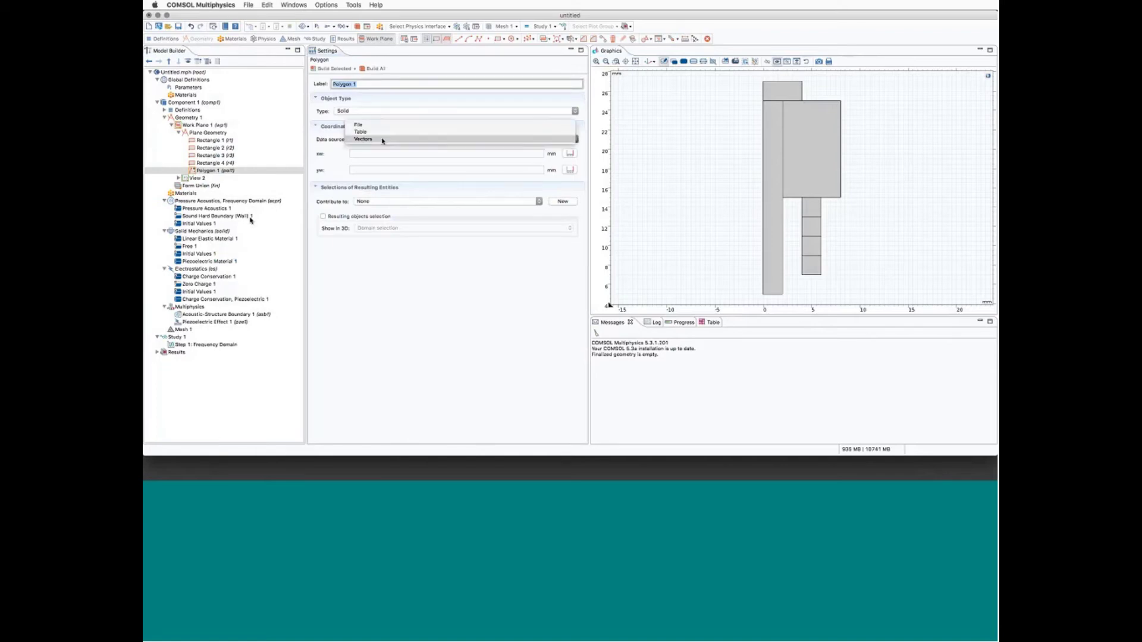
click(382, 140)
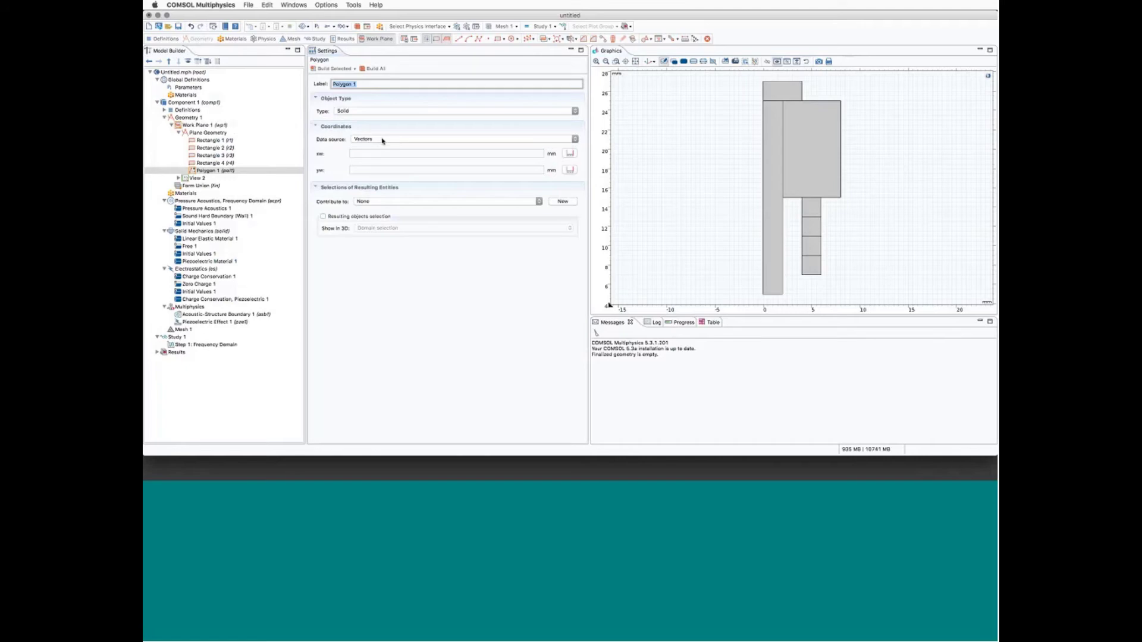
click(409, 155)
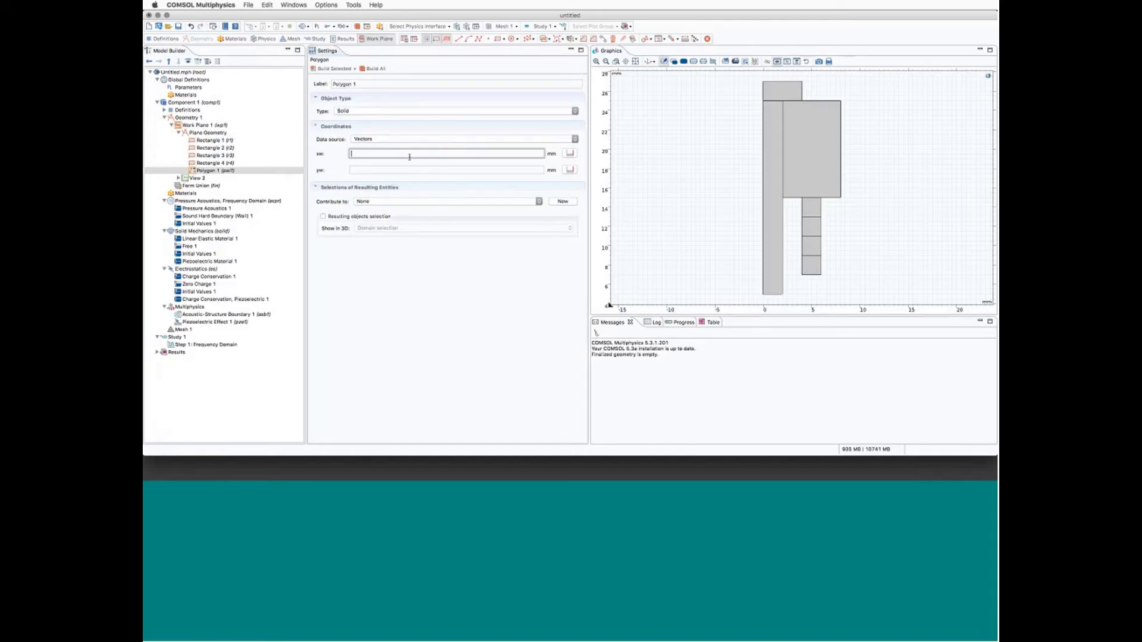
text(0 0 2 2)
text(20)
text(2)
Set the yw coordinates of Polygon 1 to 0 5 5 7 7 0 and build it.
click(408, 170)
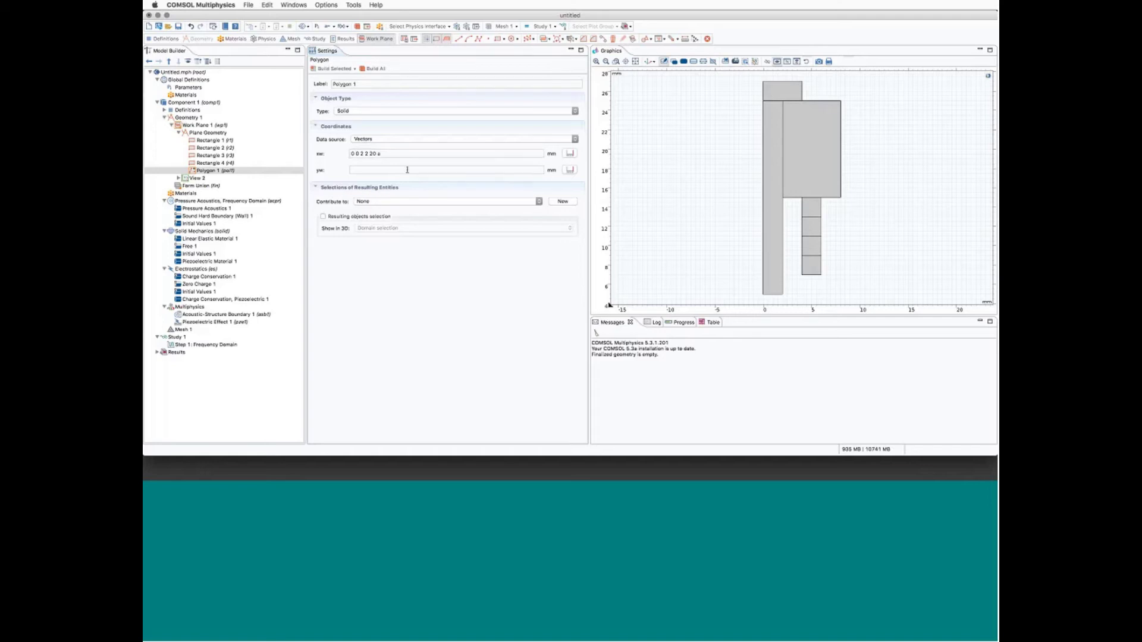
click(408, 170)
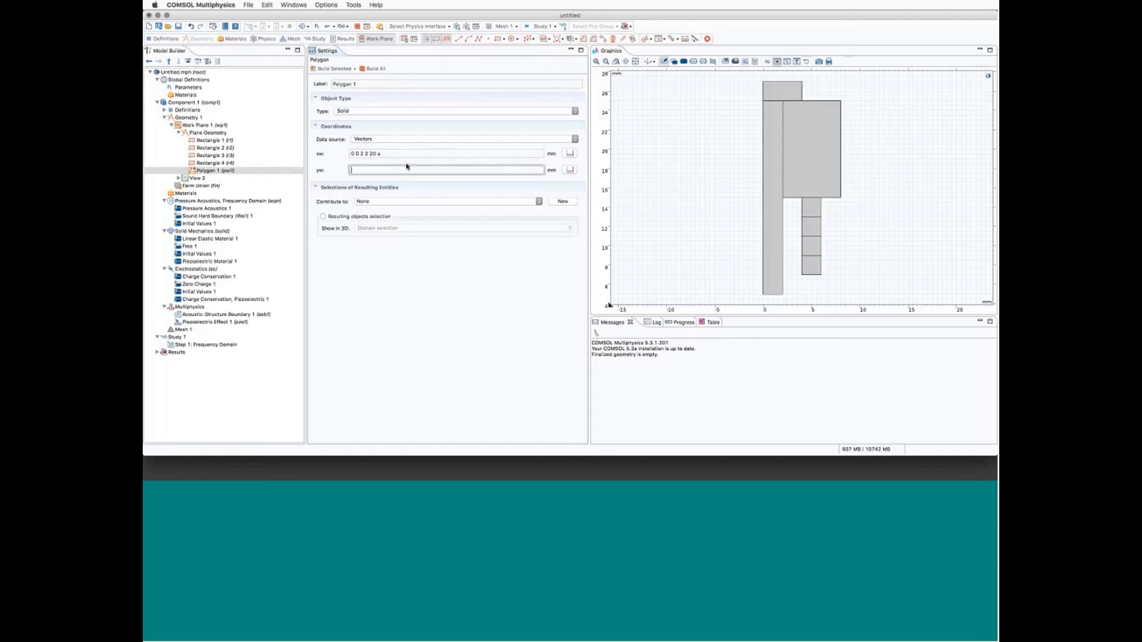
text(0 6 5 7 7 0)
key(F7)
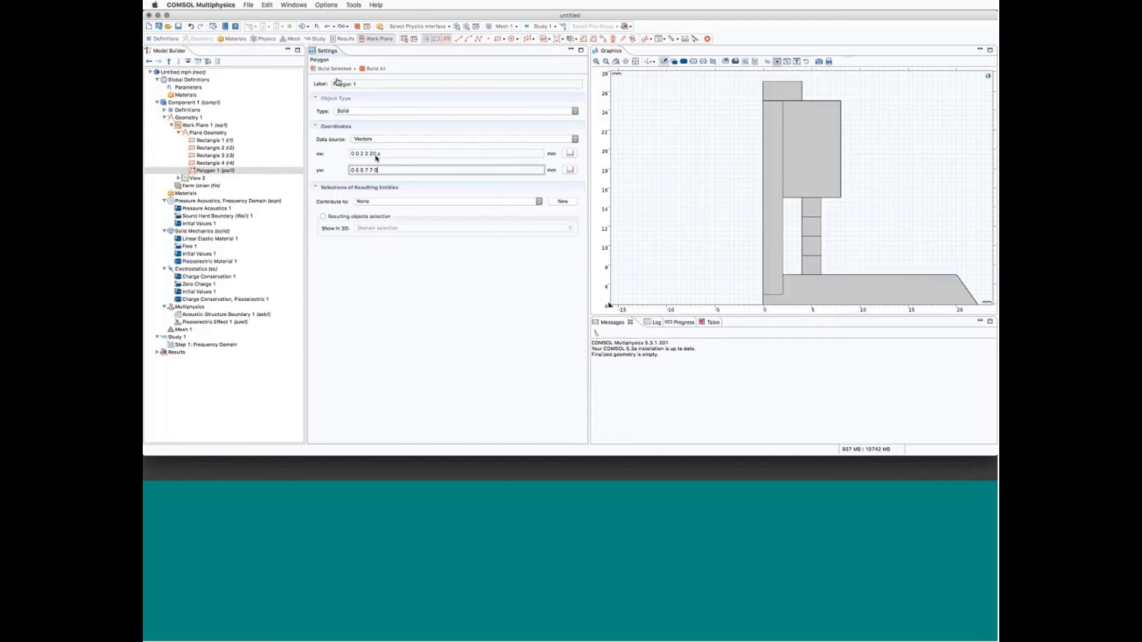
click(635, 62)
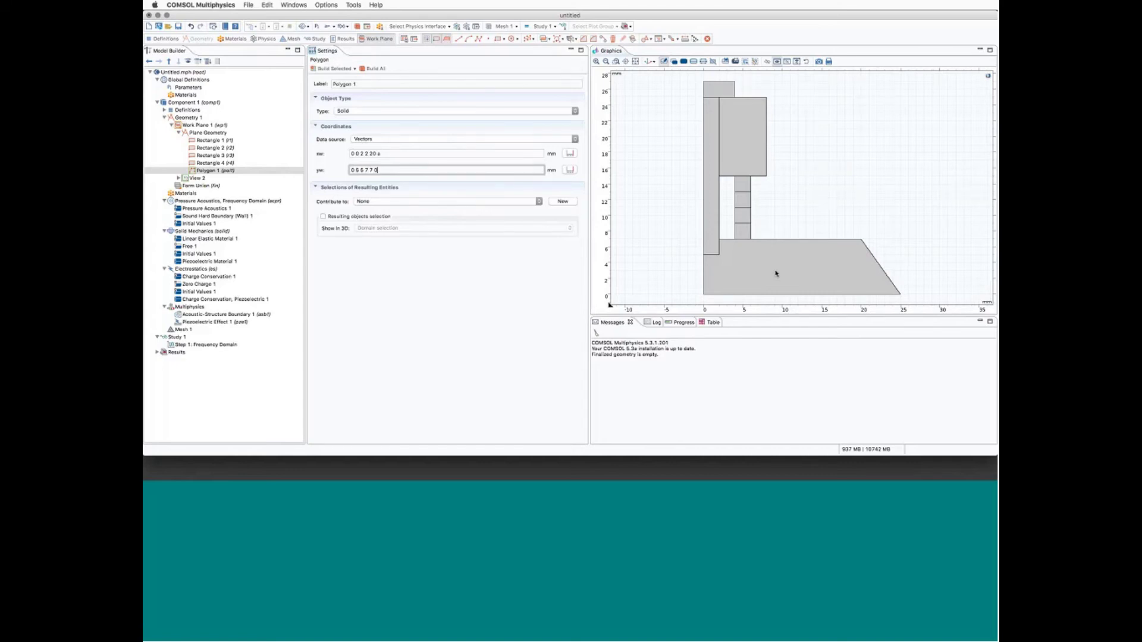
click(198, 133)
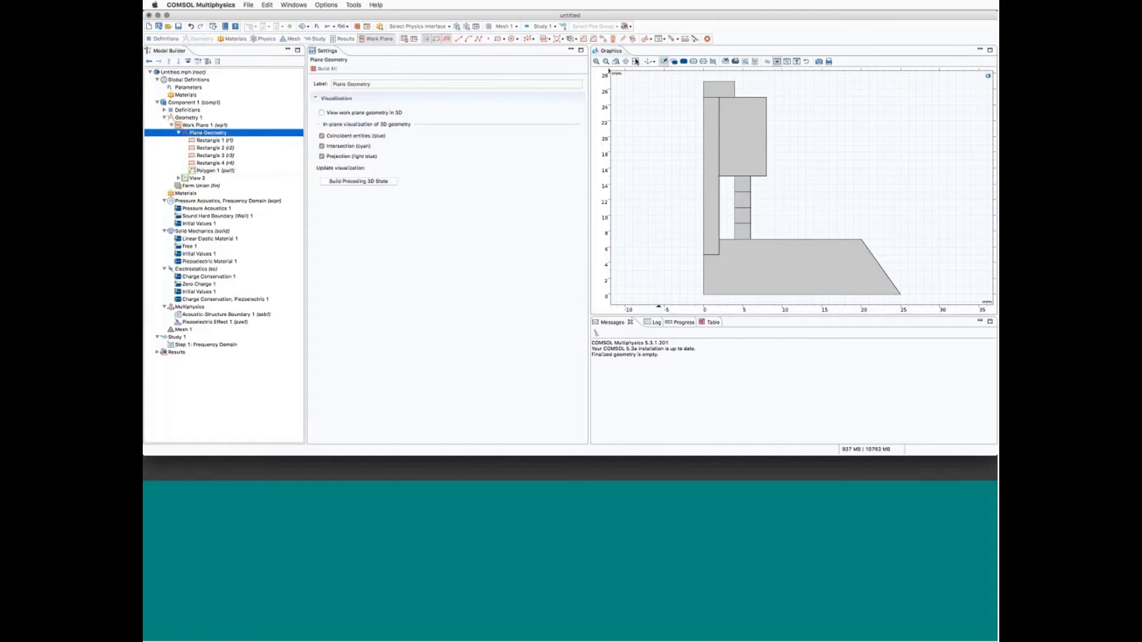
Add a solid circle with radius Rwater+Rpml to the plane geometry and check those lengths in the global parameters.
right_click(208, 133)
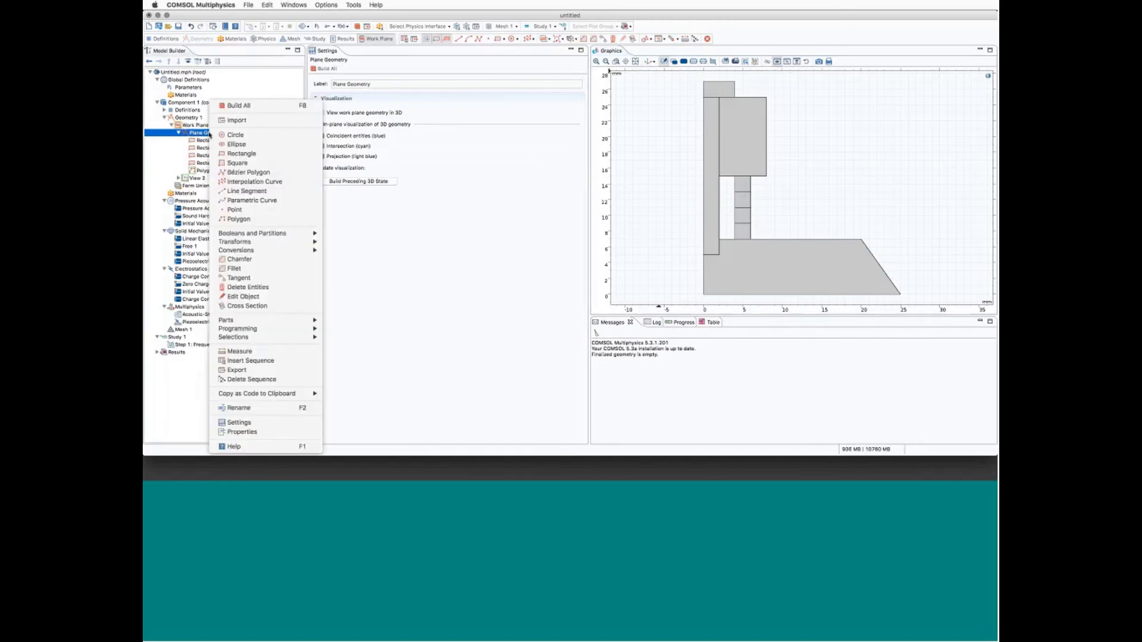
click(238, 136)
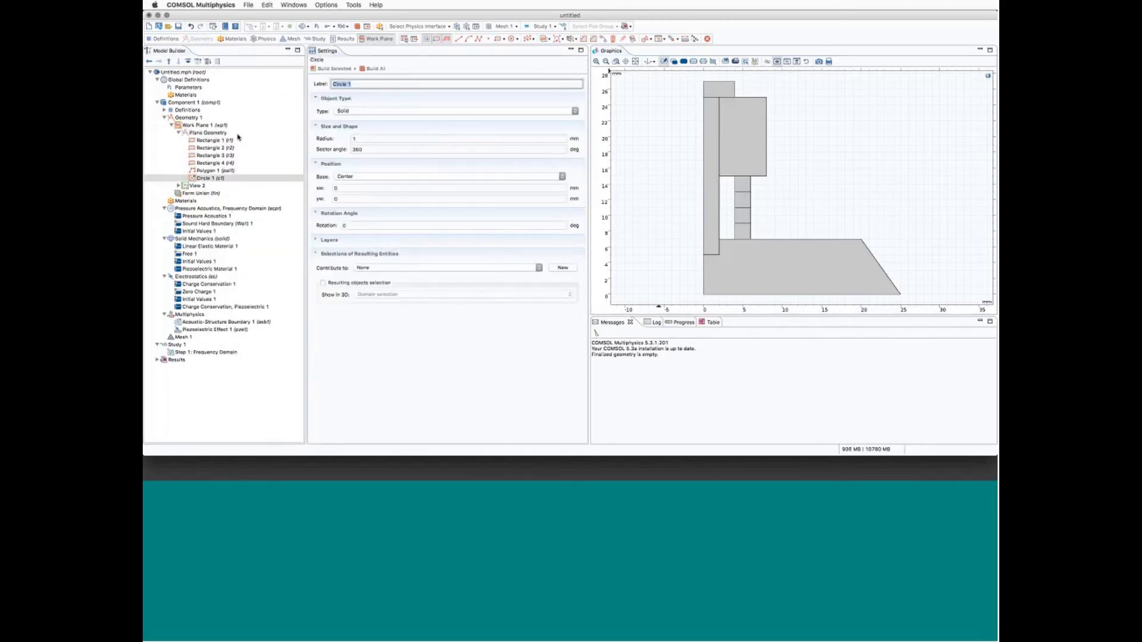
click(379, 139)
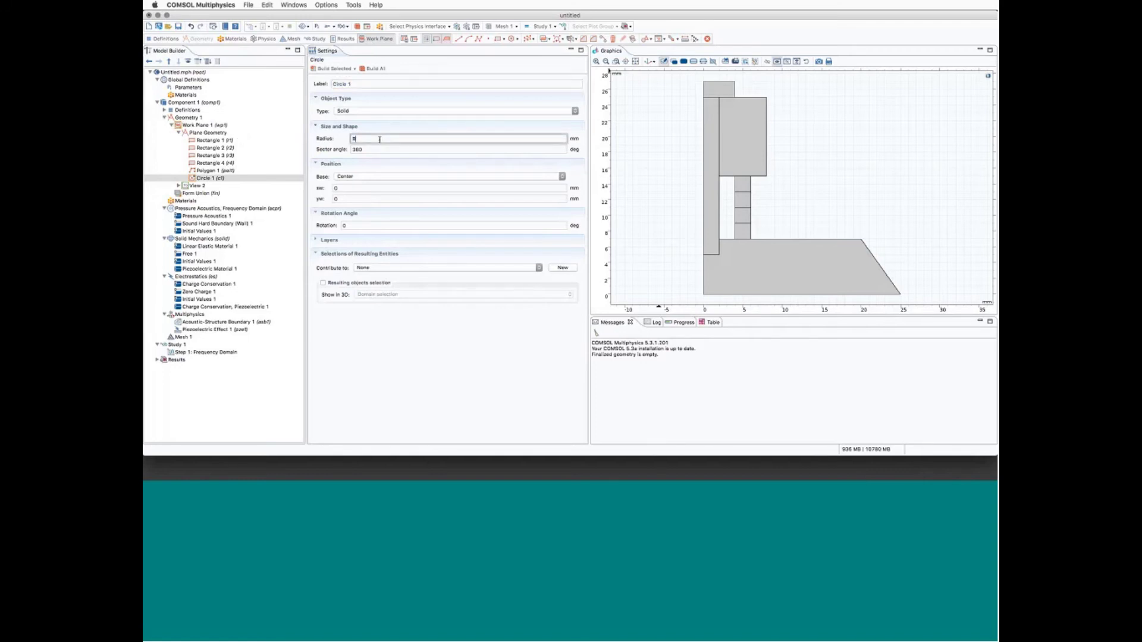
text(Rwater)
text(+Rpm)
click(223, 172)
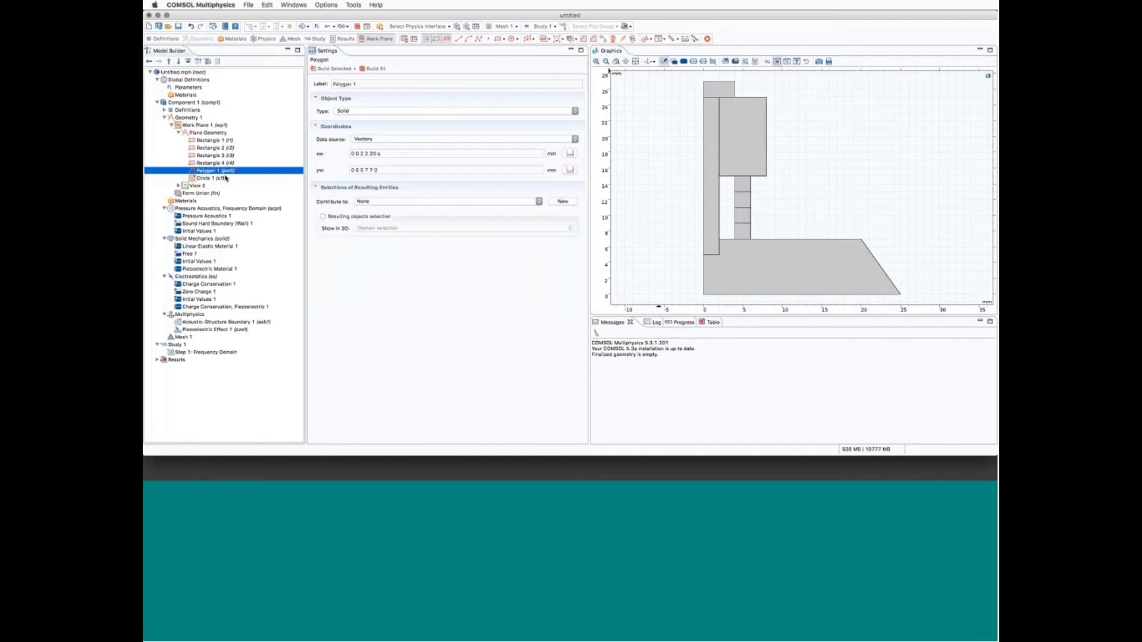
click(187, 88)
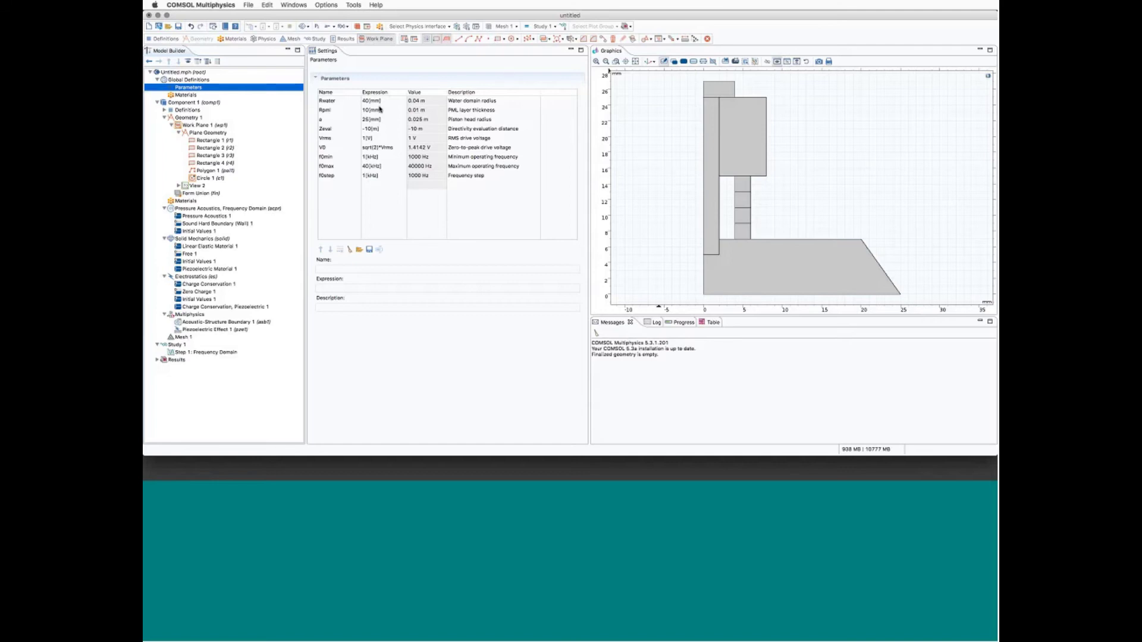
click(204, 179)
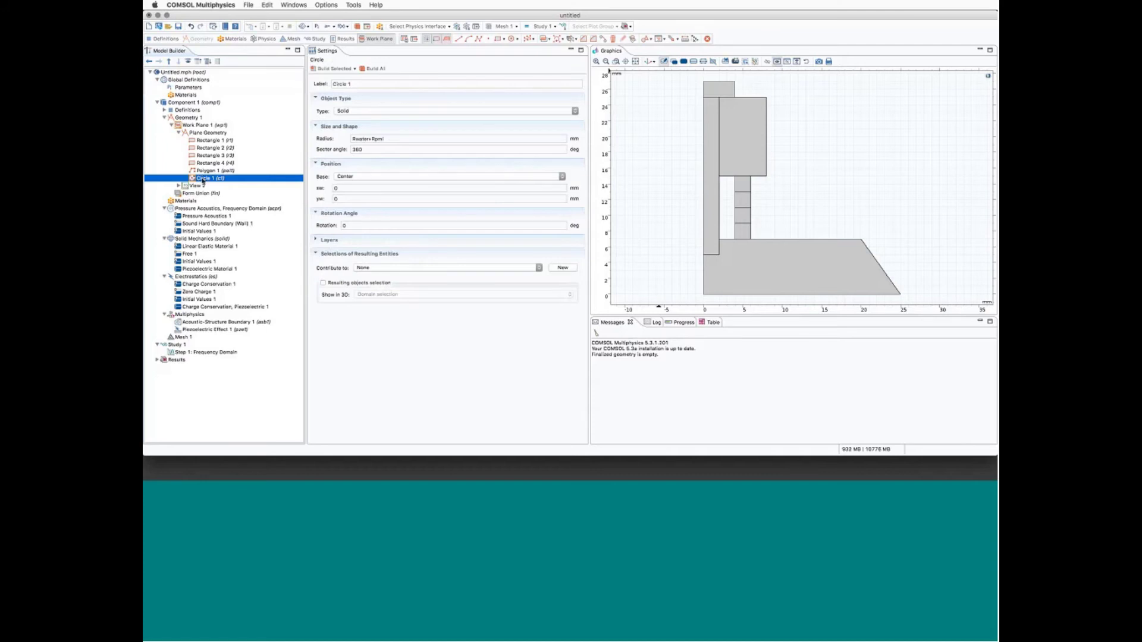
Set the sector angle of Circle 1 to 90 degrees and build it.
double_click(374, 150)
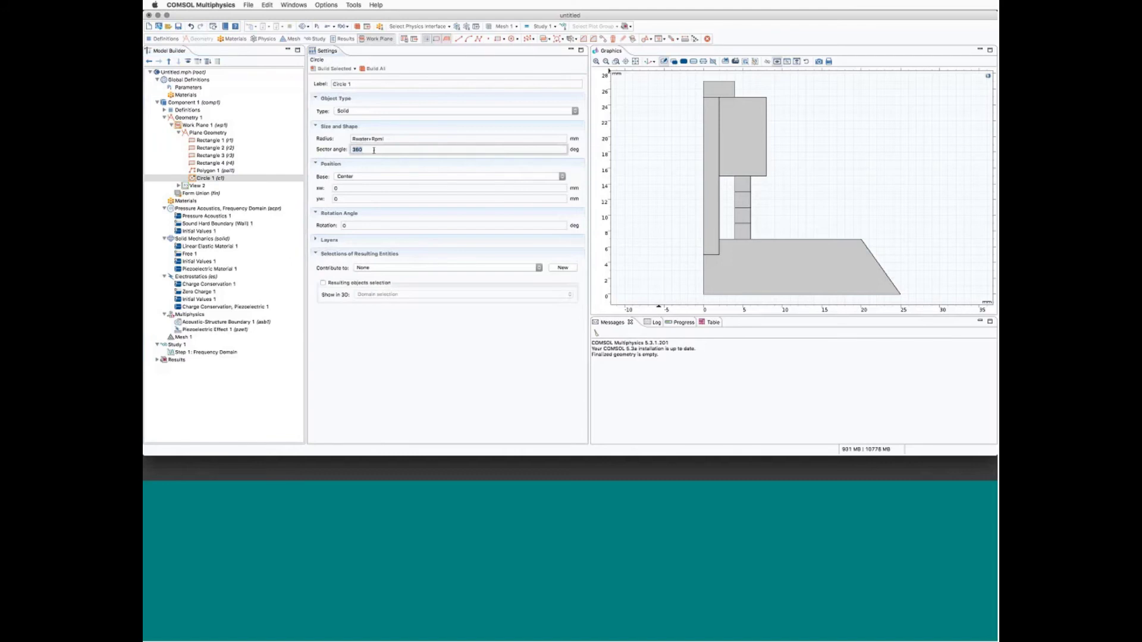
text(90)
click(335, 69)
click(636, 62)
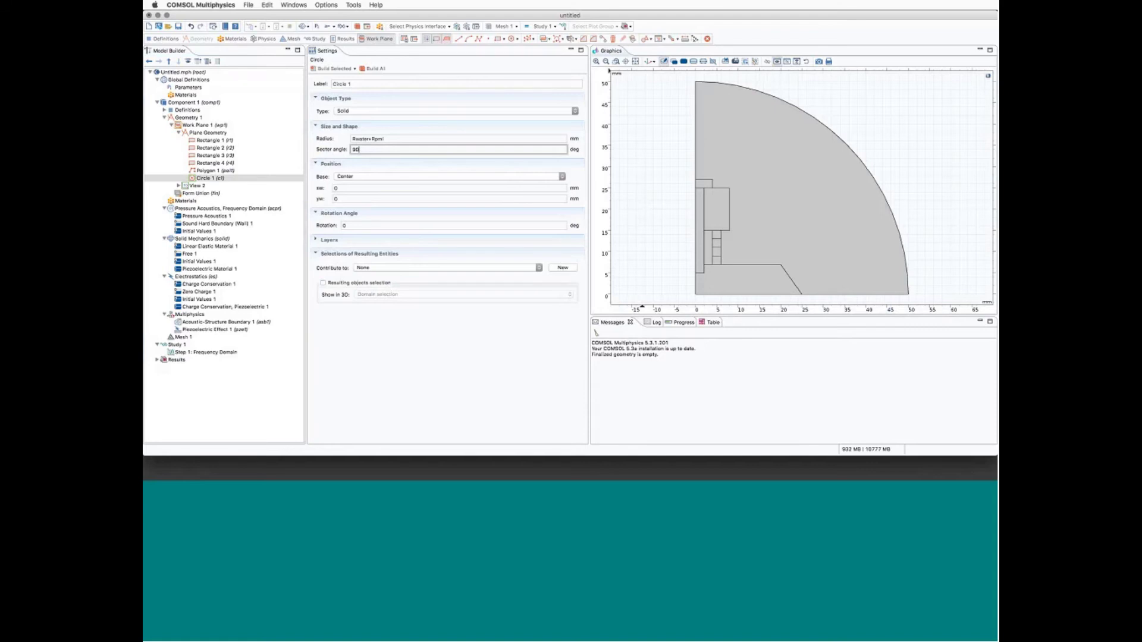
Try building Circle 1 with a sector angle of -90 degrees and restore the angle to 90 degrees.
drag(360, 150, 350, 153)
text(-)
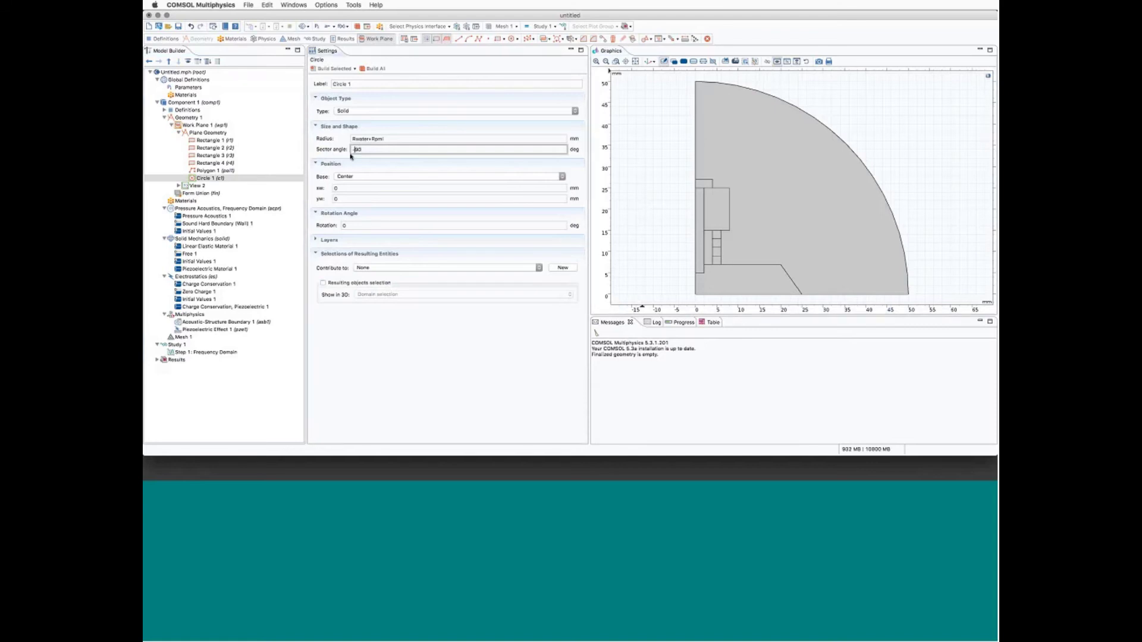
click(373, 68)
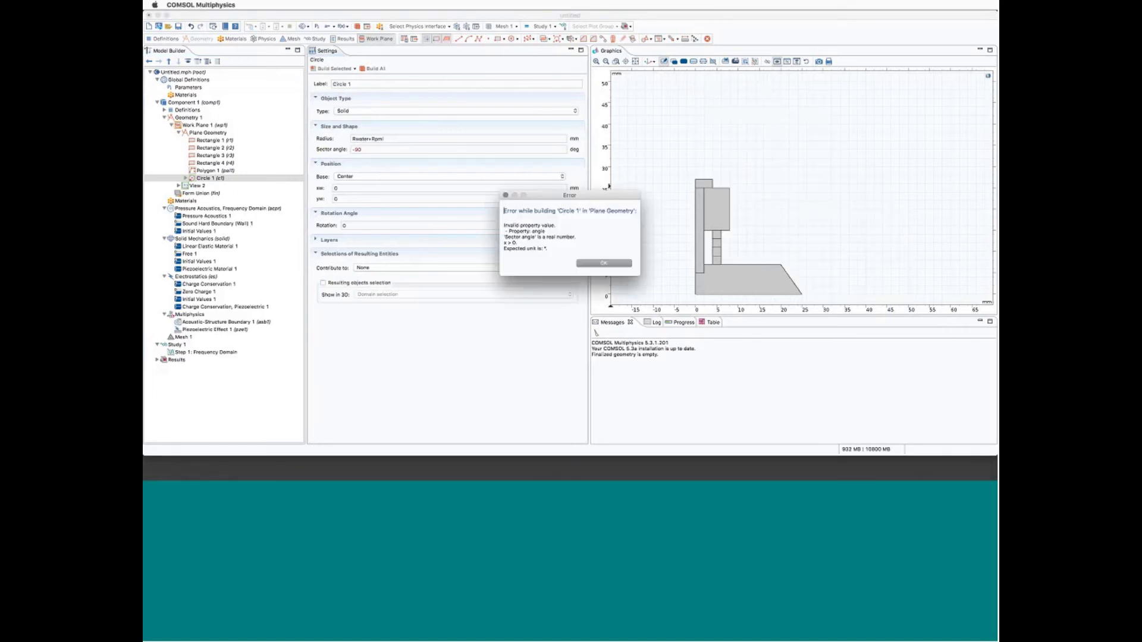
click(607, 263)
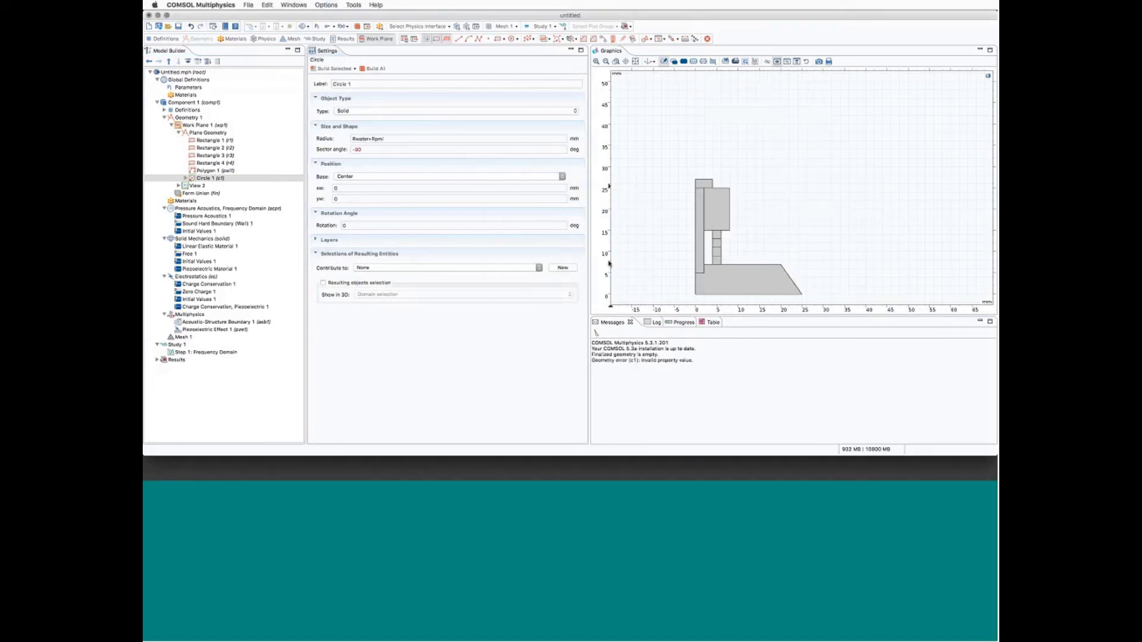
double_click(358, 149)
text(90)
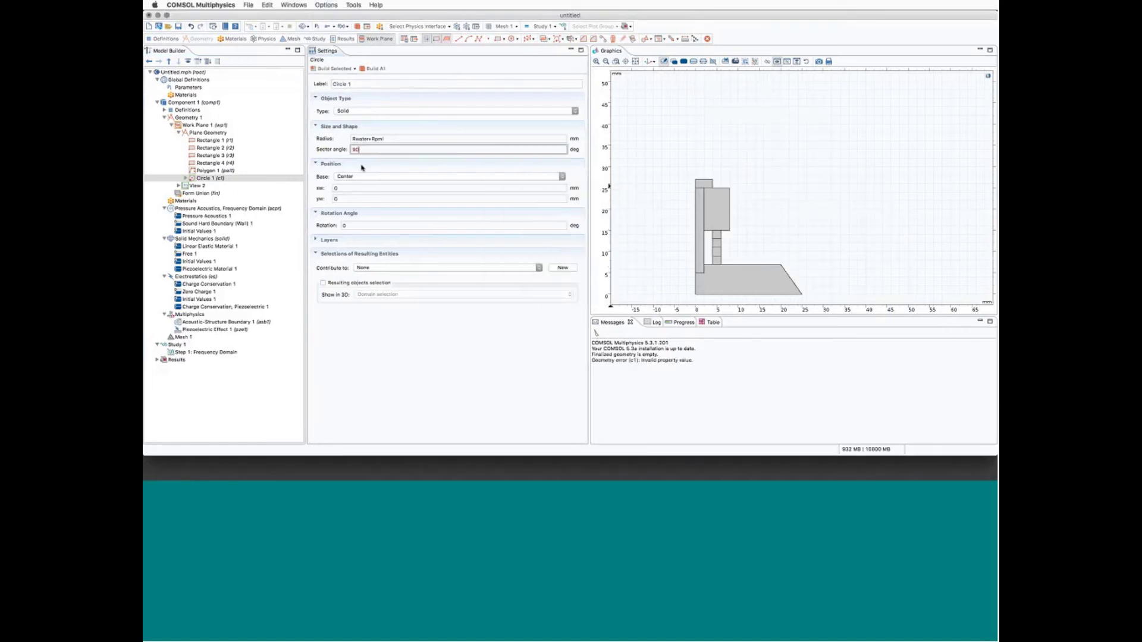
key(Return)
Rotate Circle 1 by -90 degrees and build it so the quarter sector lies below the polygon.
double_click(371, 224)
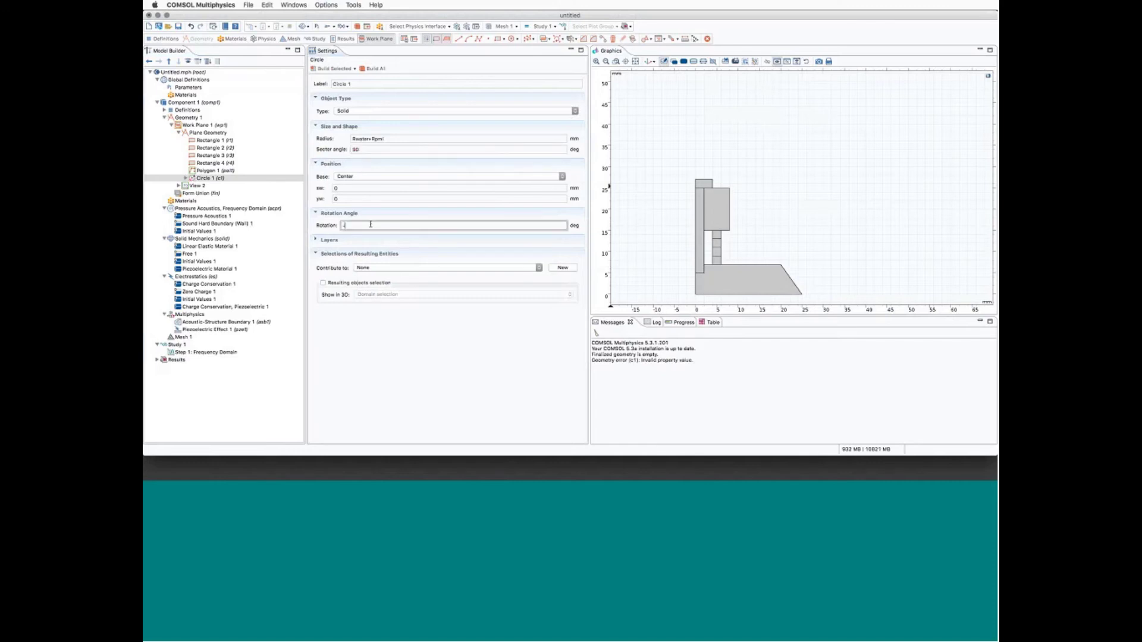
text(-90)
click(333, 69)
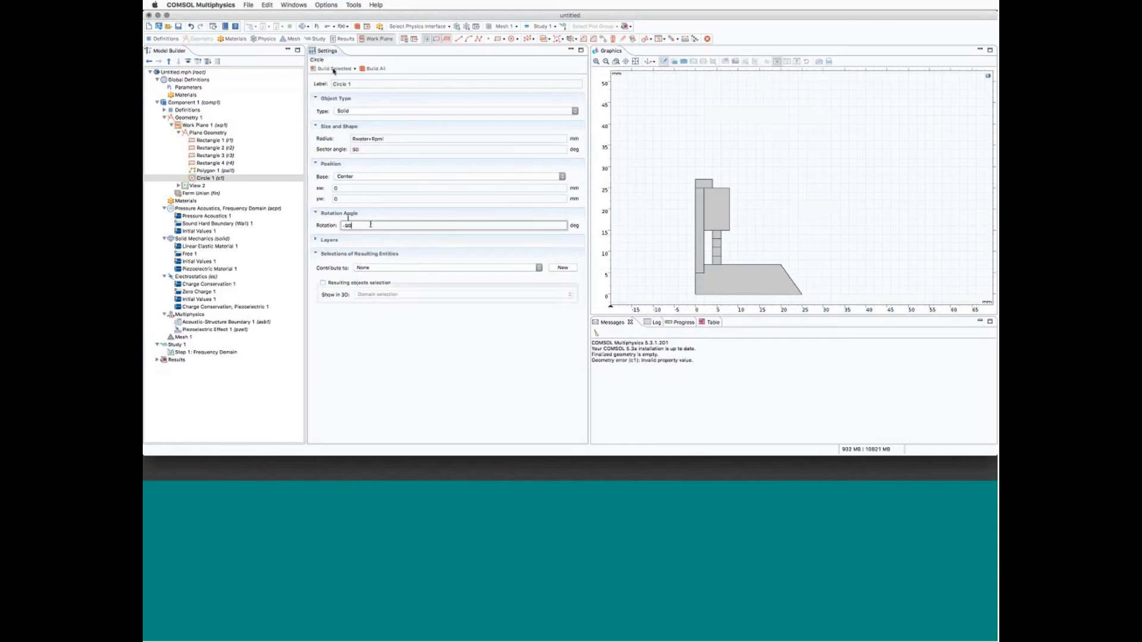
click(635, 61)
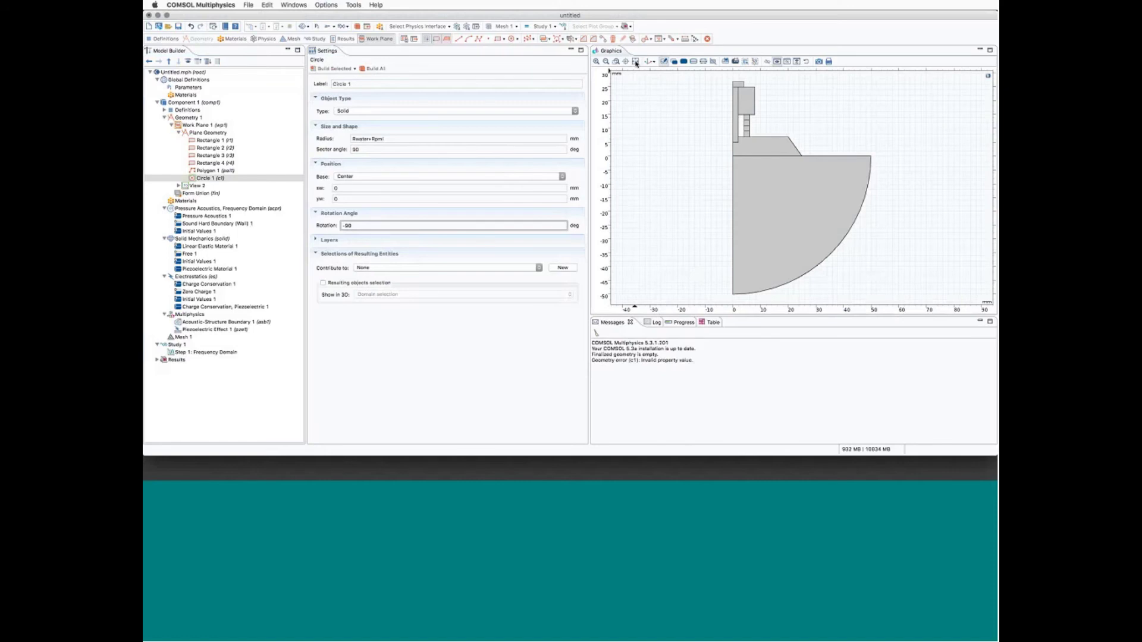
Give Circle 1 an outer layer with thickness Rpml and build it.
click(329, 240)
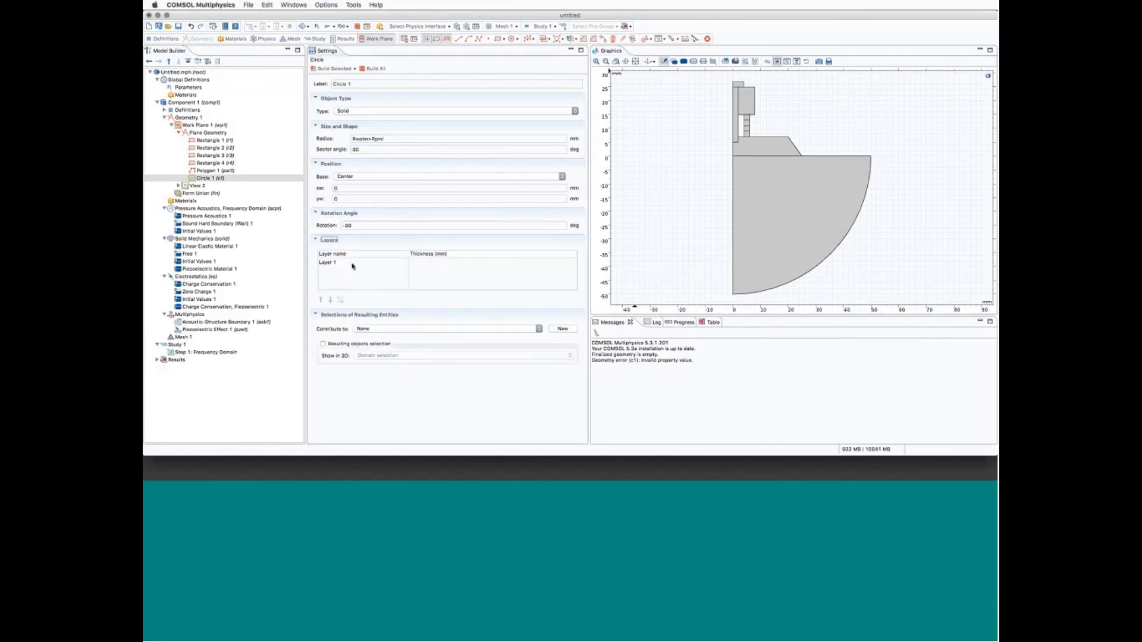
click(415, 263)
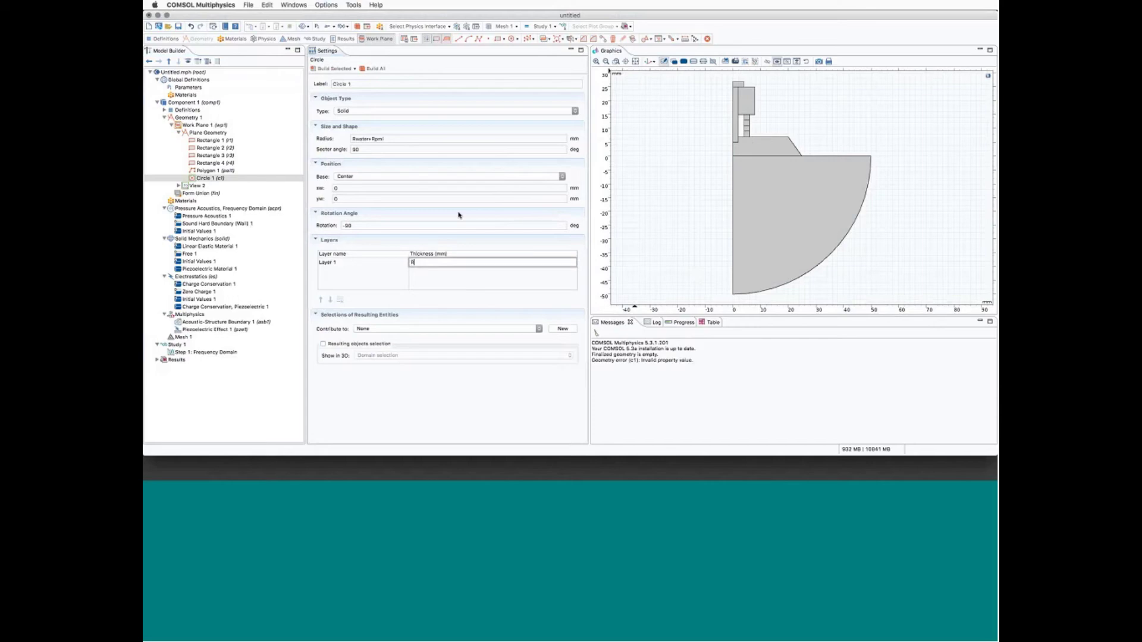
text(Rpml)
key(Return)
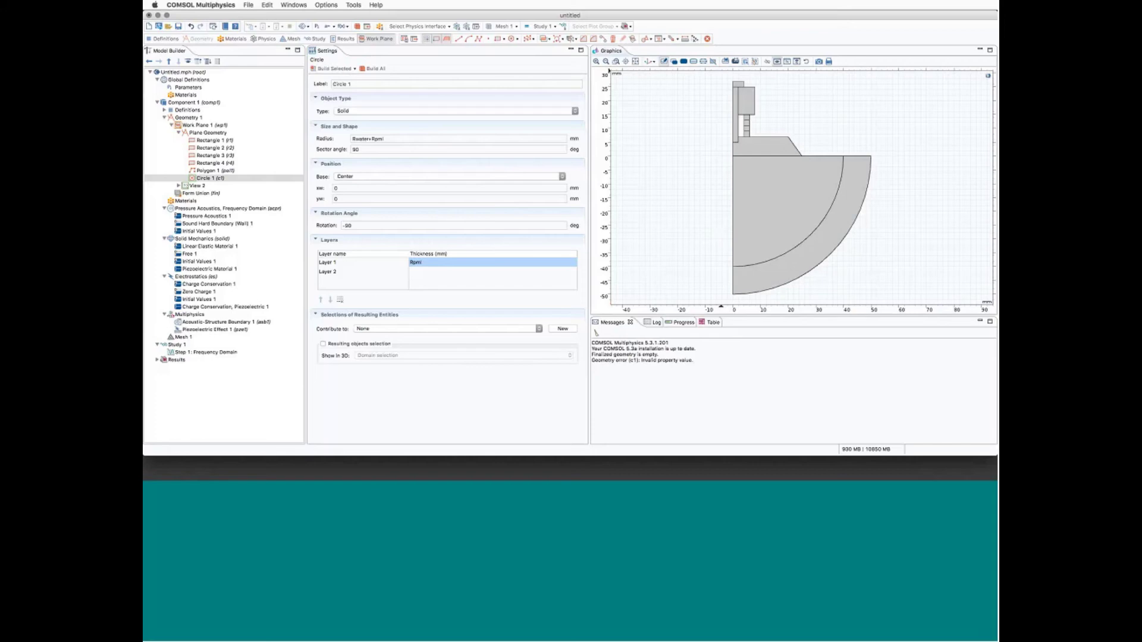
Build all of Geometry 1 and inspect the complete cross-section in the 3D view.
click(178, 133)
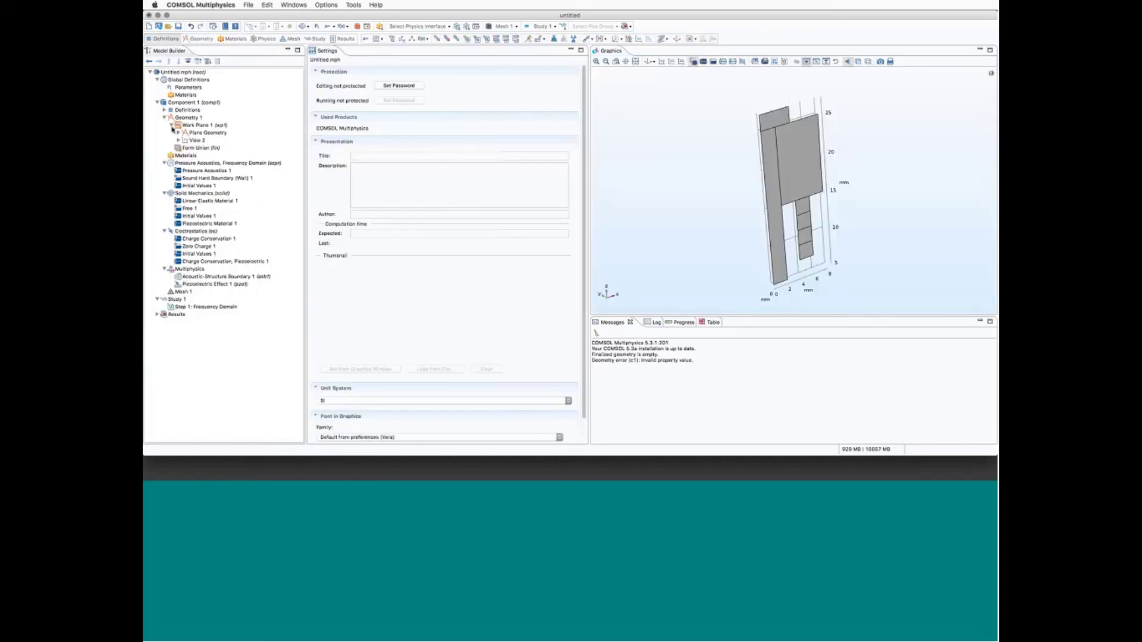
click(171, 125)
click(187, 118)
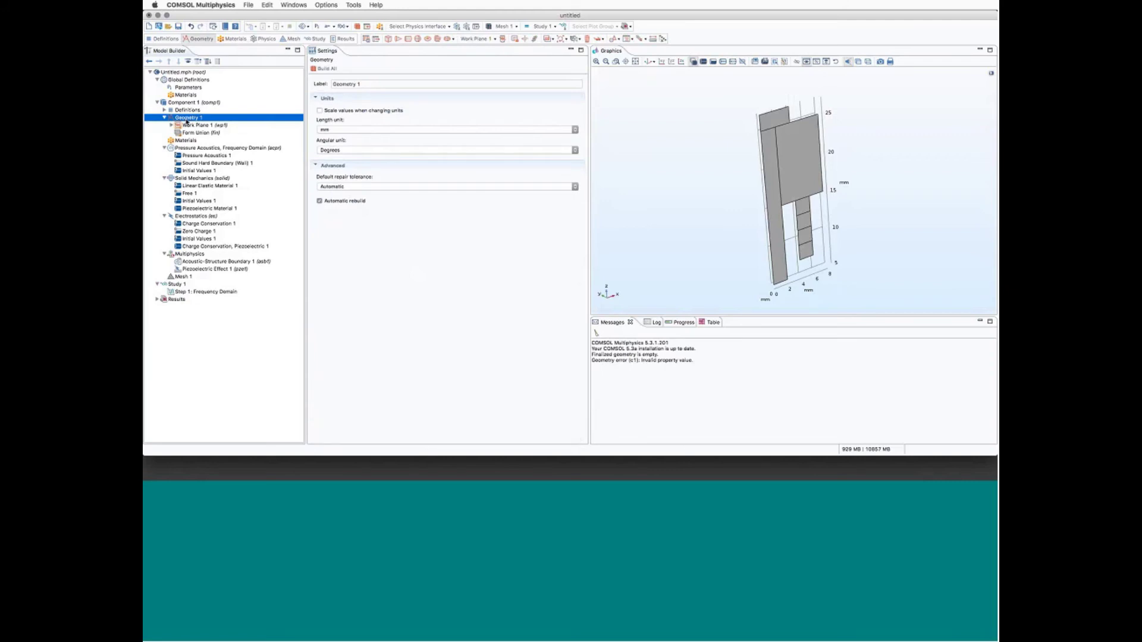
right_click(186, 120)
click(183, 121)
click(327, 69)
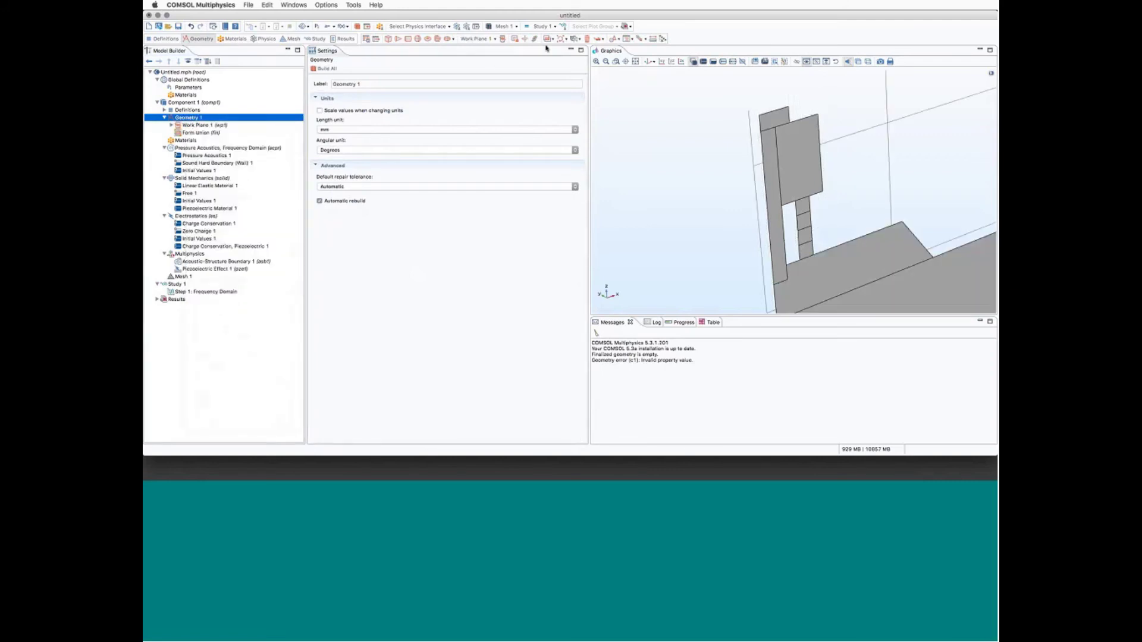
click(635, 62)
click(637, 61)
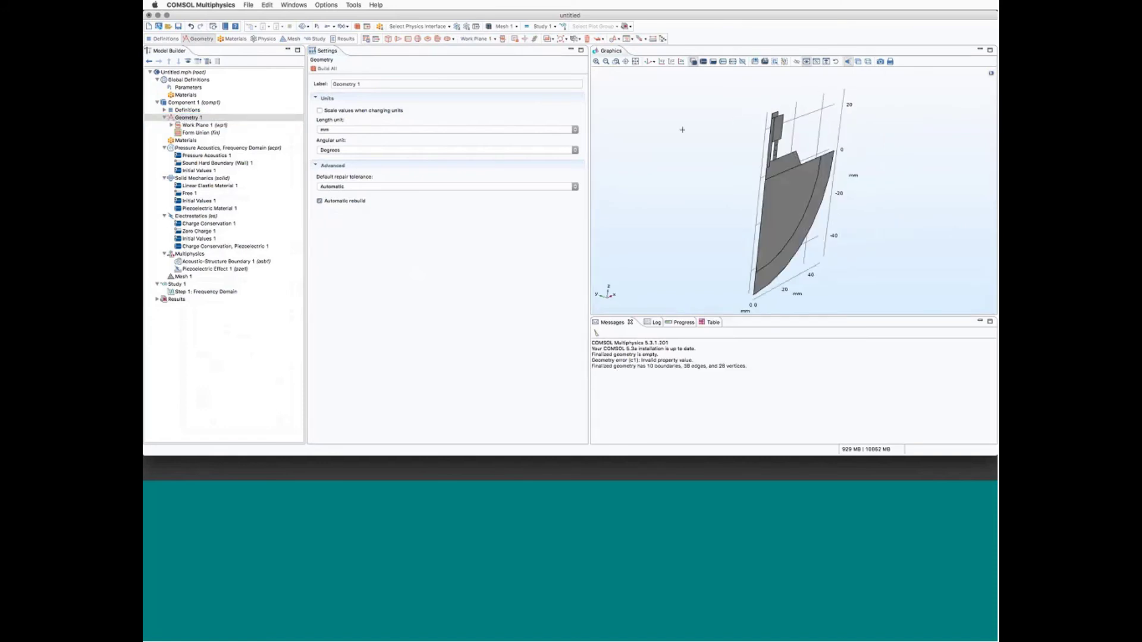
drag(675, 107, 437, 117)
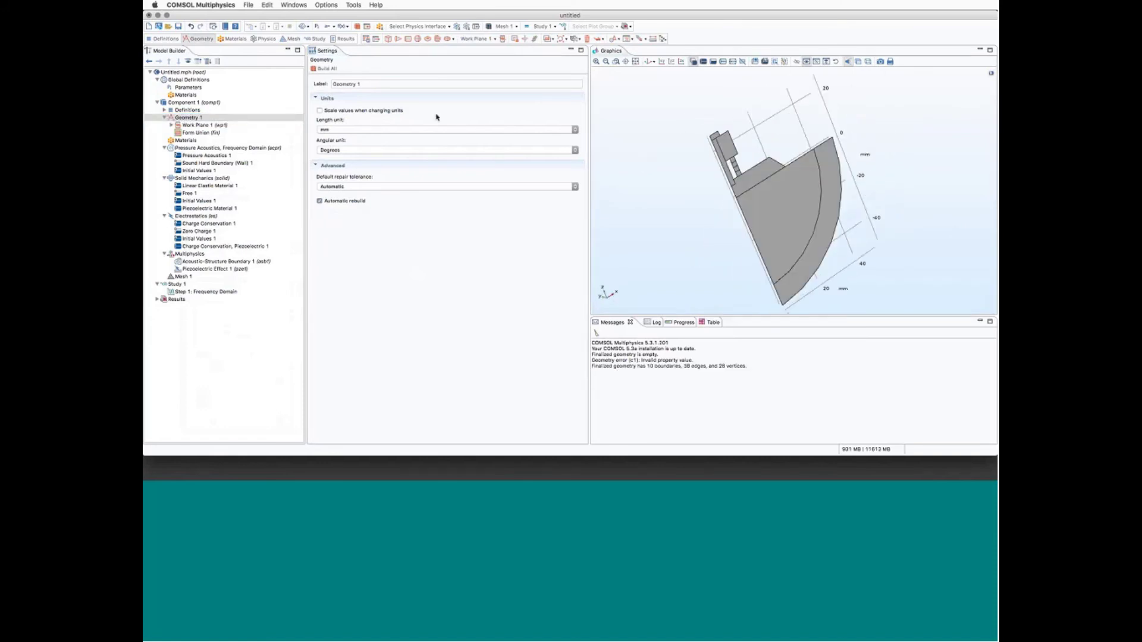
Revolve Work Plane 1 through a full revolution about the axis through the origin with direction xw 0, yw 1, and build it.
right_click(185, 118)
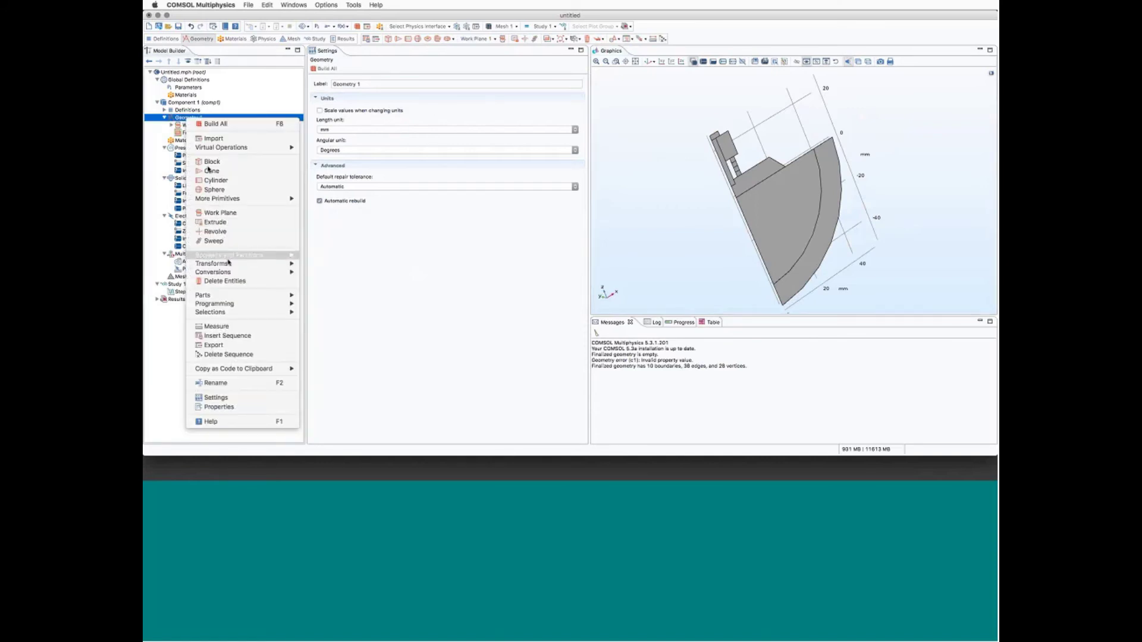
mouse_move(231, 265)
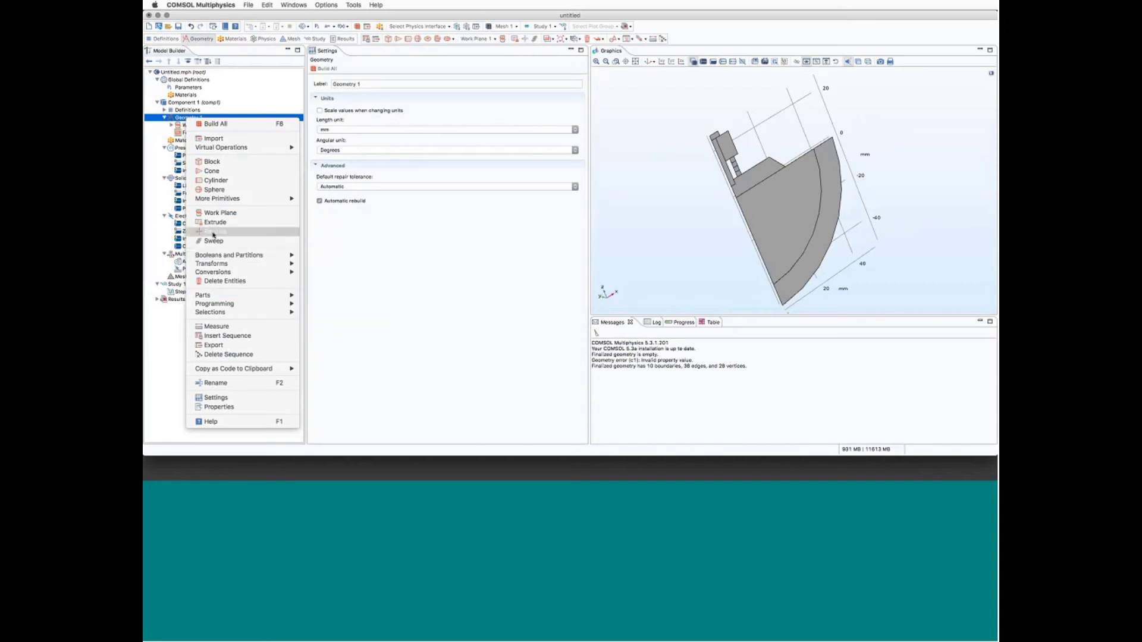
click(214, 232)
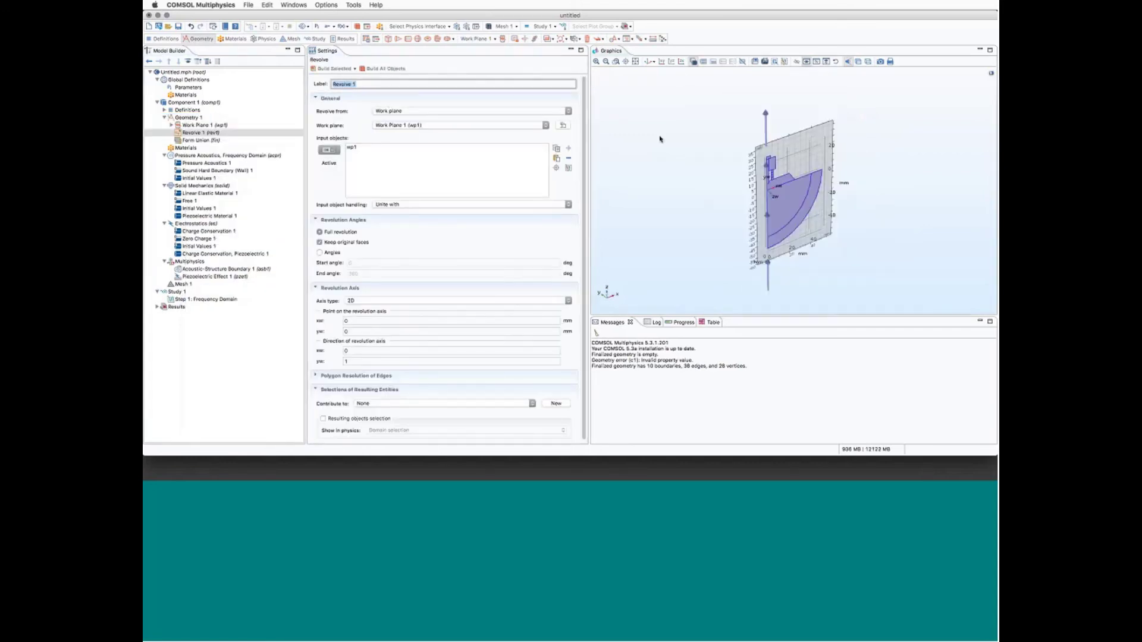
click(359, 148)
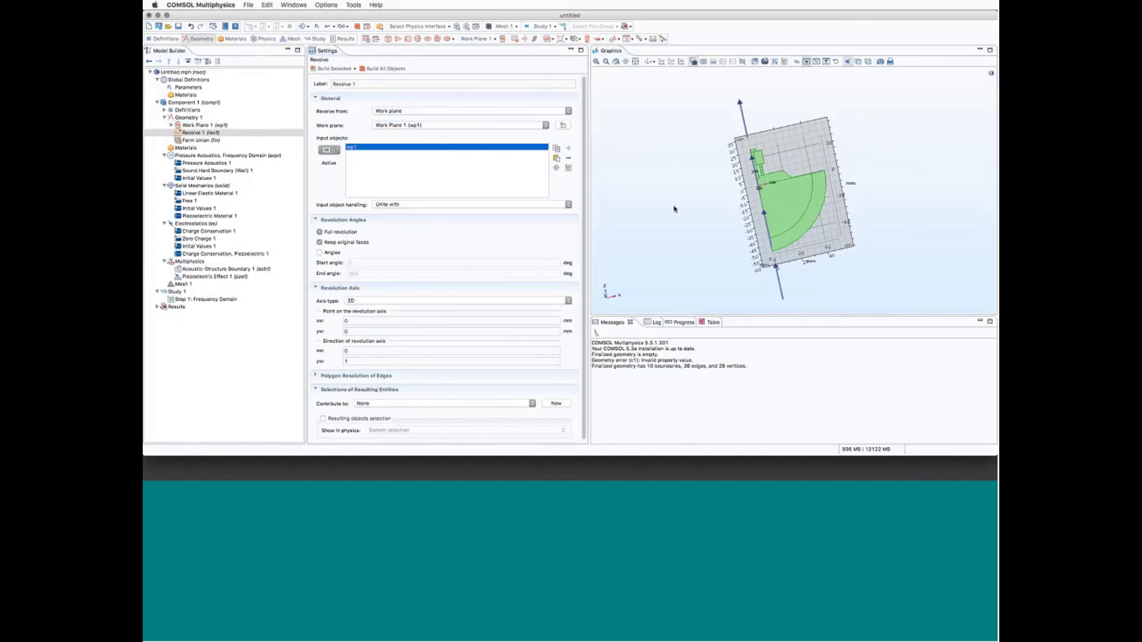
mouse_move(675, 209)
mouse_down()
mouse_move(703, 196)
mouse_move(694, 193)
mouse_move(696, 218)
mouse_up()
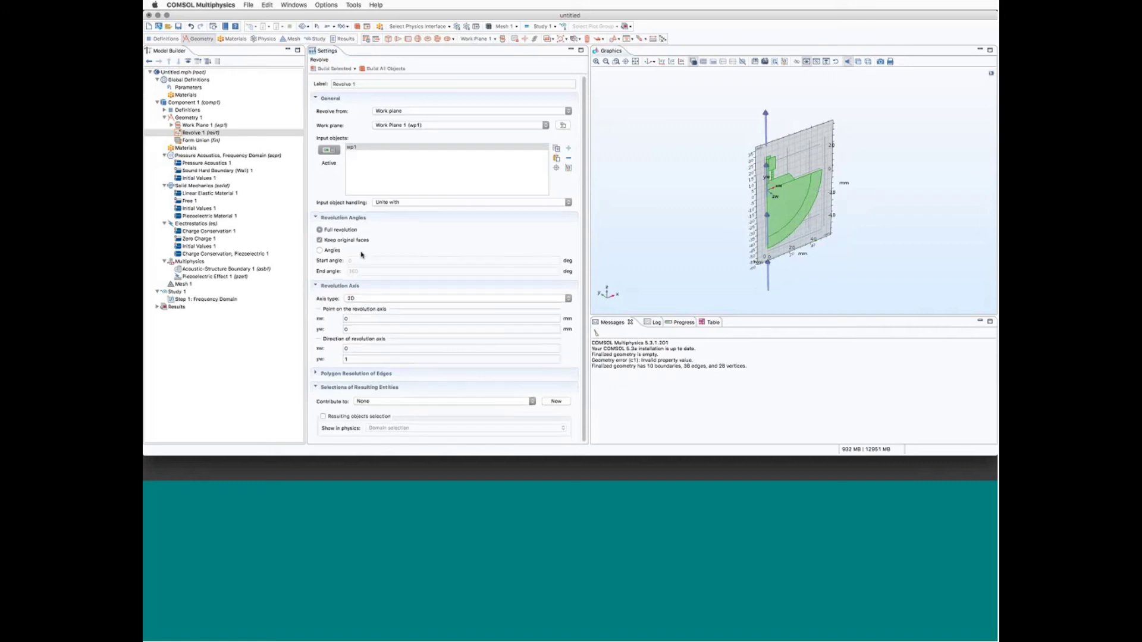
scroll(357, 252, down, 1)
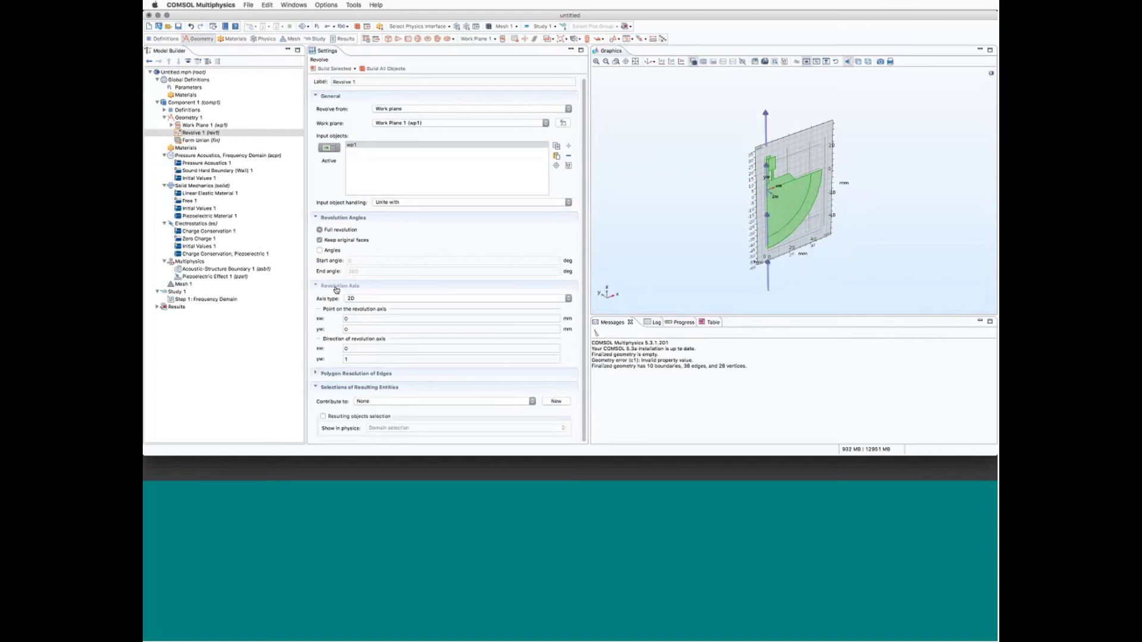
click(348, 348)
click(350, 359)
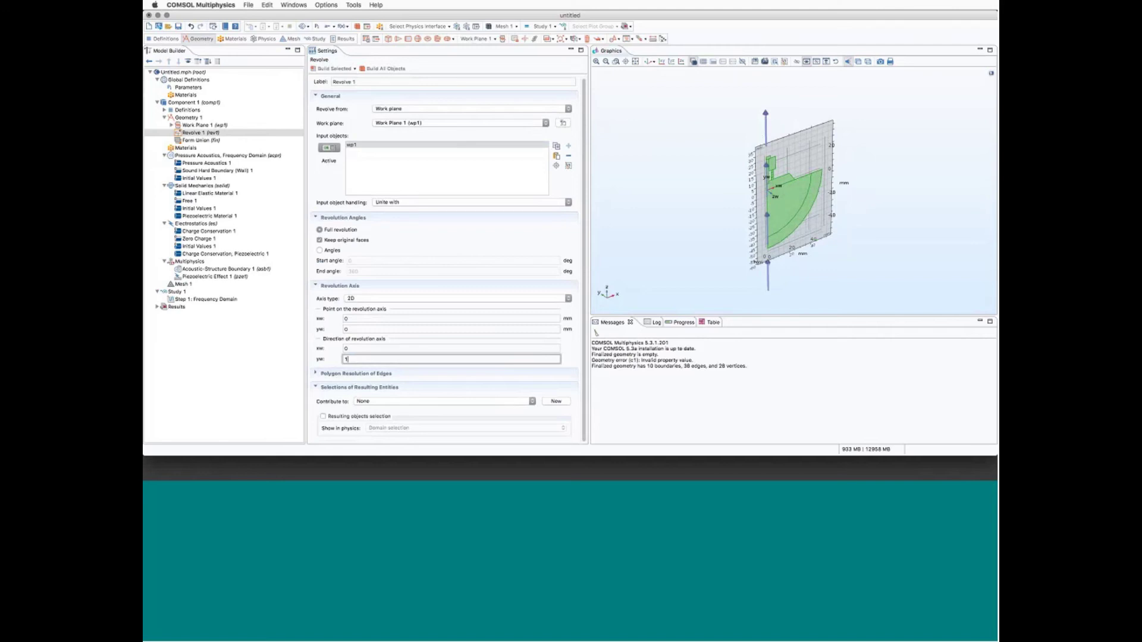
click(326, 69)
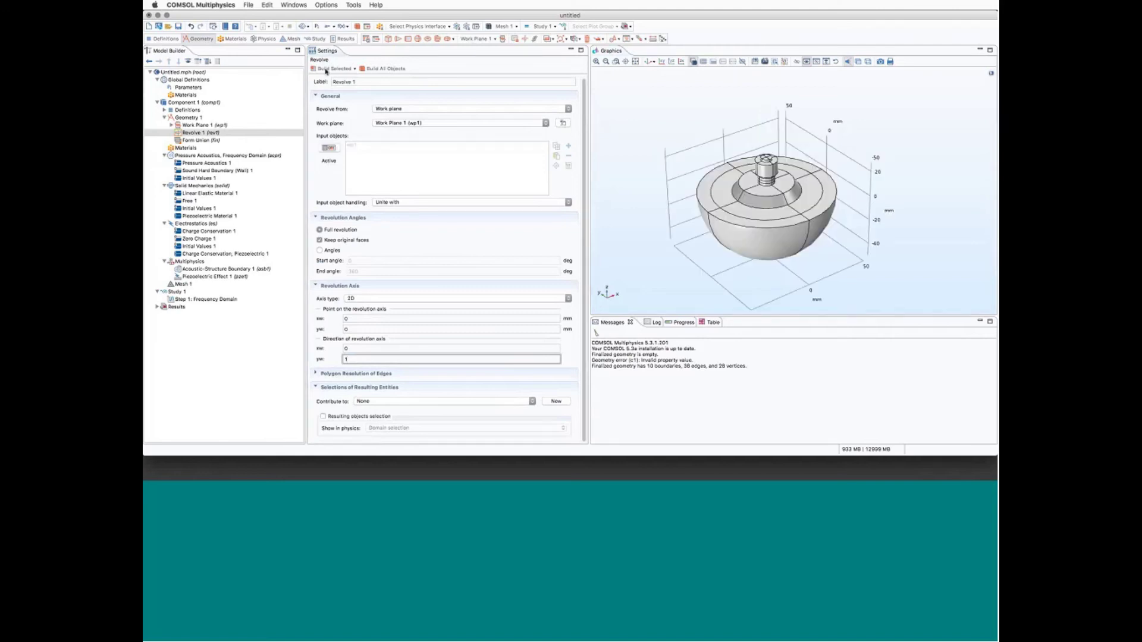
Inspect the revolved transducer and hemispherical water domain from different viewing angles.
drag(684, 250, 697, 132)
click(648, 62)
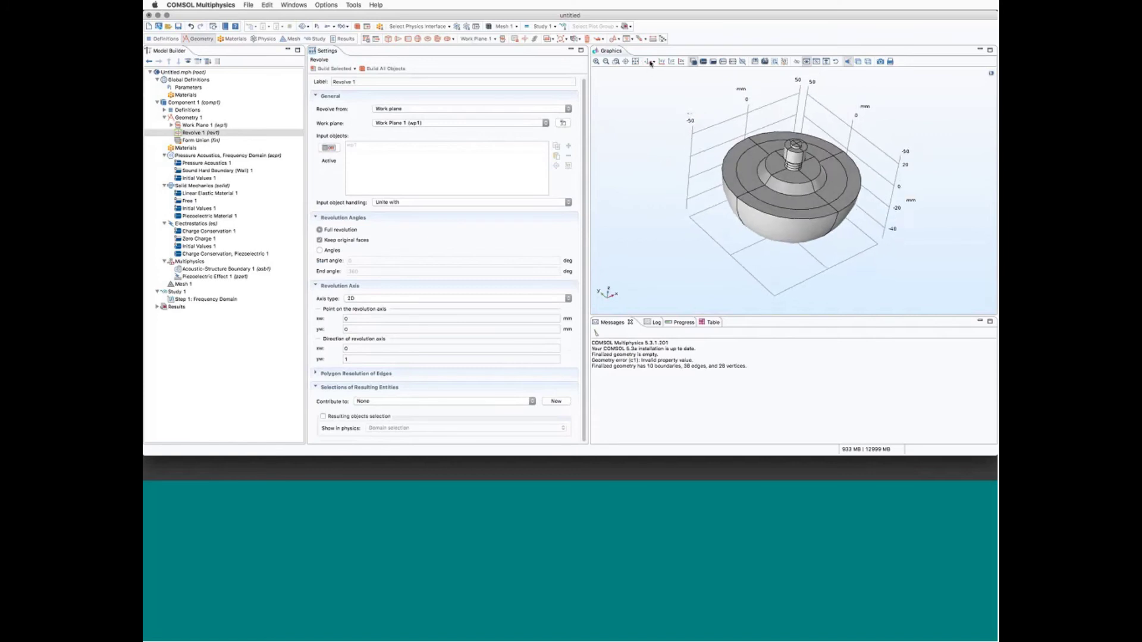
mouse_move(677, 189)
mouse_down()
mouse_move(668, 166)
mouse_move(682, 192)
mouse_up()
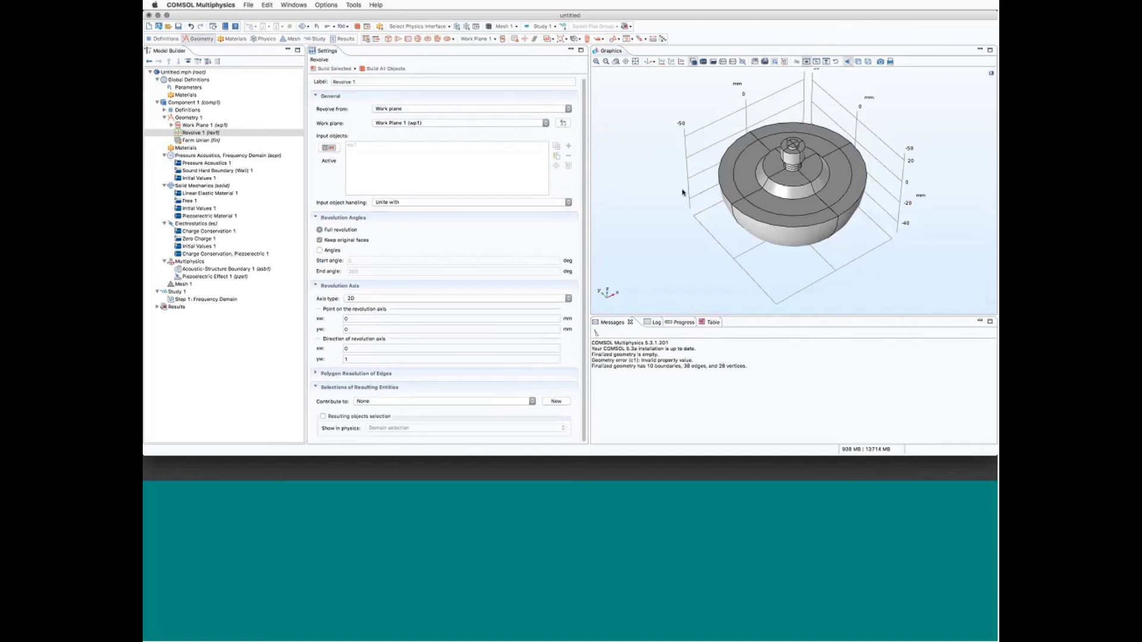
drag(632, 115, 632, 107)
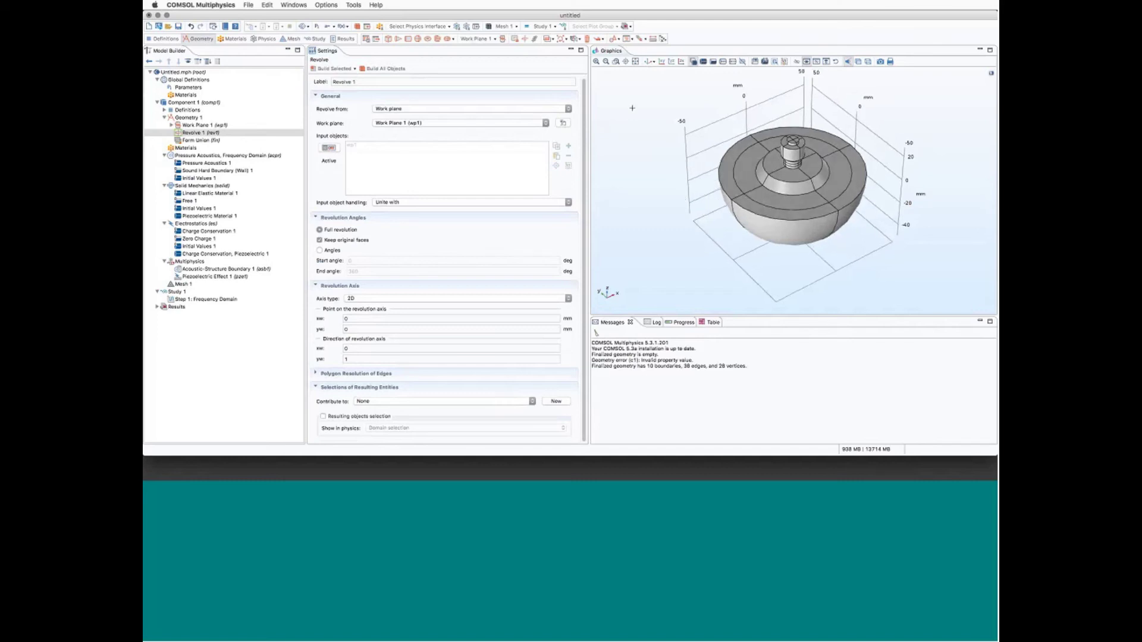
click(171, 125)
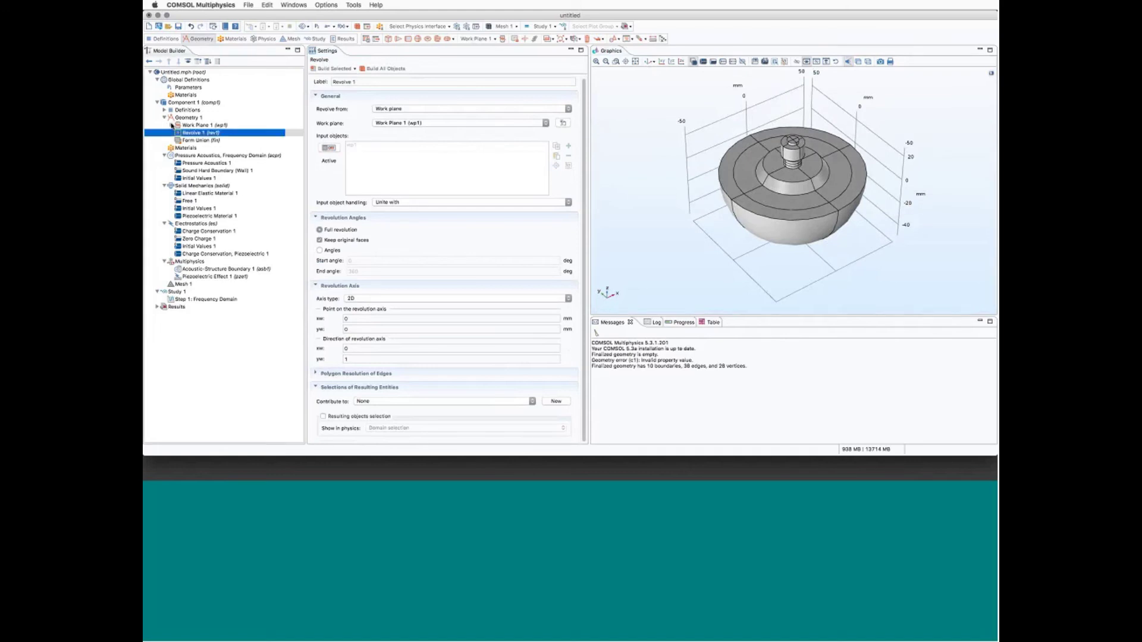
Set the water domain radius parameter Rwater to 60 mm, rebuild Geometry 1 and view the enlarged domain.
click(178, 132)
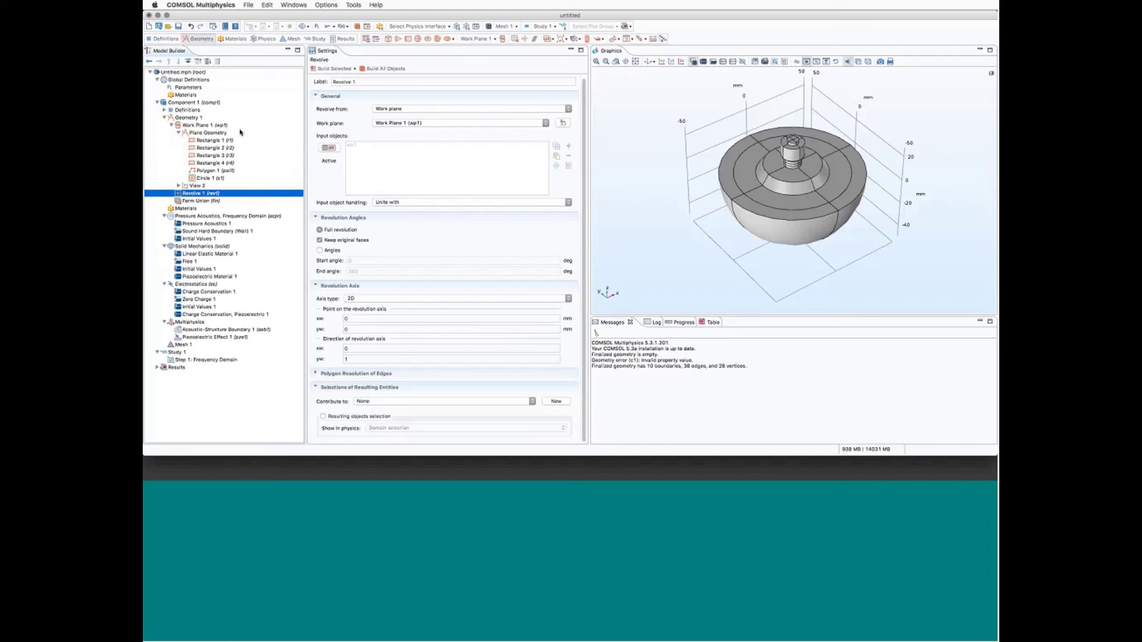
click(187, 87)
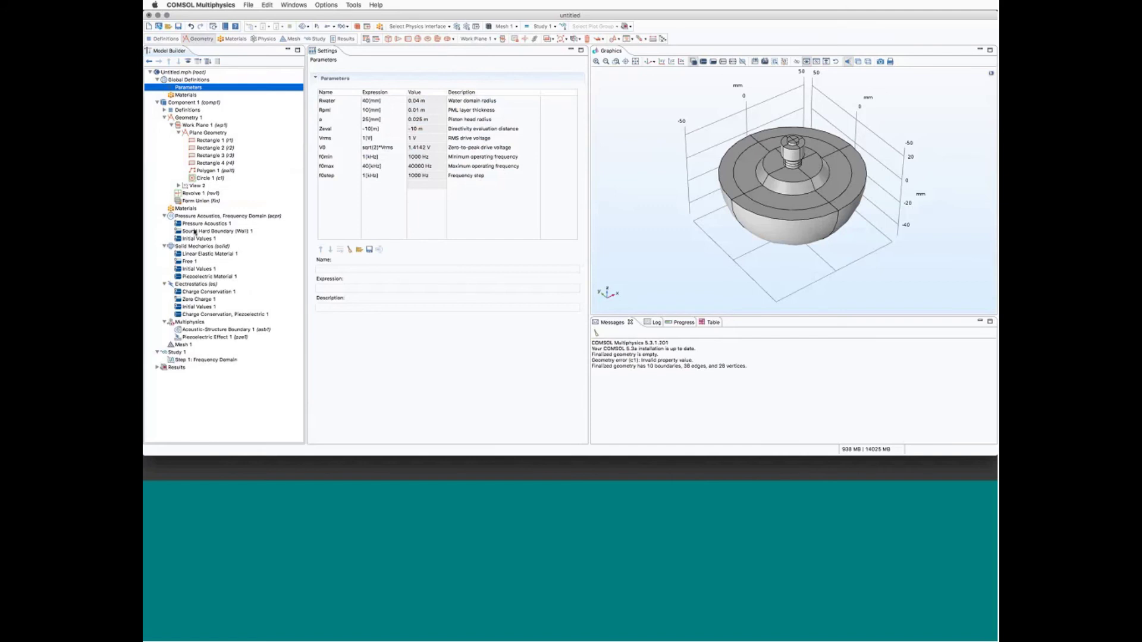
click(369, 101)
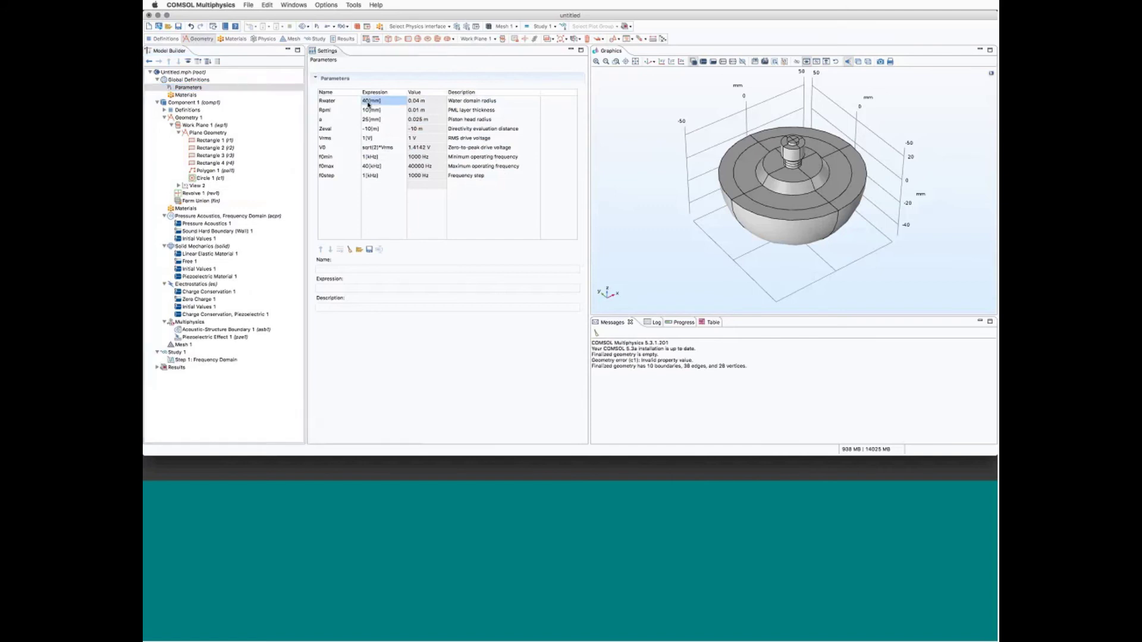
double_click(368, 102)
key(BackSpace)
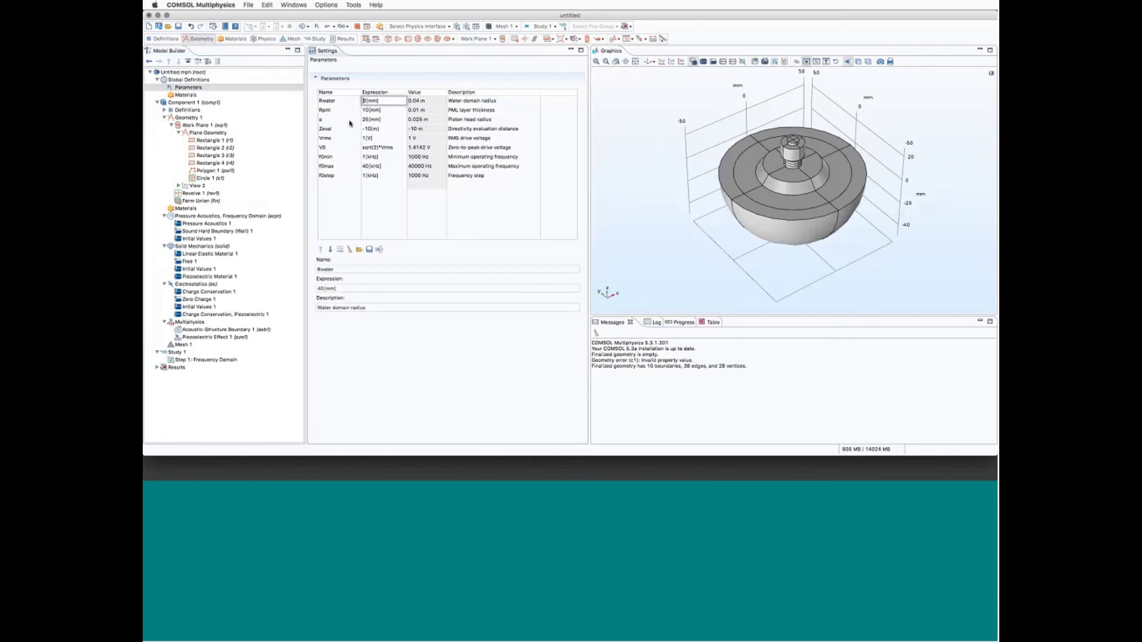
text(80)
key(Return)
click(184, 117)
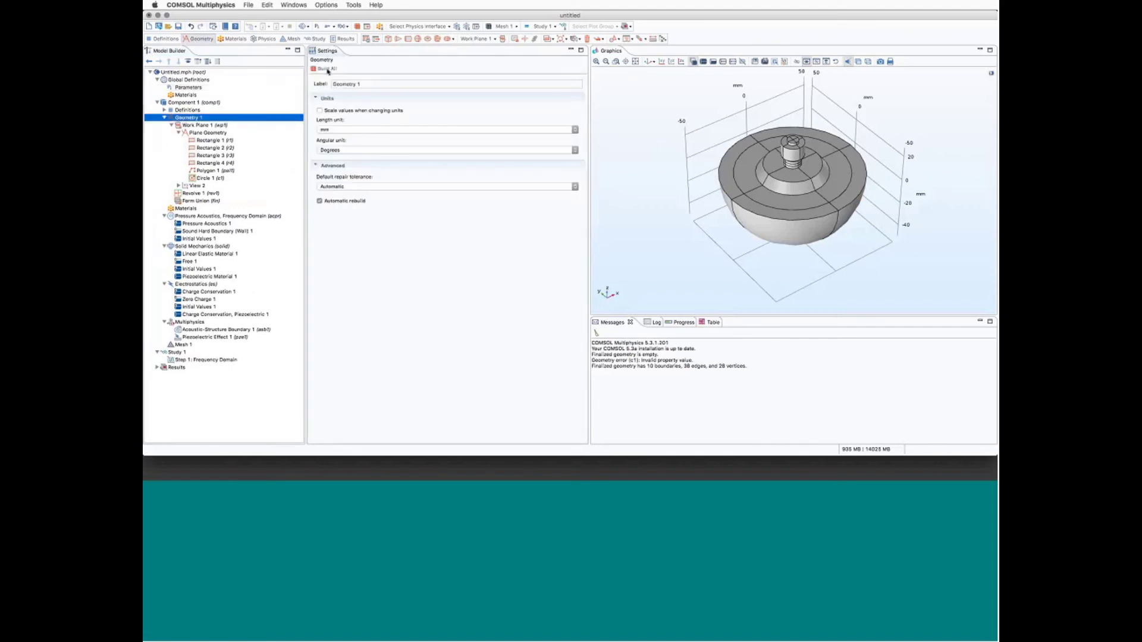
click(327, 69)
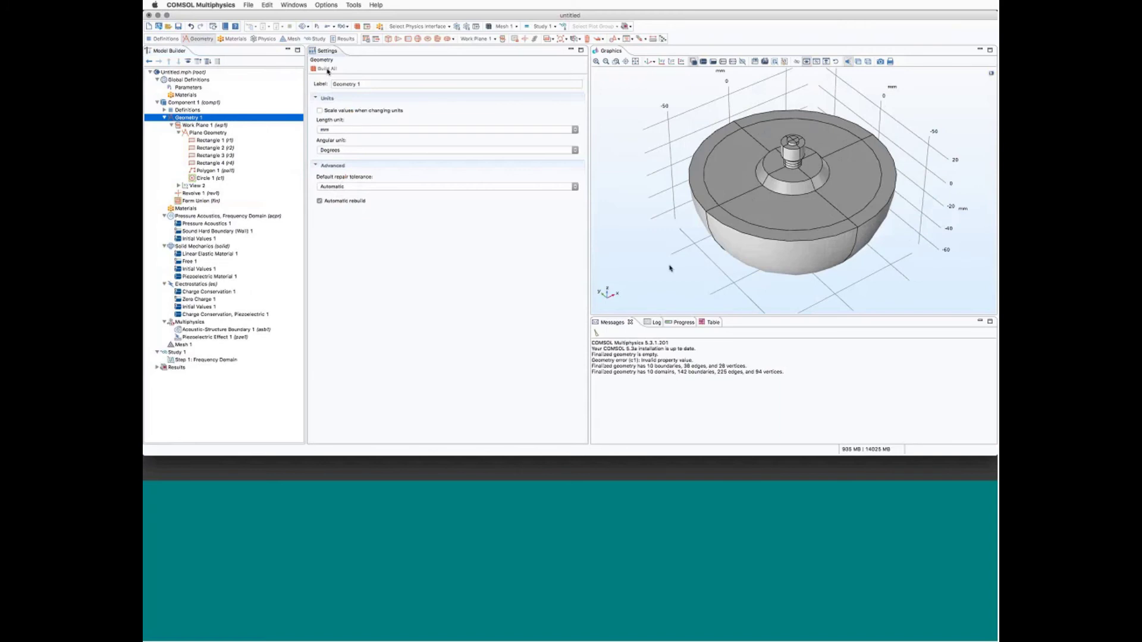
drag(667, 249, 683, 277)
click(636, 61)
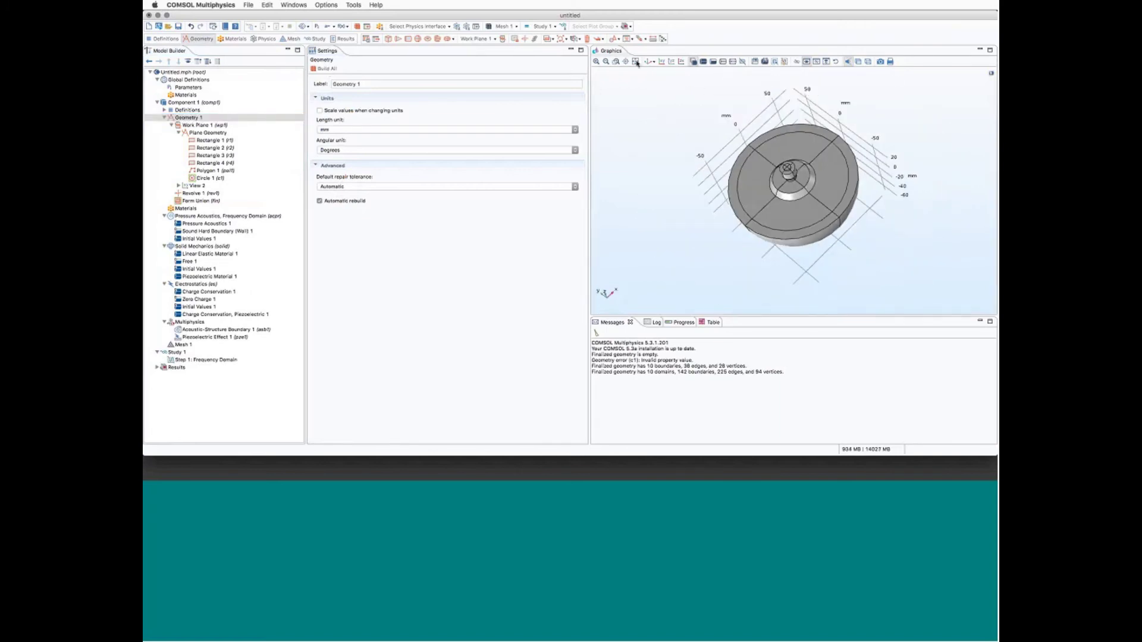
click(636, 61)
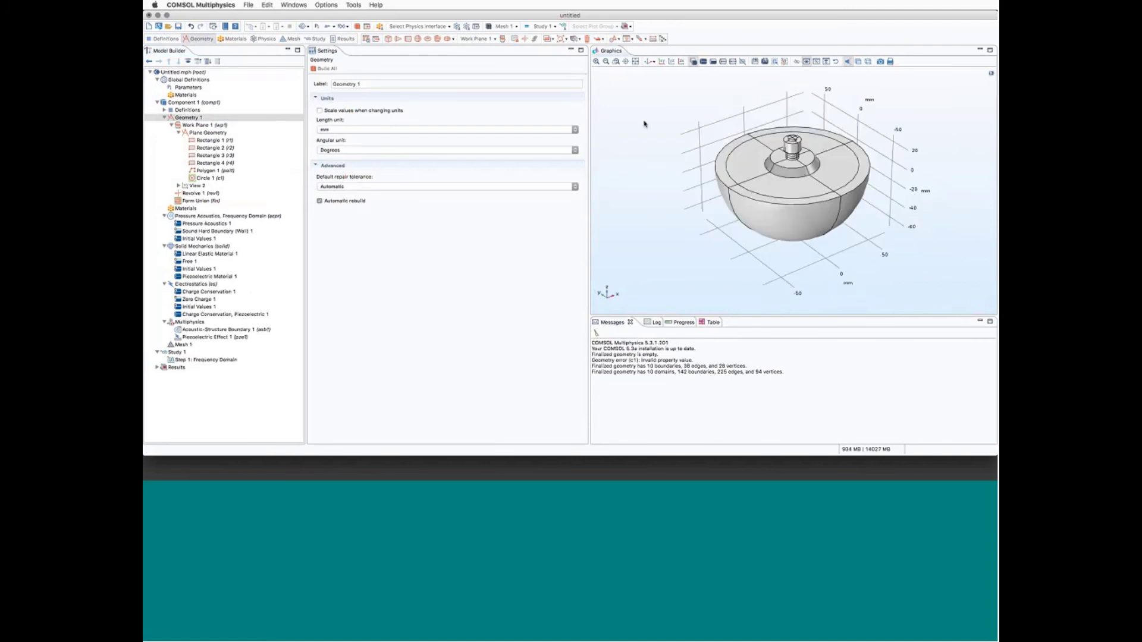
Set the piston head radius parameter a to 30 mm, rebuild Geometry 1 and inspect the transducer from different angles.
click(188, 87)
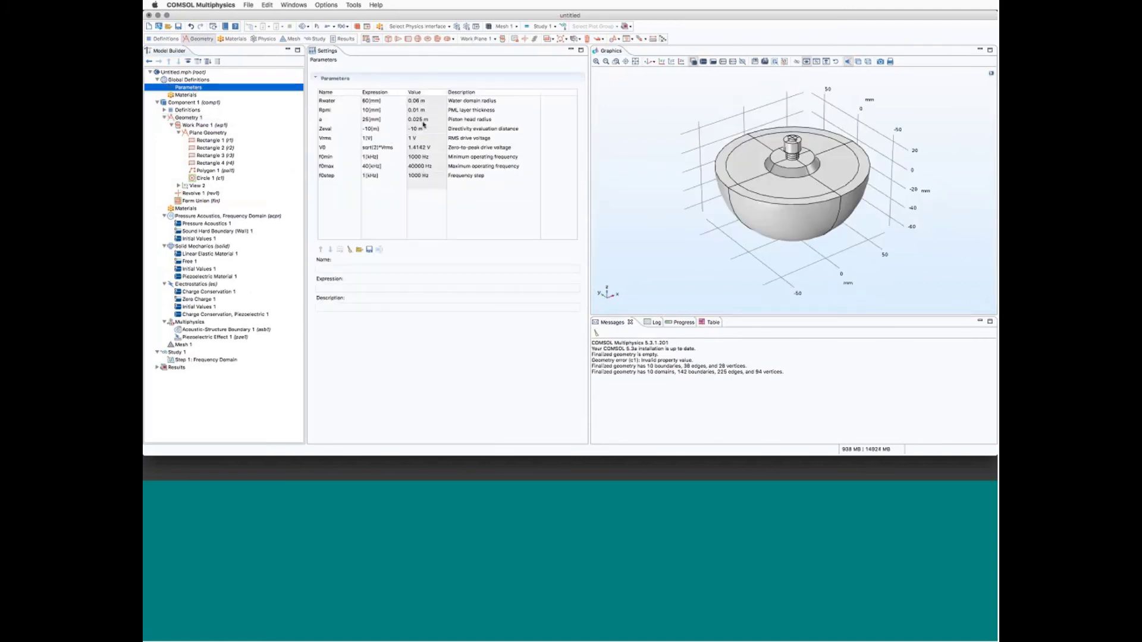
click(370, 119)
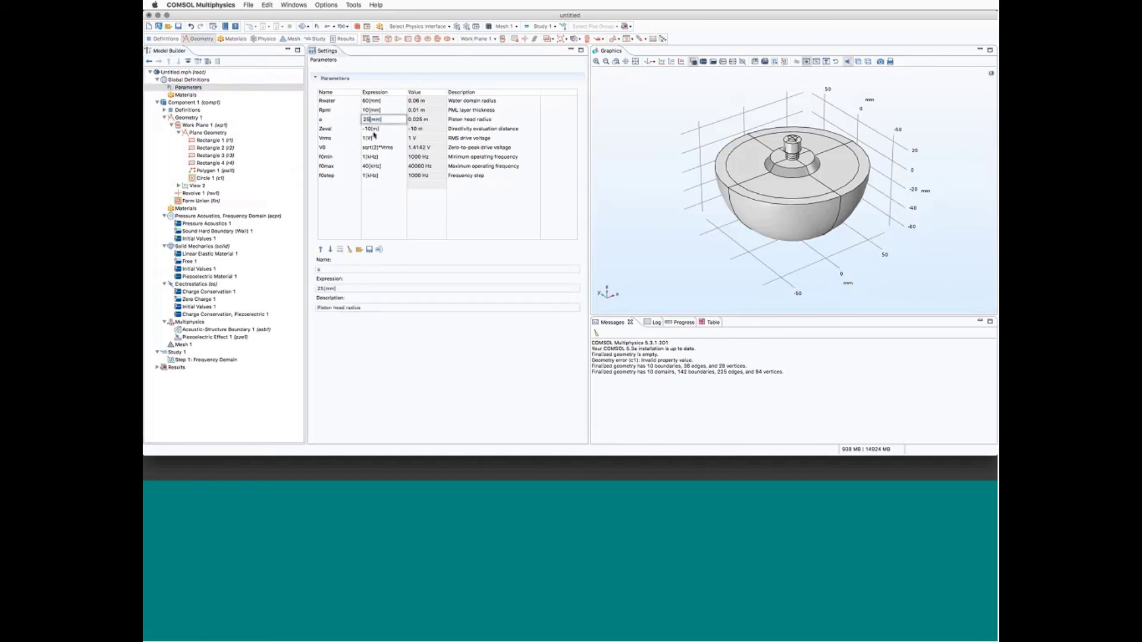
key(BackSpace)
key(BackSpace)
text(30)
click(323, 69)
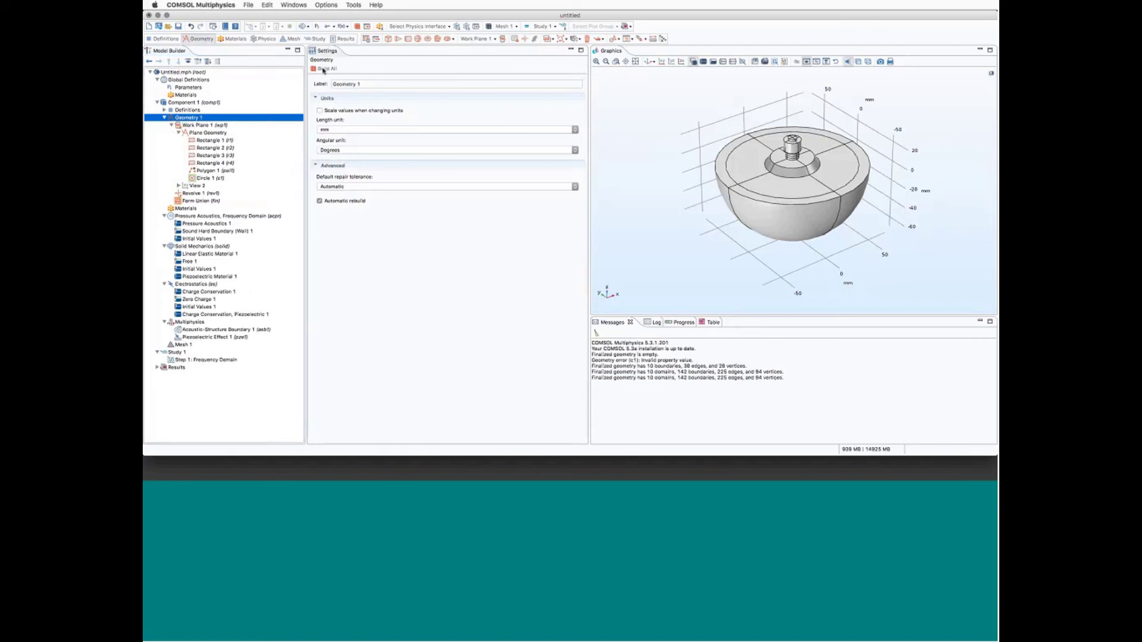
drag(738, 216, 713, 222)
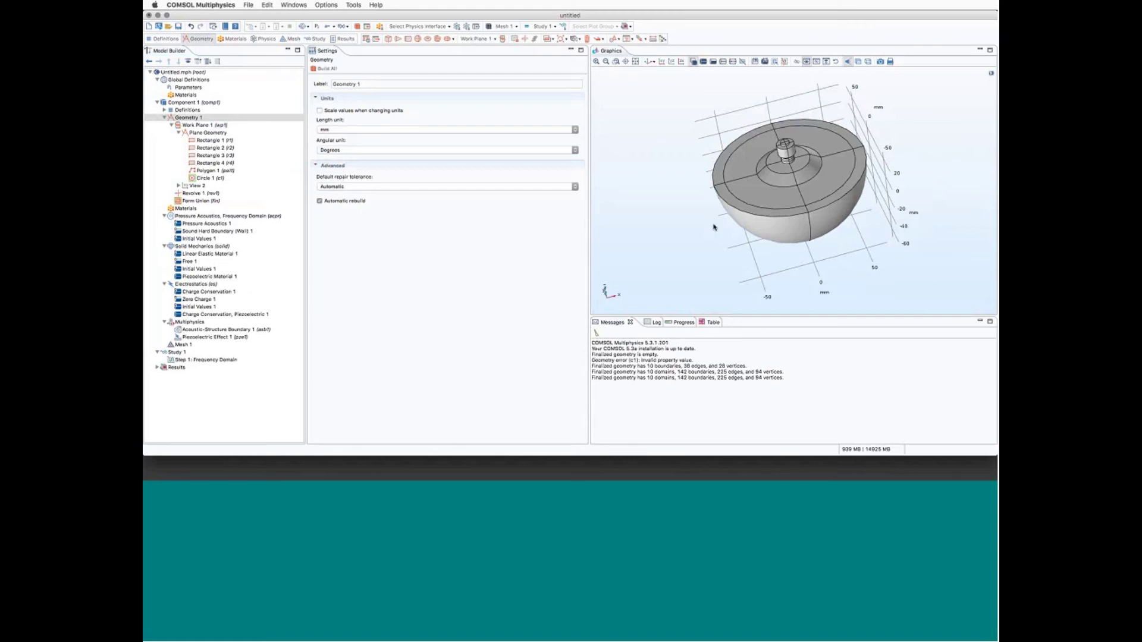
drag(714, 227, 711, 215)
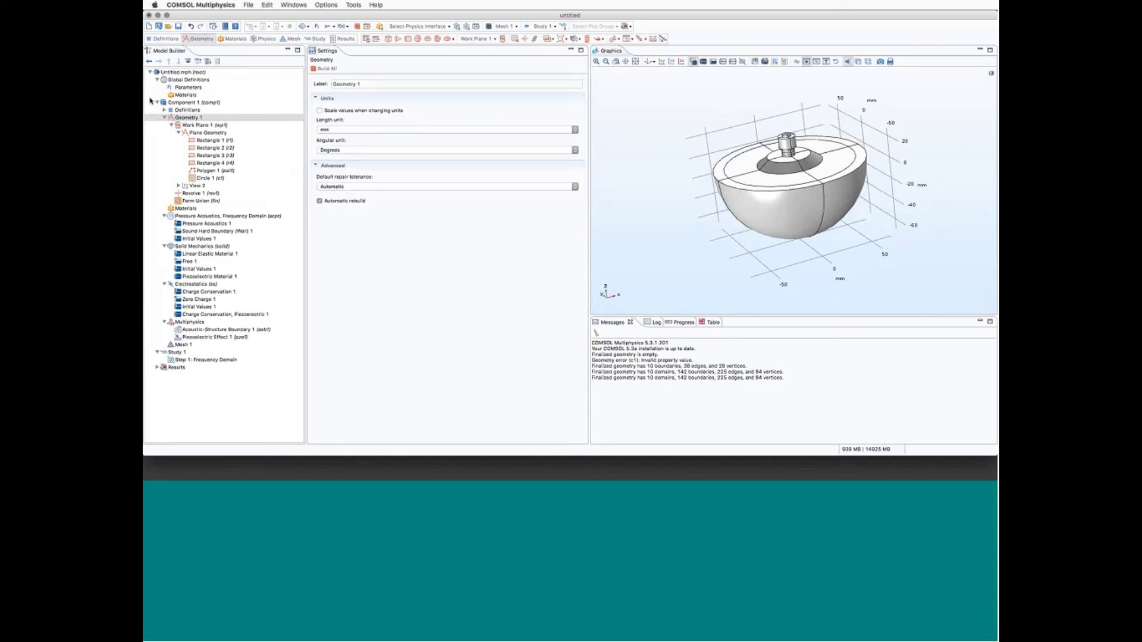
Restore the piston head radius parameter a to 25 mm.
click(188, 87)
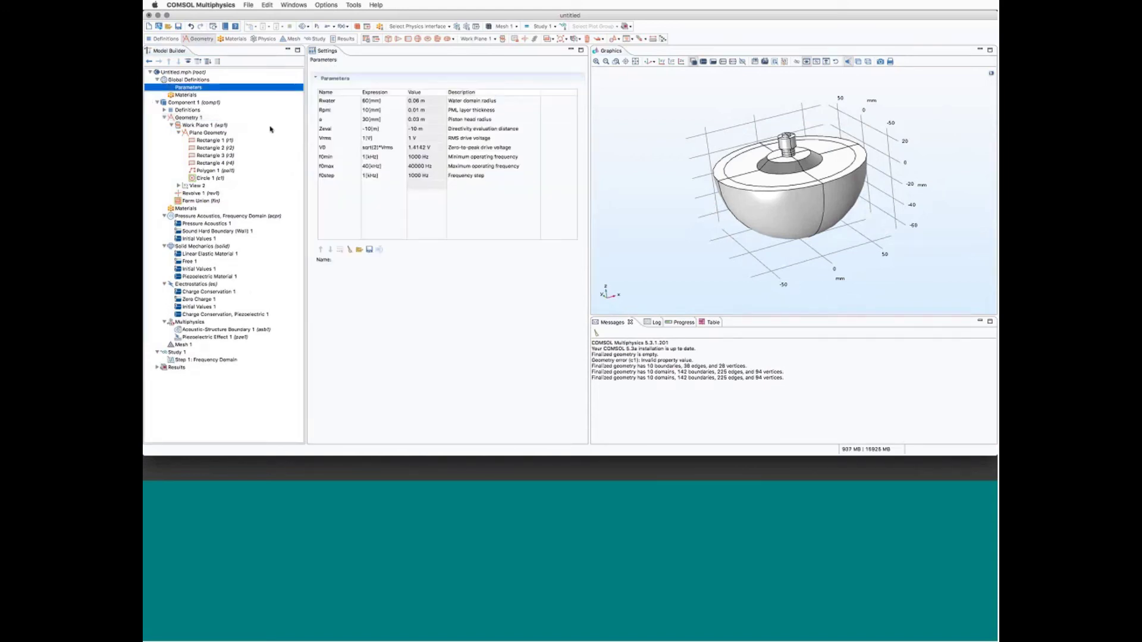
click(367, 120)
click(366, 120)
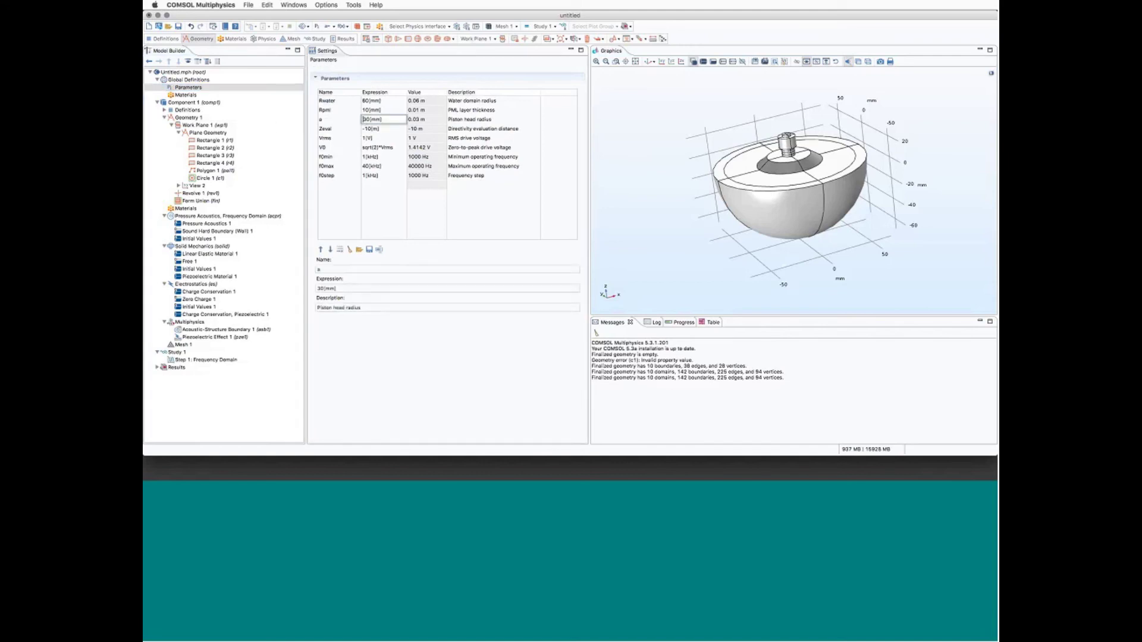
key(Delete)
key(Delete)
text(25)
key(Return)
Restore the water domain radius parameter Rwater to 40 mm and rebuild Geometry 1.
click(369, 101)
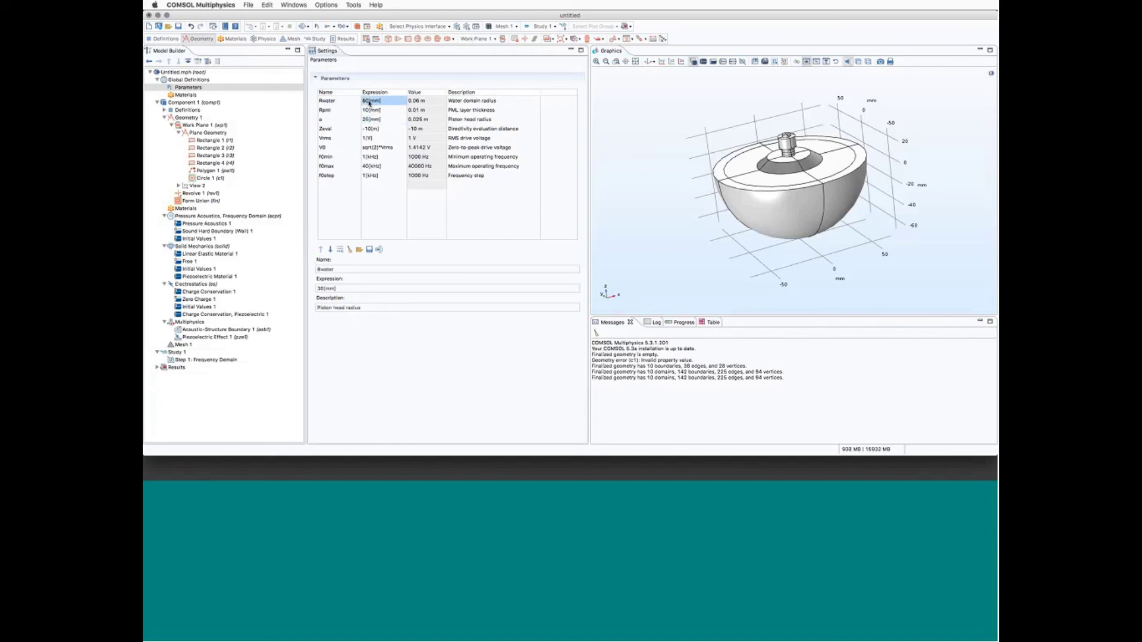
click(368, 102)
key(BackSpace)
text(45)
key(BackSpace)
click(188, 117)
click(323, 69)
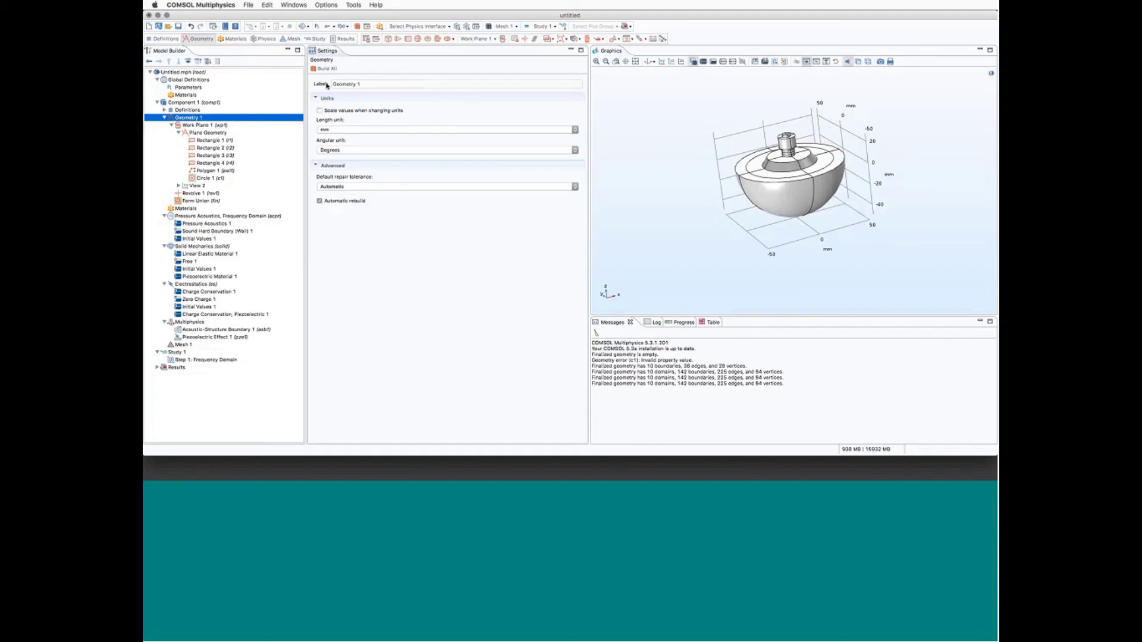
Collapse the geometry, physics interface, multiphysics and study branches of the model tree for an overview of Component 1.
click(172, 125)
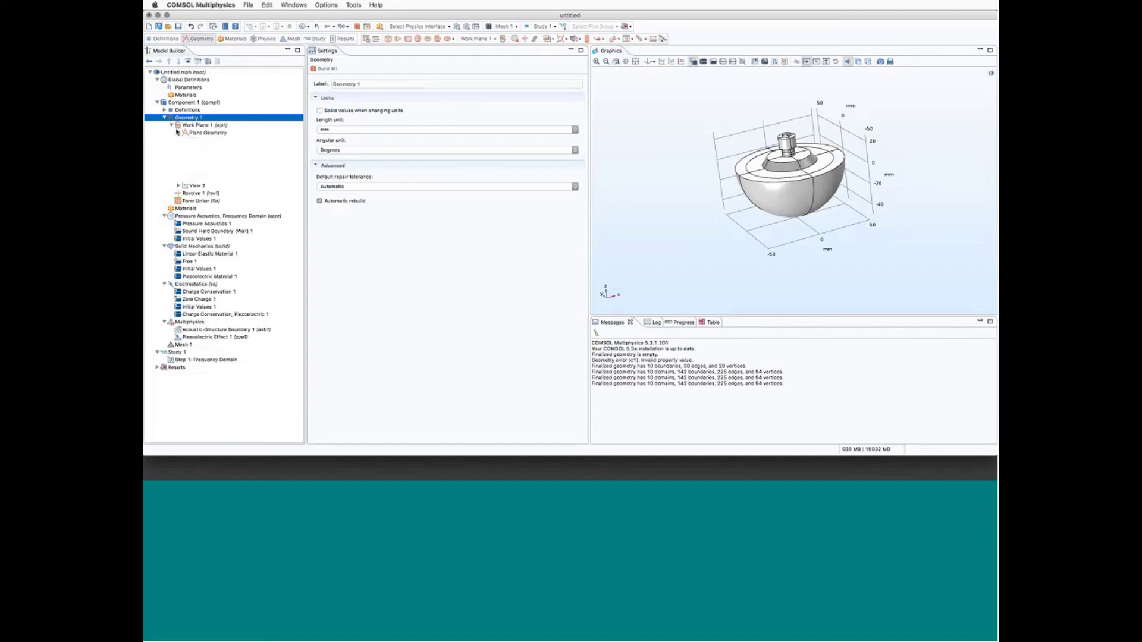
click(164, 118)
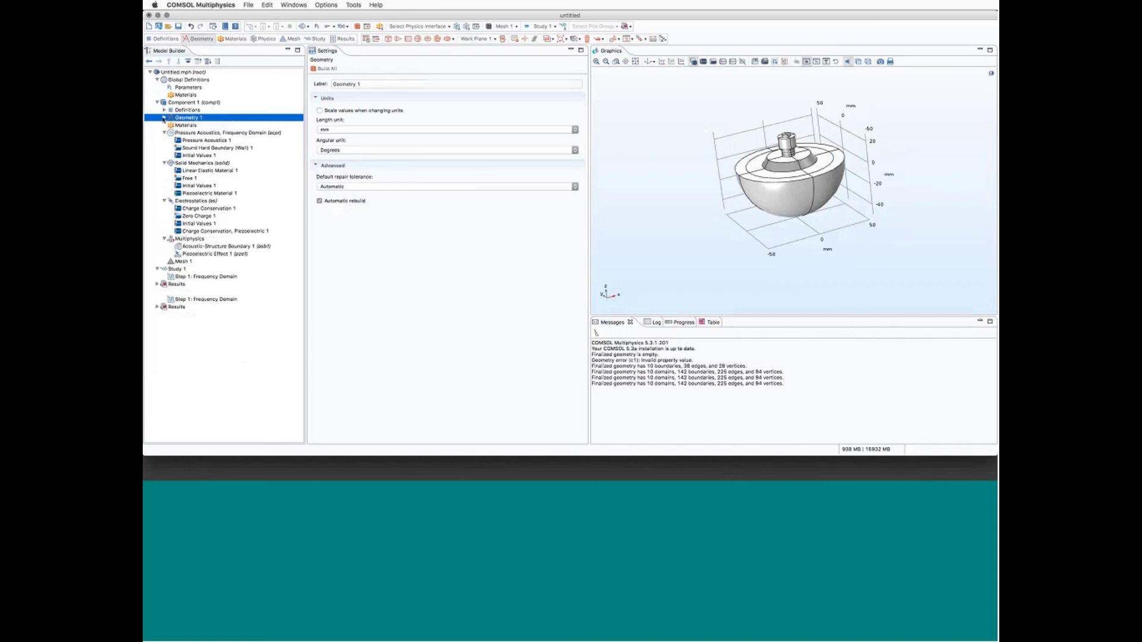
click(164, 118)
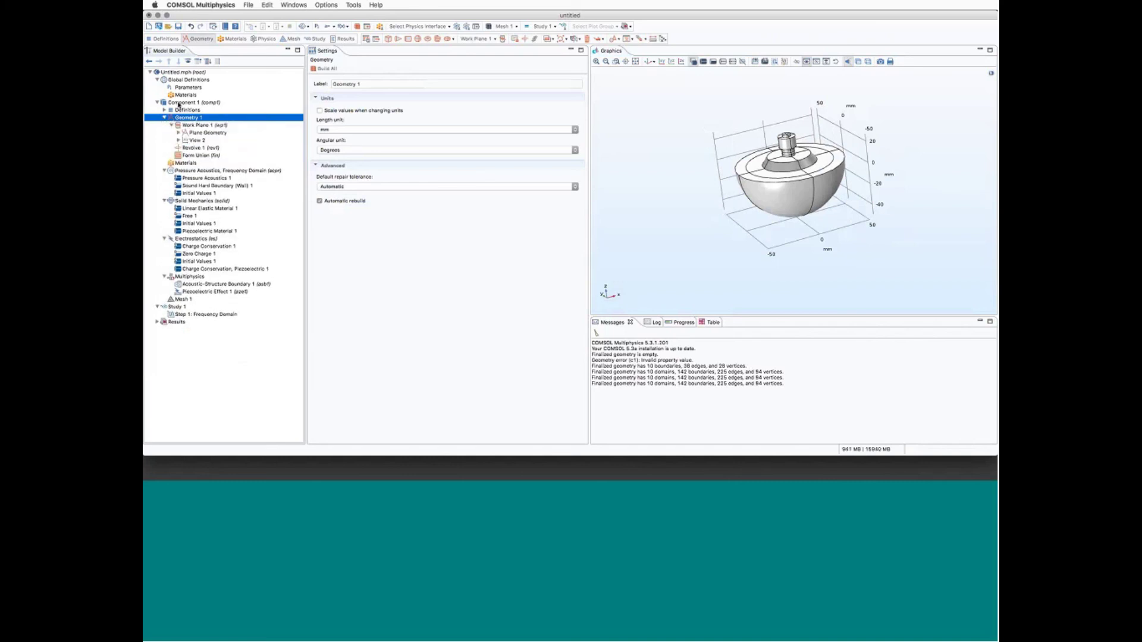
click(178, 104)
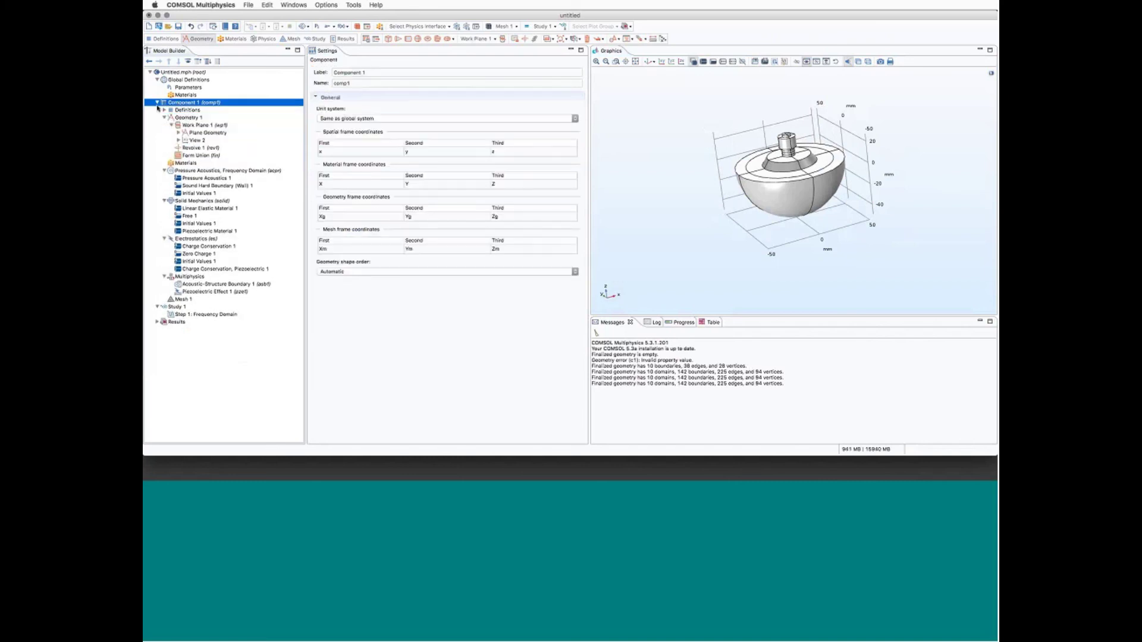
click(157, 104)
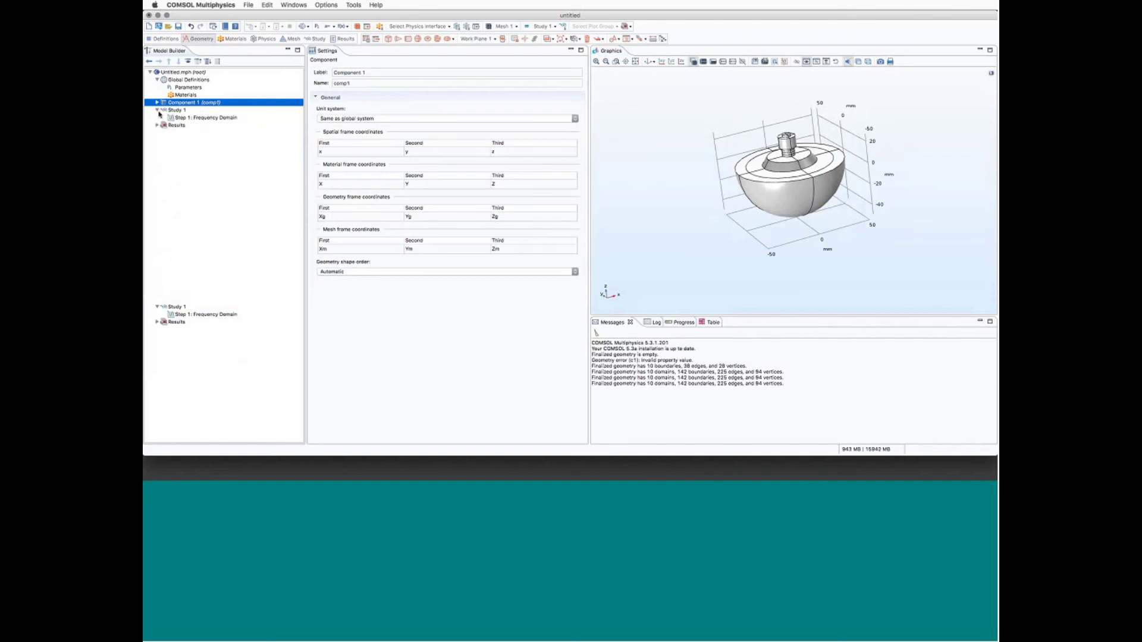
click(157, 103)
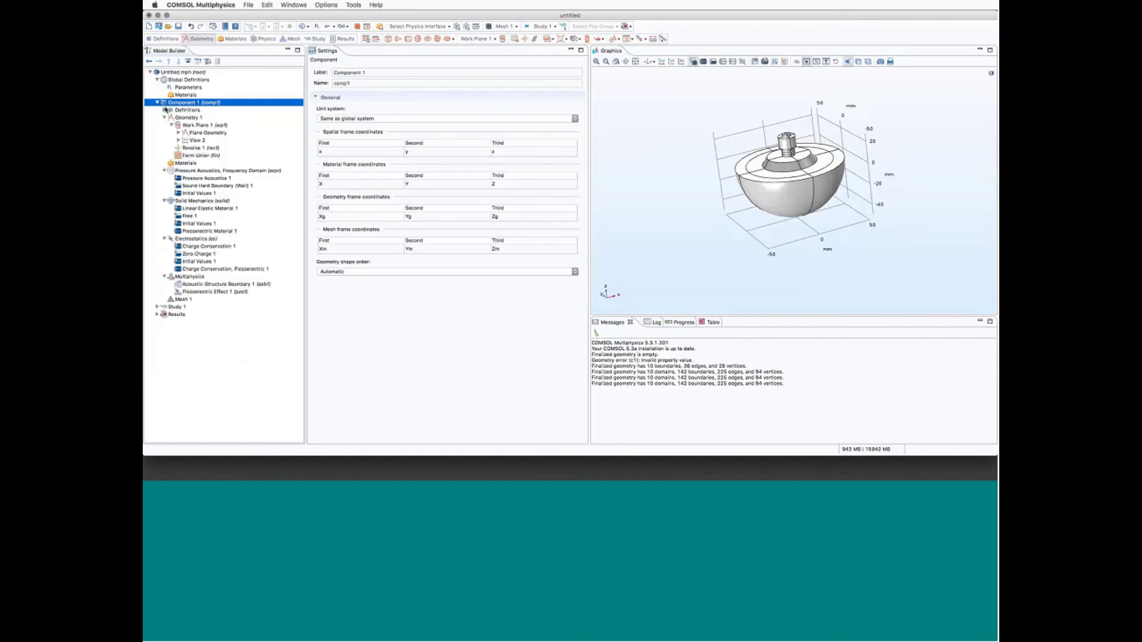
click(178, 117)
click(166, 117)
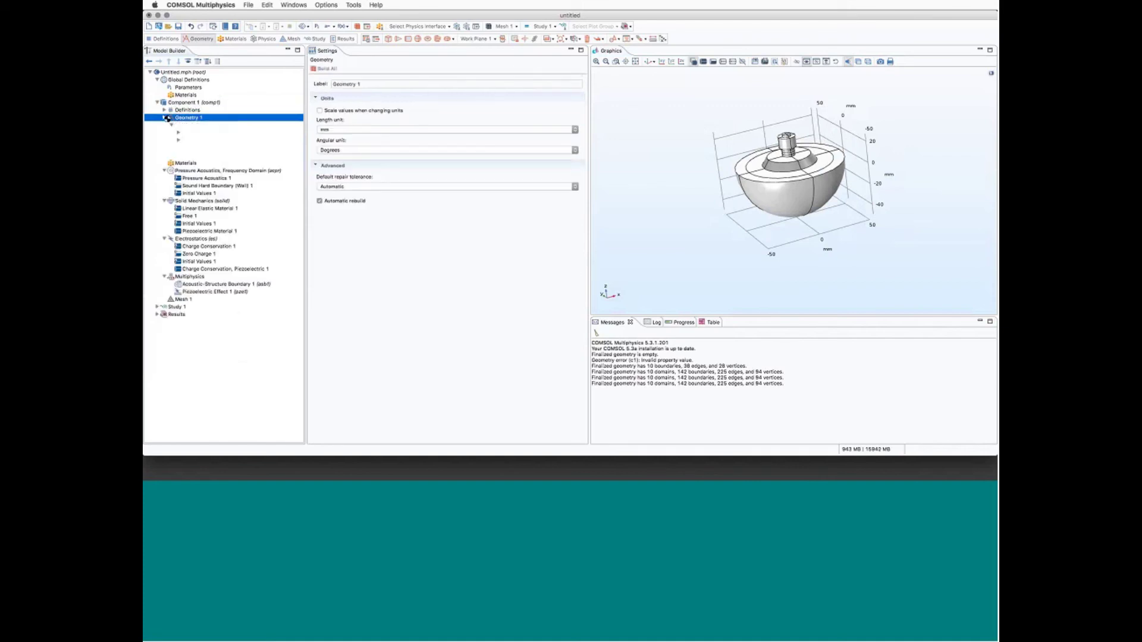
click(175, 126)
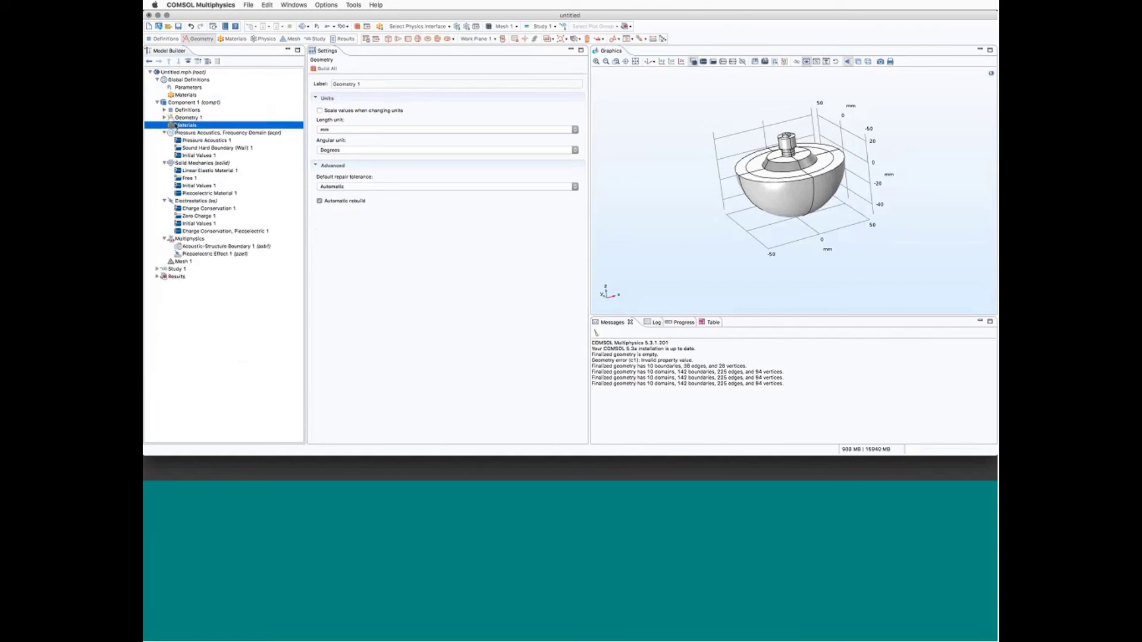
click(164, 133)
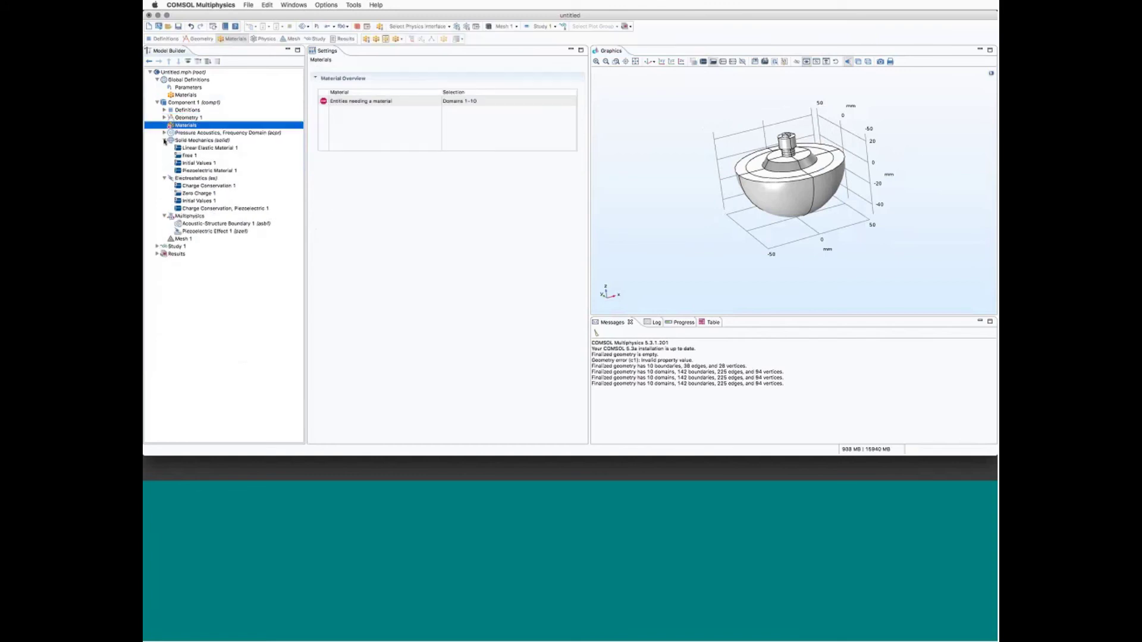
click(165, 141)
click(165, 147)
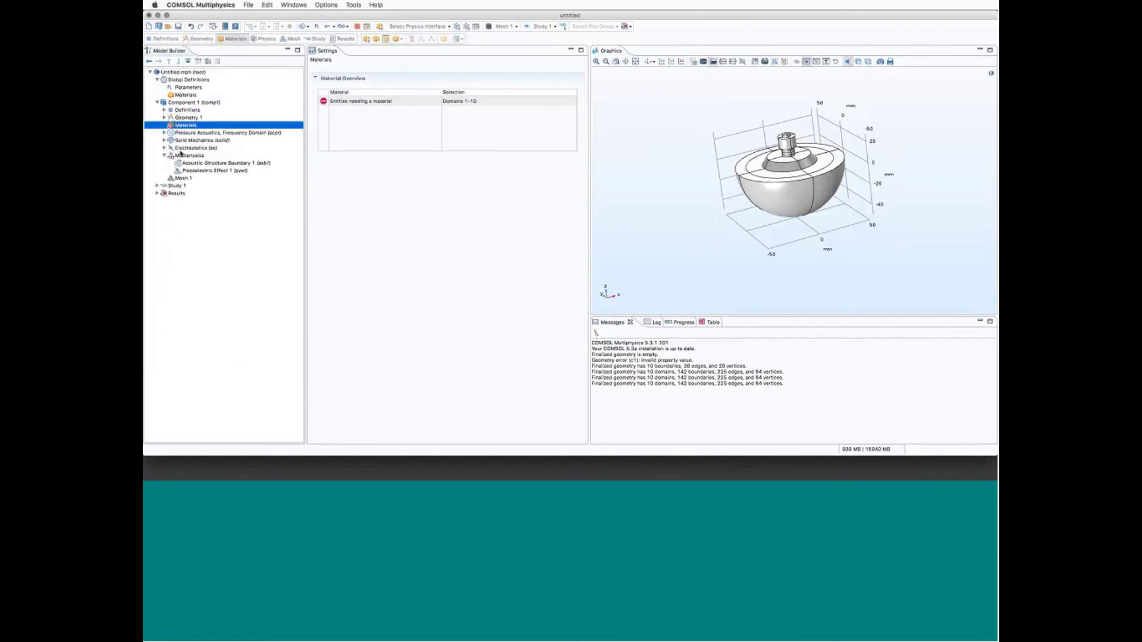
click(166, 156)
click(178, 163)
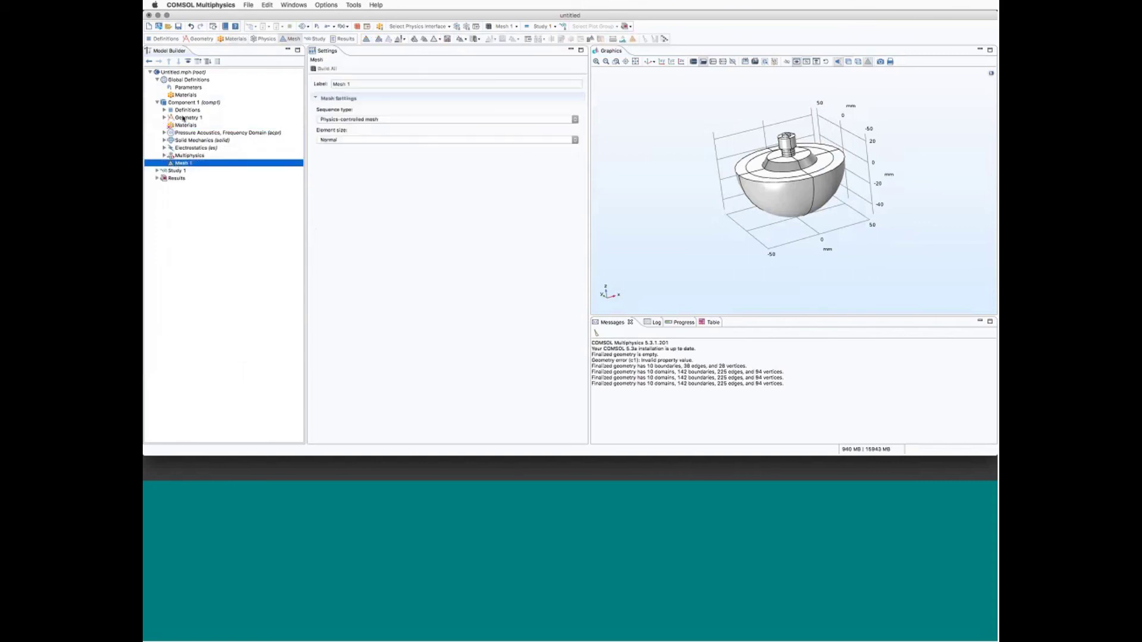
Examine the Geometry 1, Materials and Definitions nodes of Component 1 and return to the Geometry 1 settings.
click(165, 118)
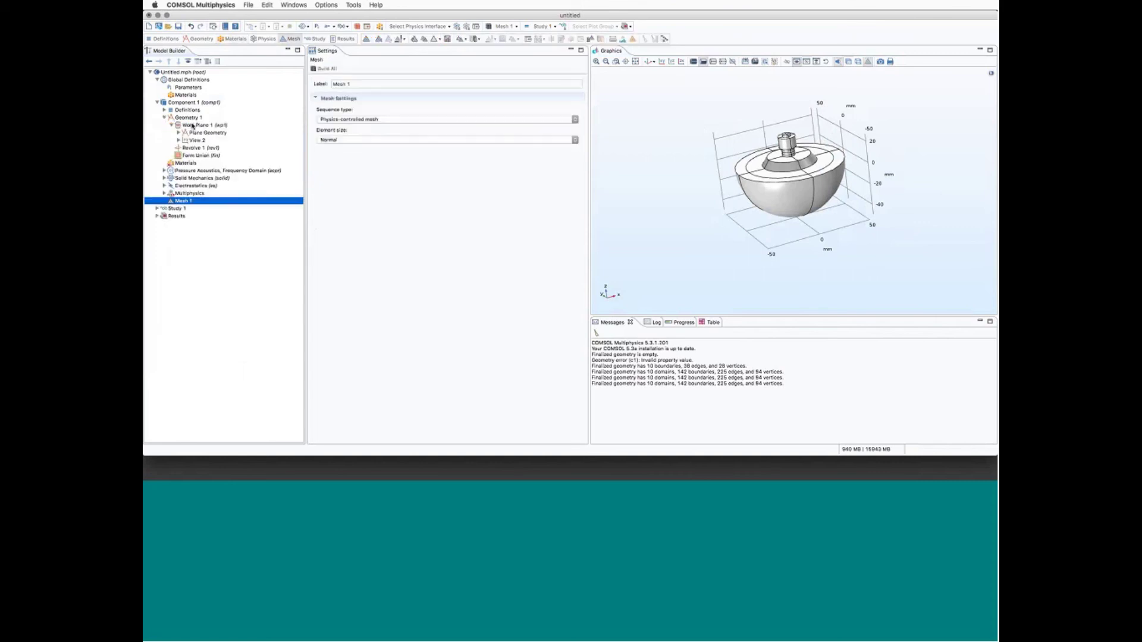
click(171, 125)
click(185, 148)
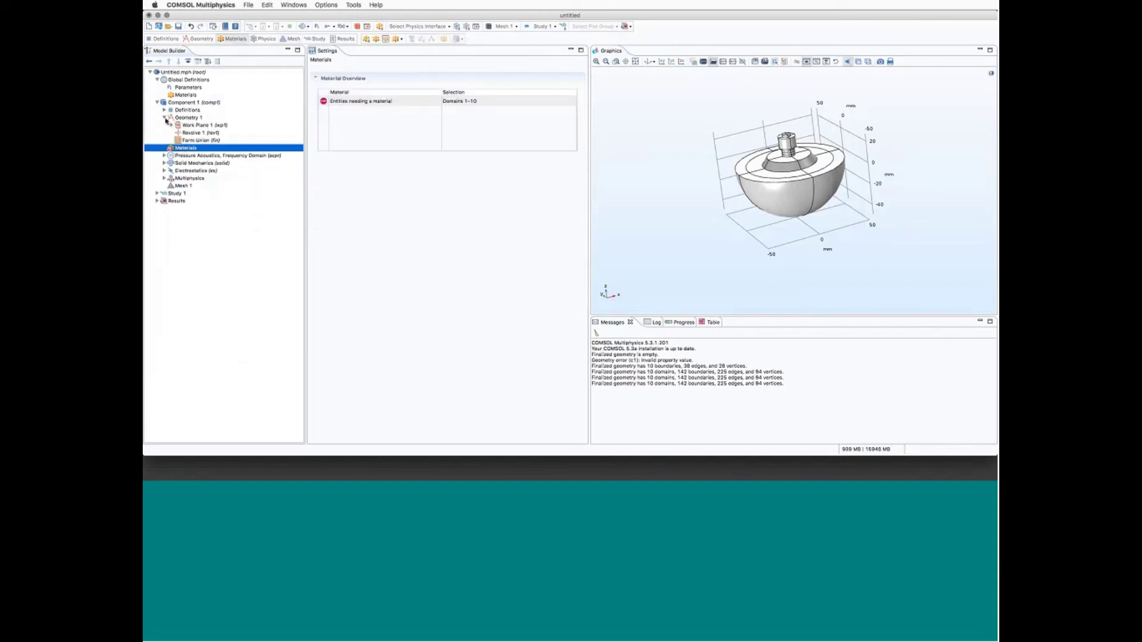
click(165, 118)
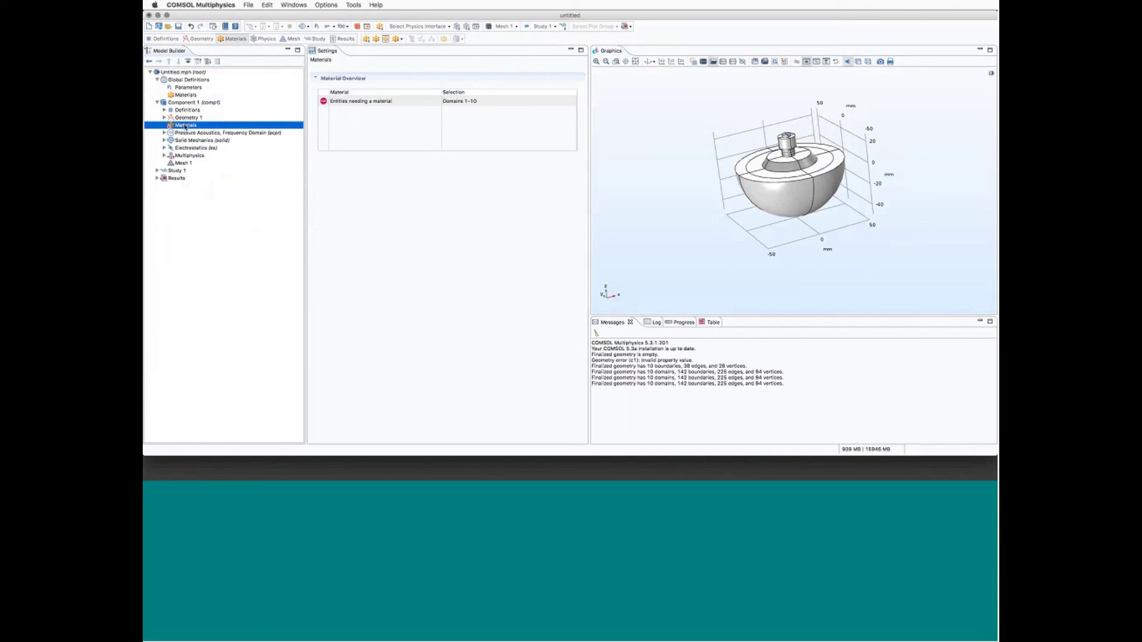
click(165, 110)
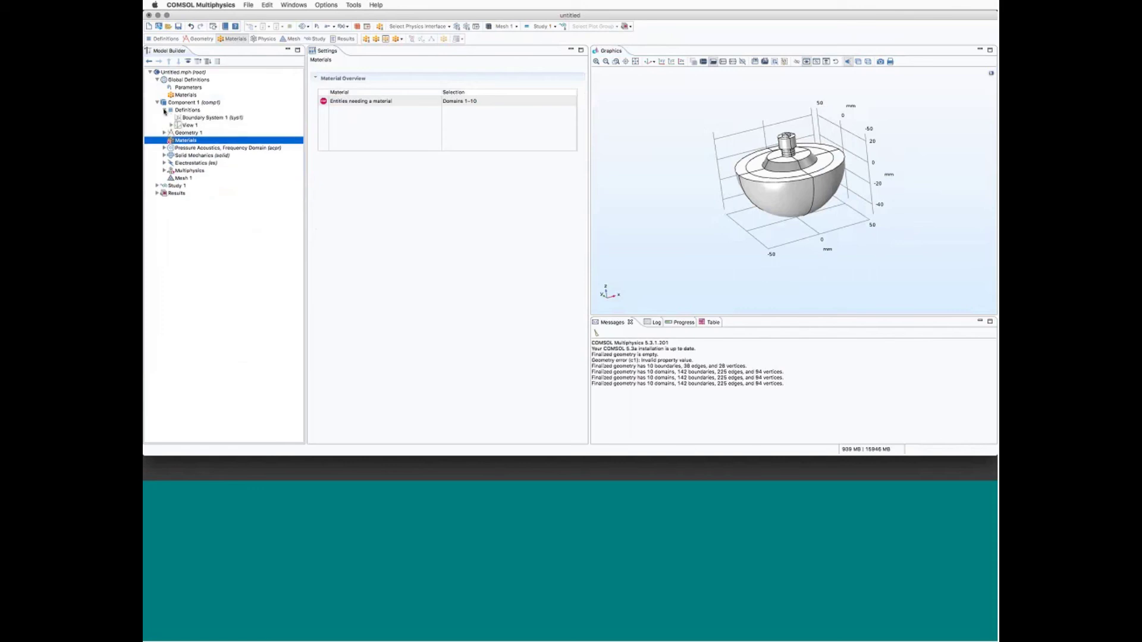
click(178, 111)
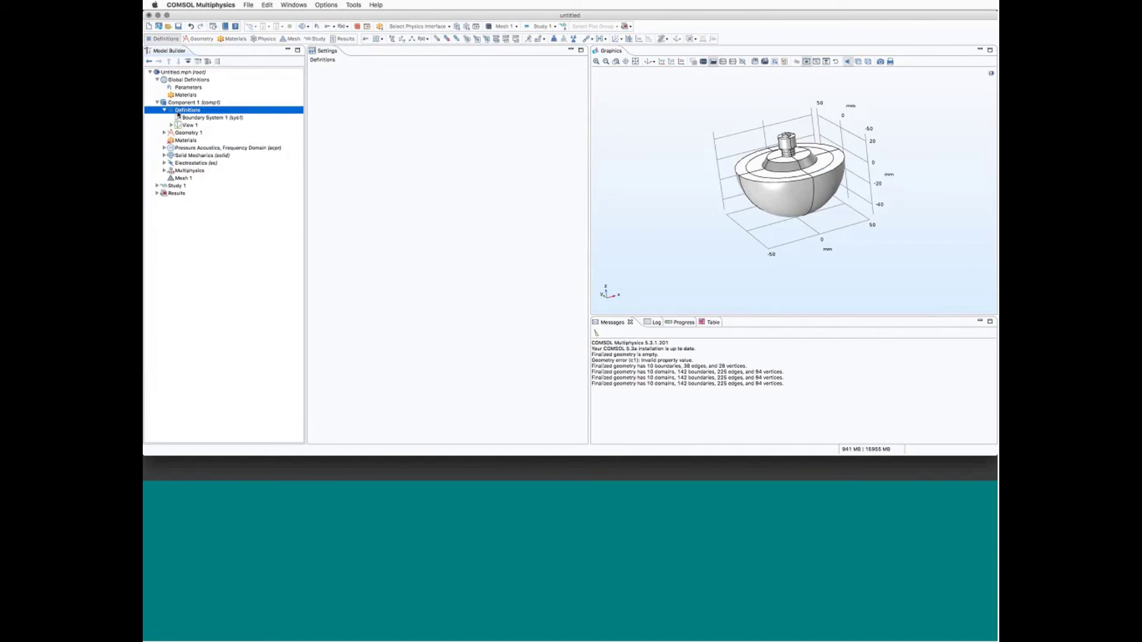
click(165, 111)
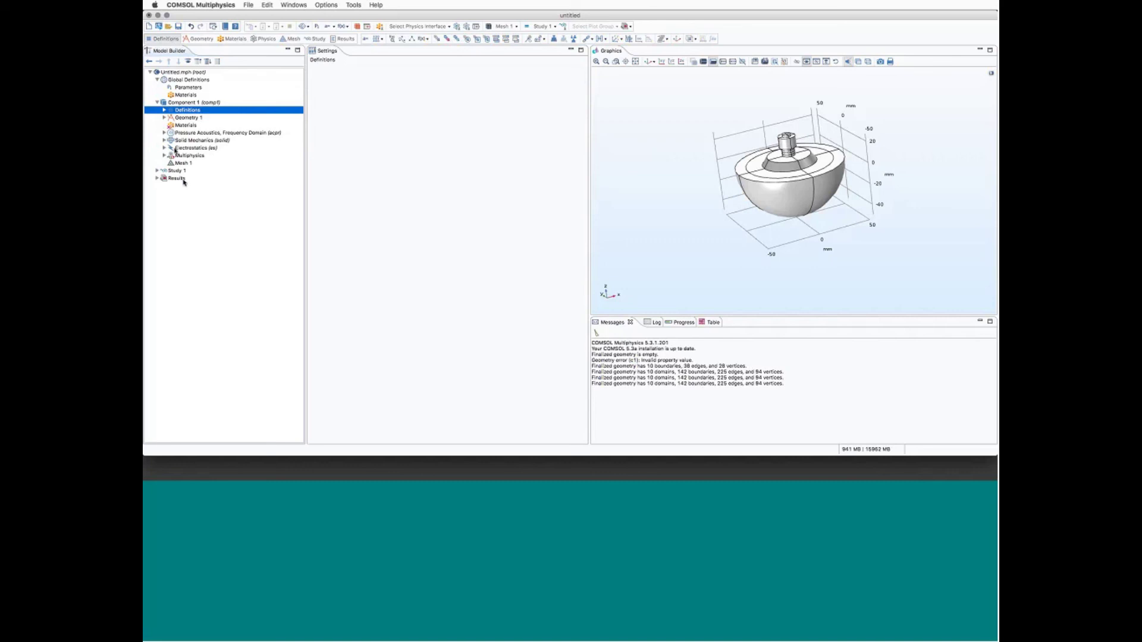
click(187, 117)
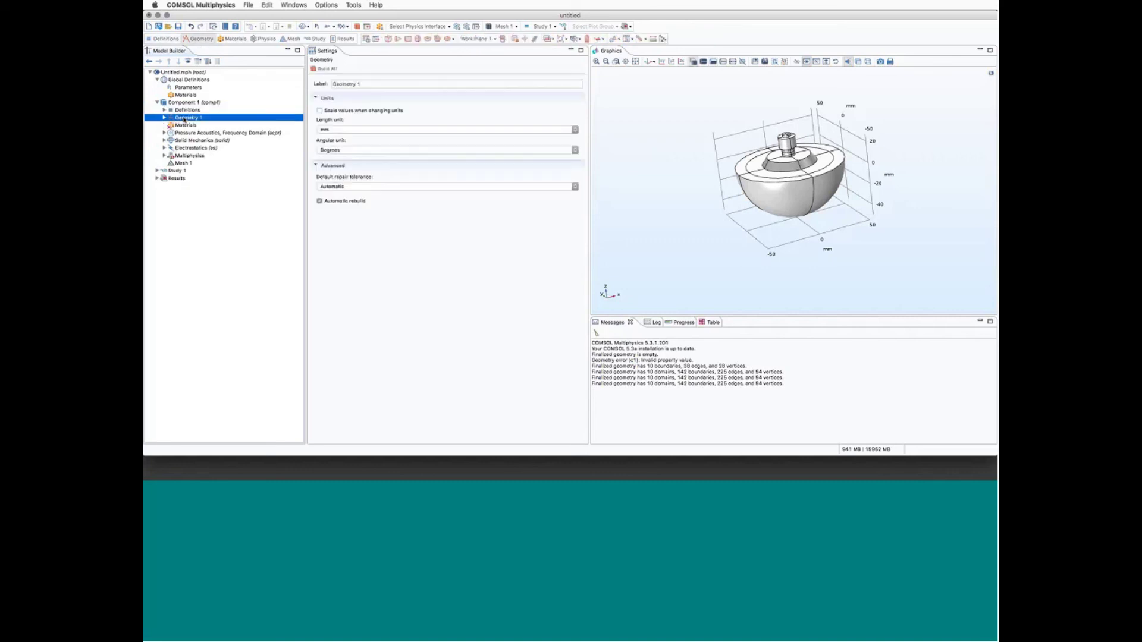
Examine Component 1's materials, physics, multiphysics and mesh nodes, and expand Study 1 and Results to examine their contents.
click(184, 125)
click(186, 132)
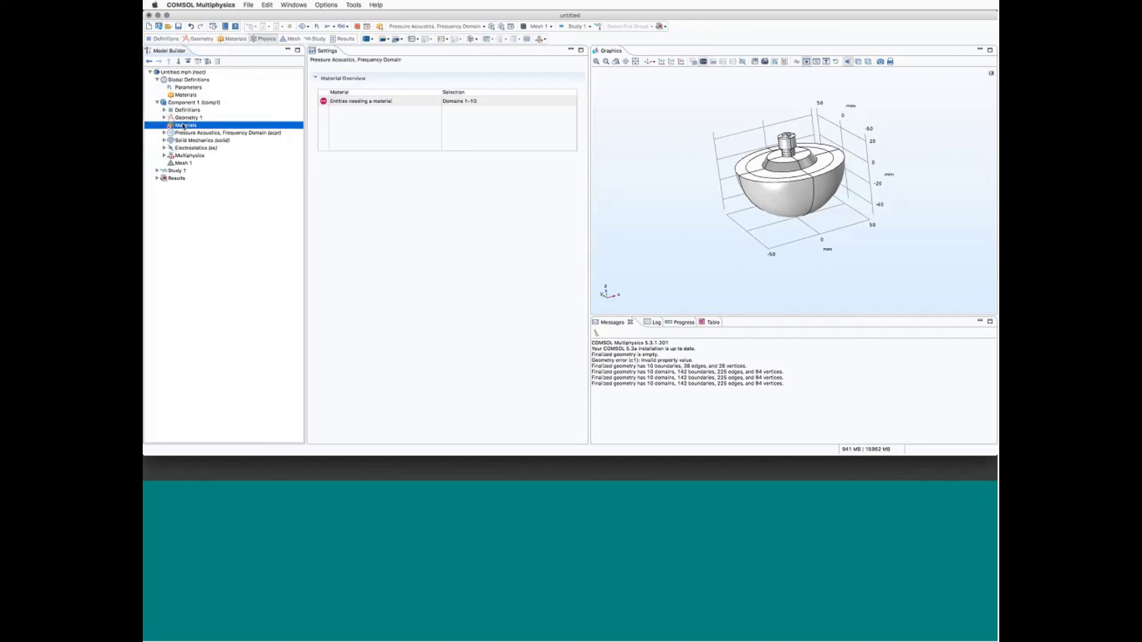
click(190, 140)
click(185, 148)
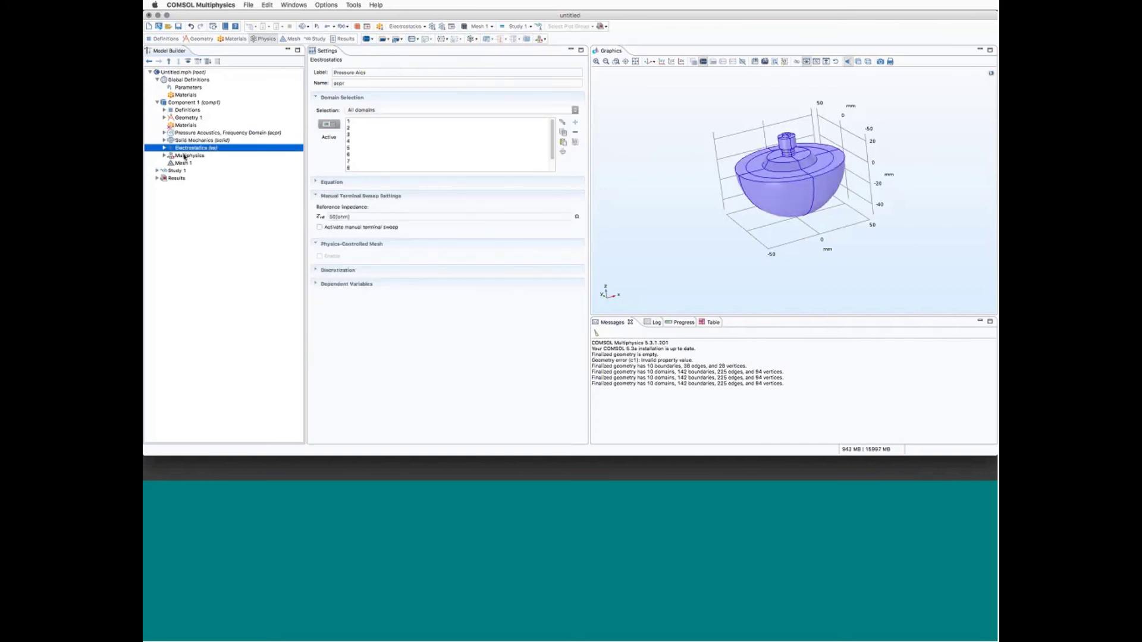
click(185, 155)
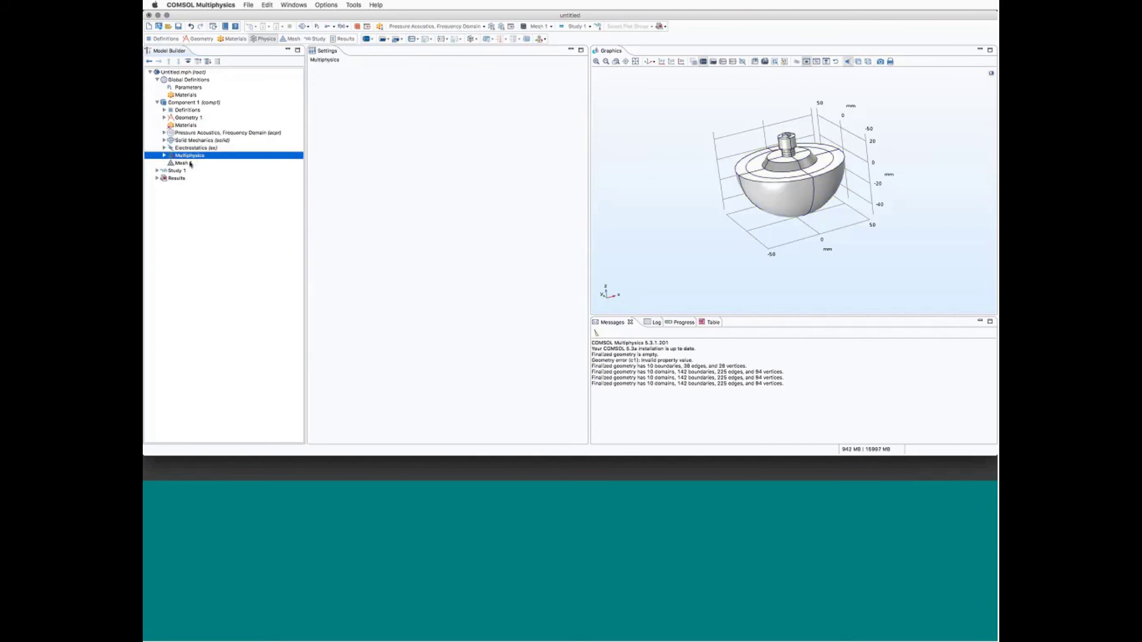
click(179, 163)
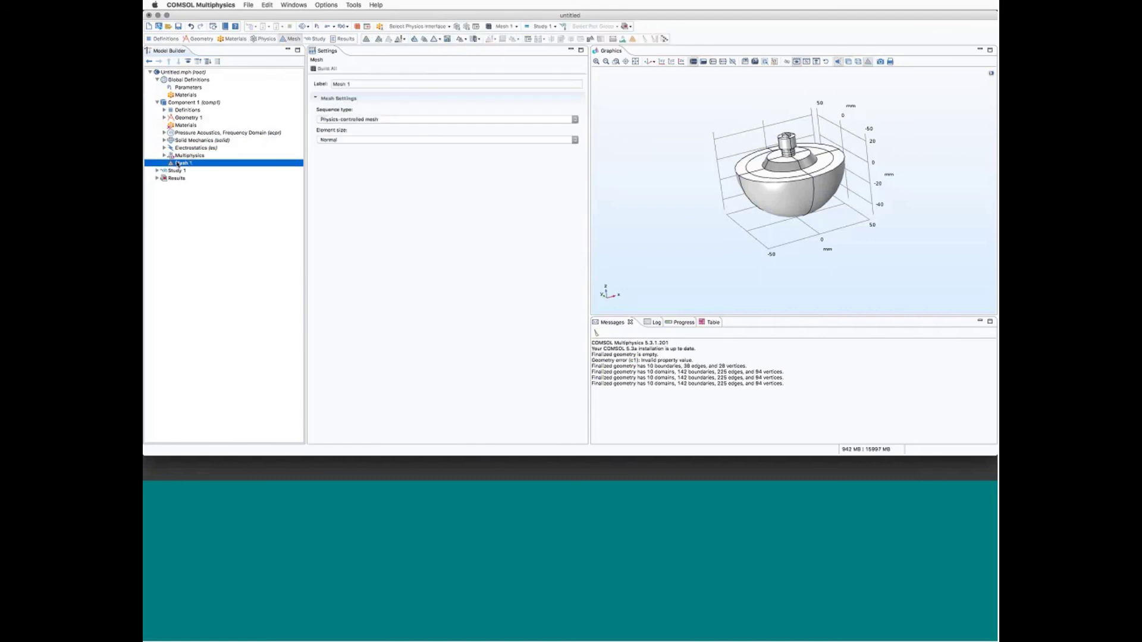
click(172, 171)
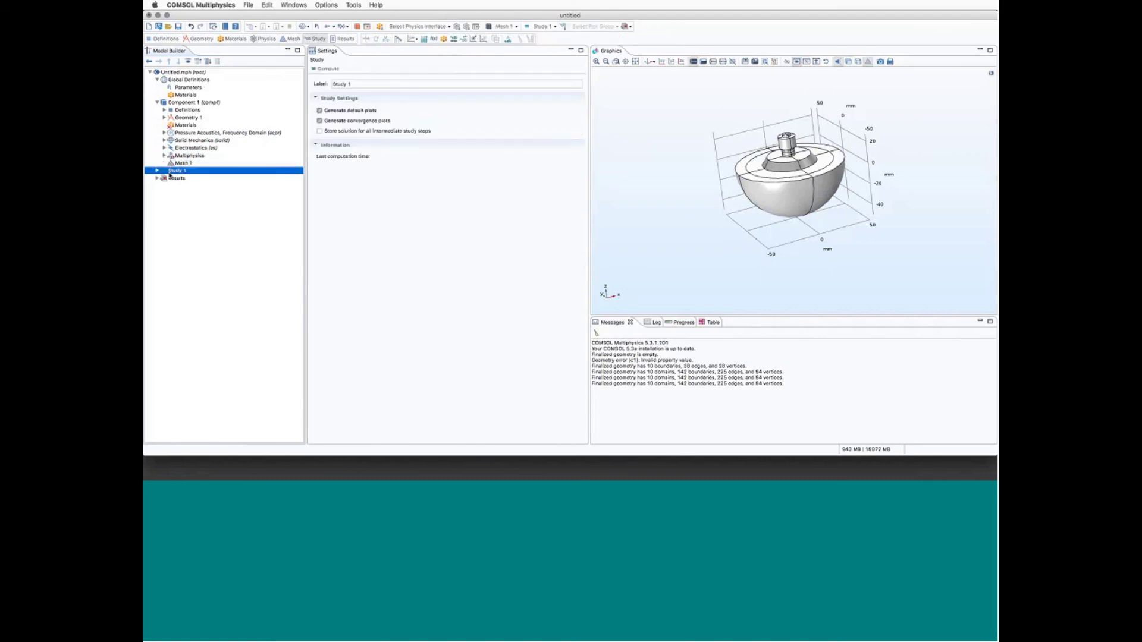
click(158, 171)
click(175, 186)
double_click(175, 187)
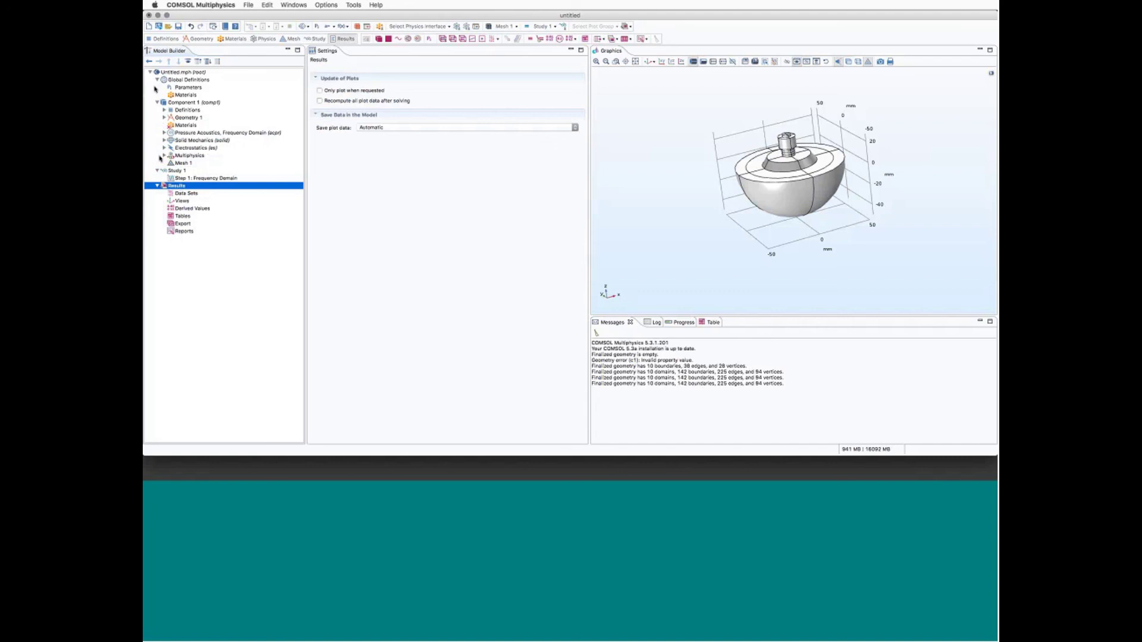
Review the Geometry 1 sequence, the global parameter table and the global materials overview.
click(164, 118)
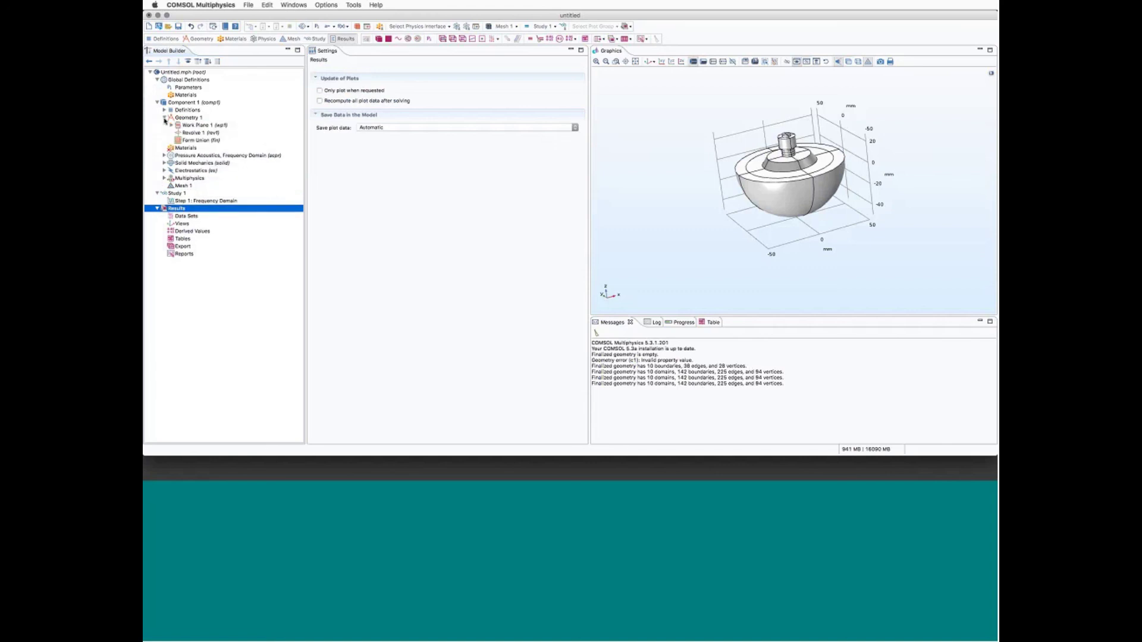
click(164, 118)
click(182, 88)
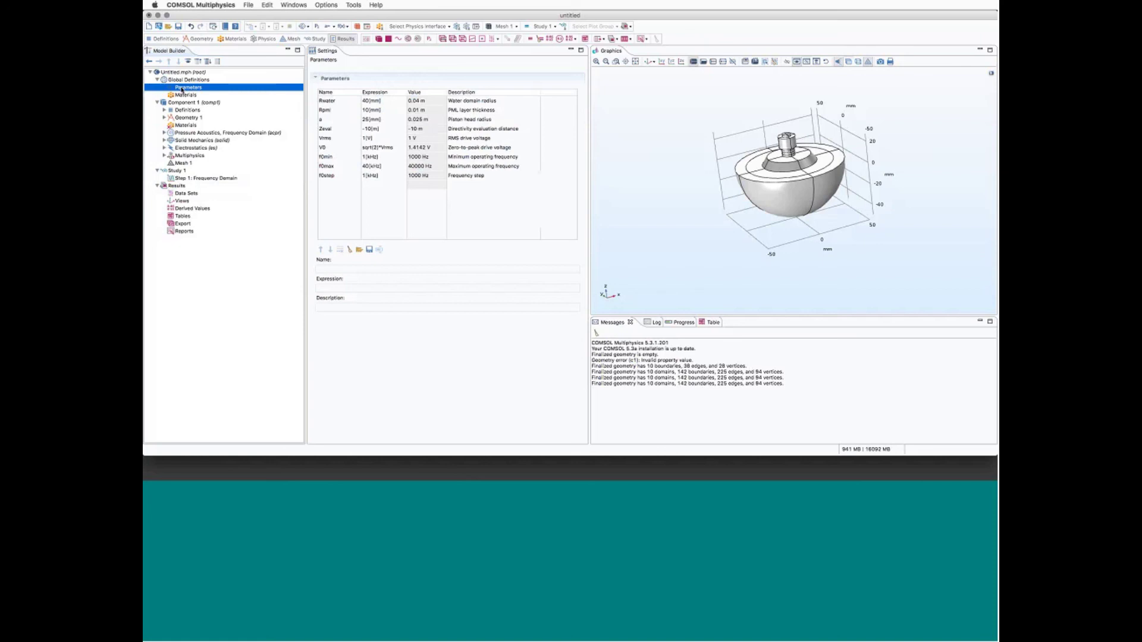
click(176, 97)
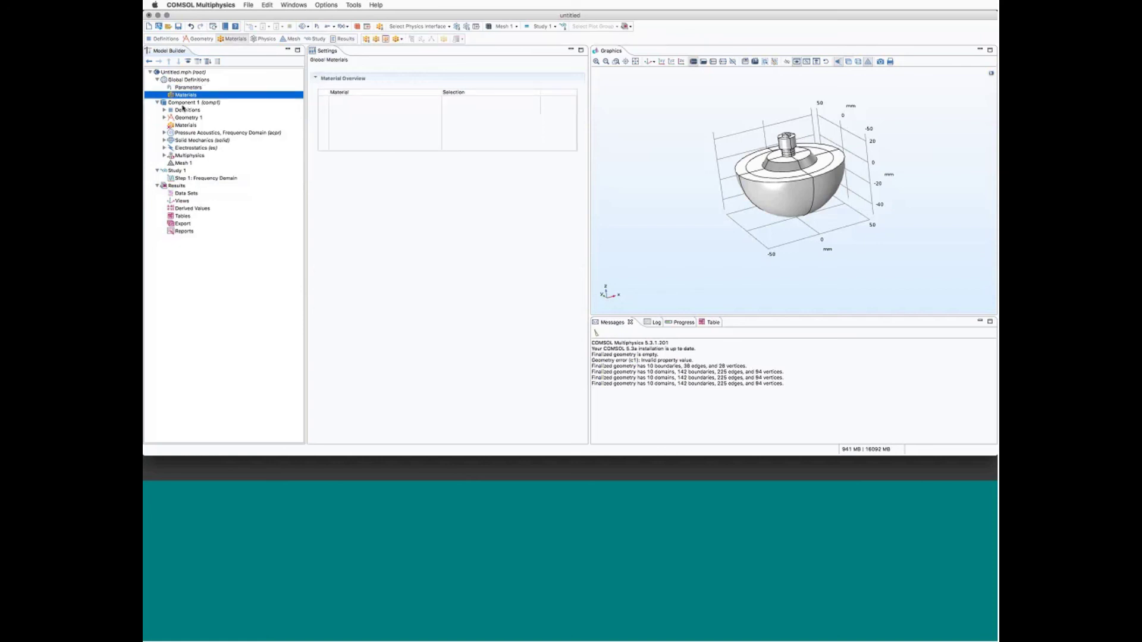
Add an explicit domain selection to the Definitions of Component 1 and label it Water domain - Inner.
click(164, 111)
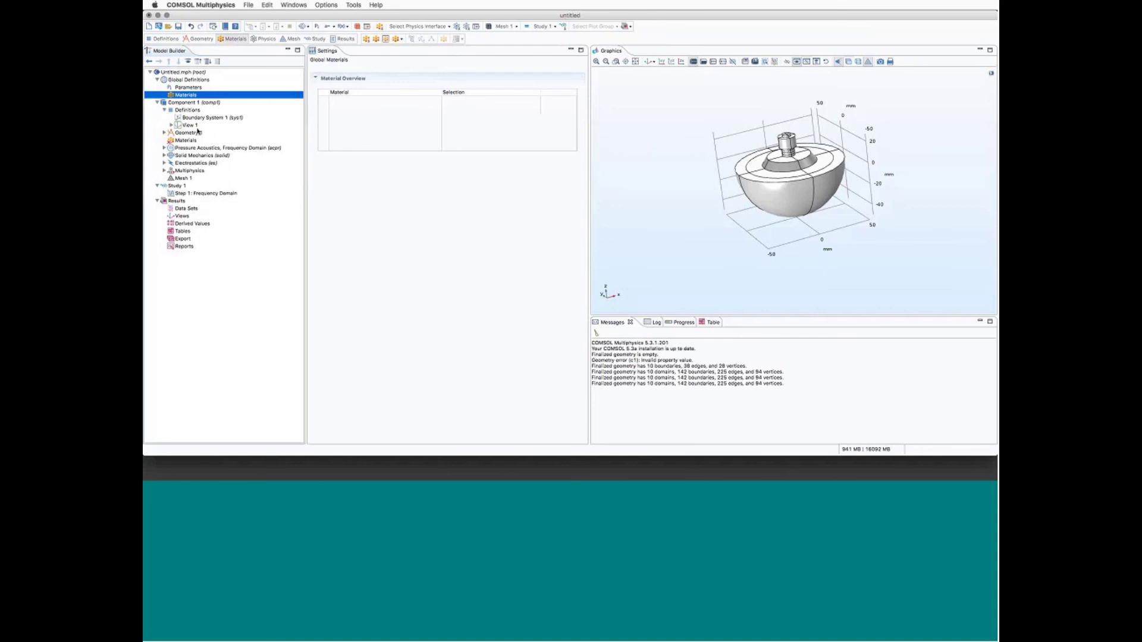
click(188, 110)
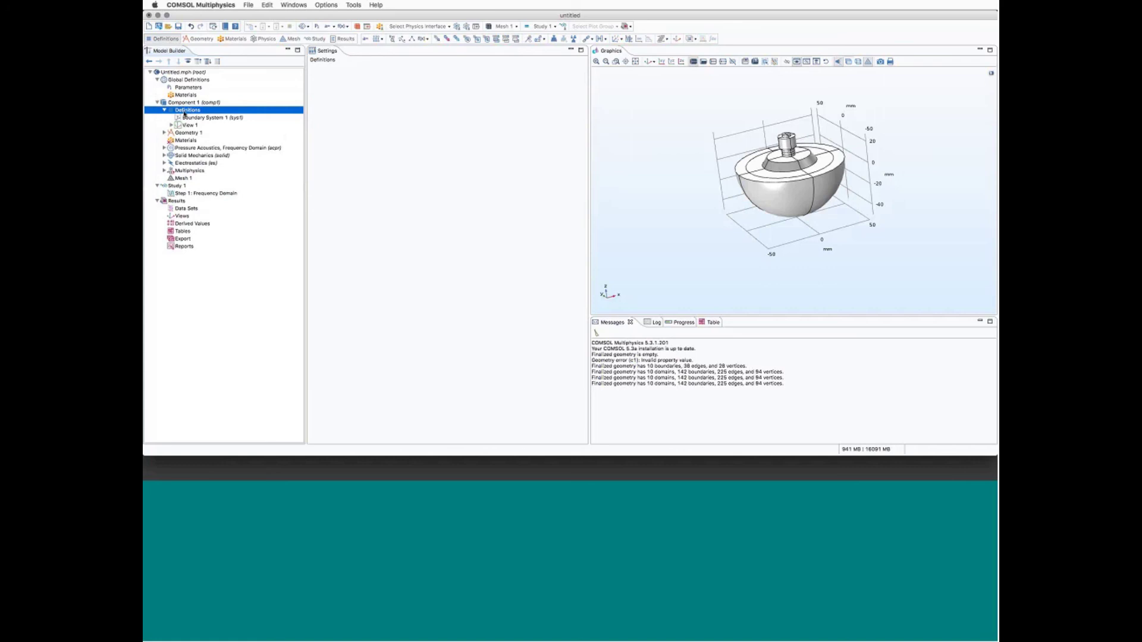
click(647, 62)
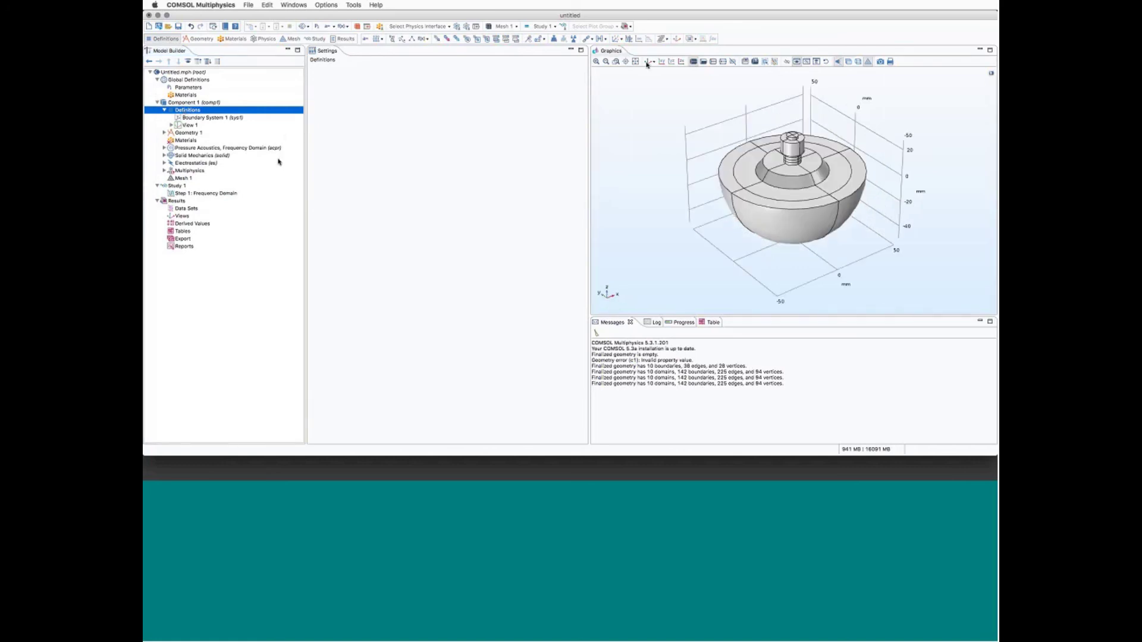
right_click(182, 111)
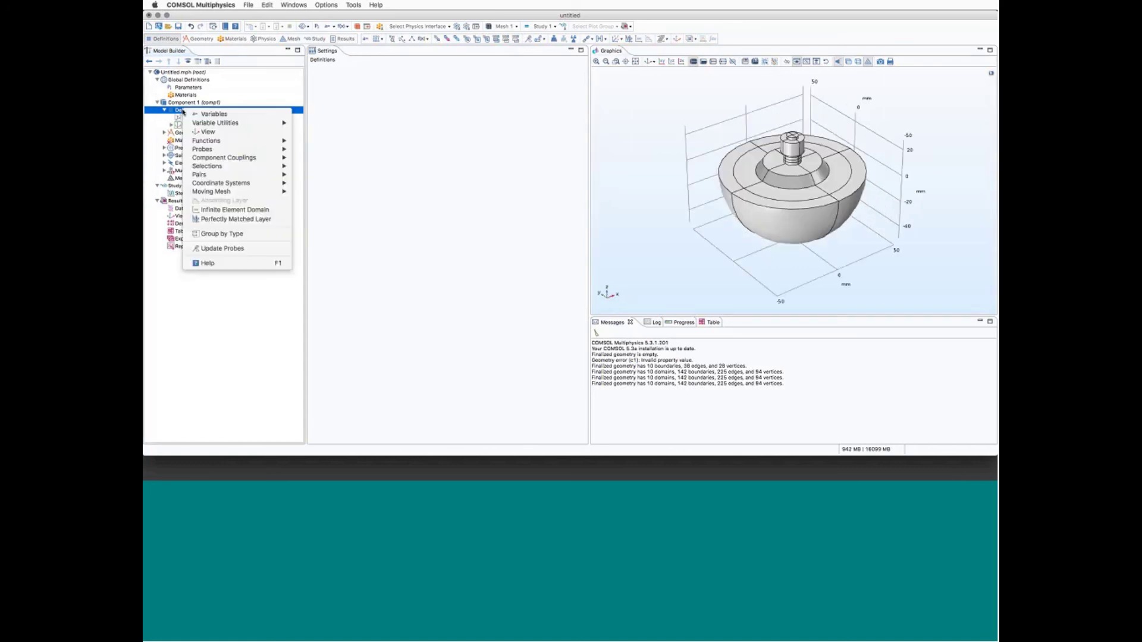
mouse_move(237, 169)
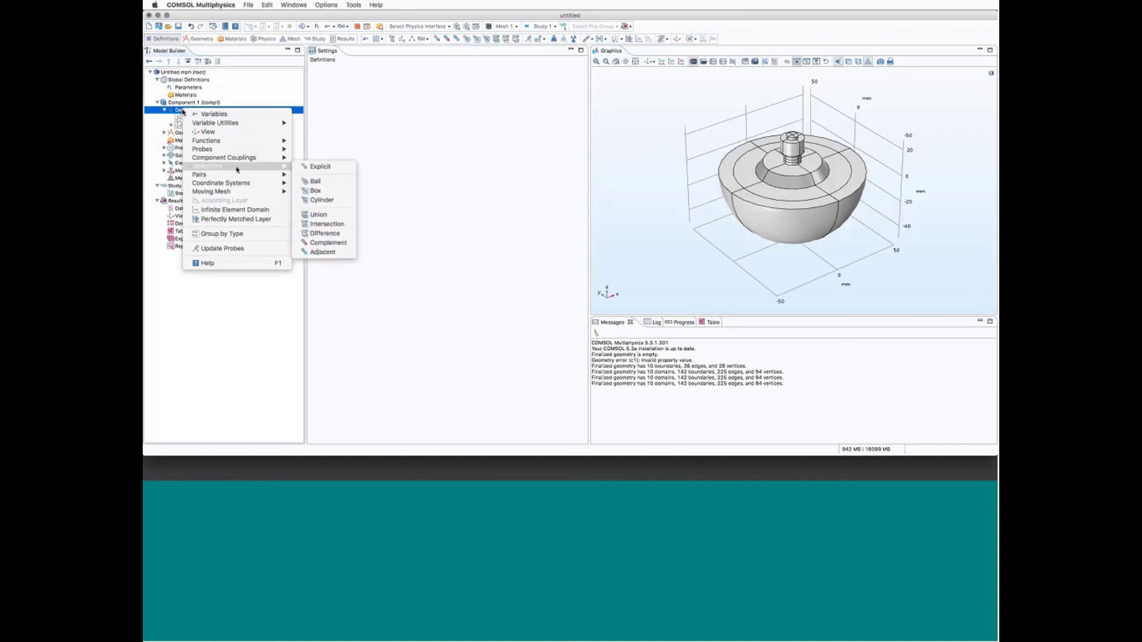
click(321, 167)
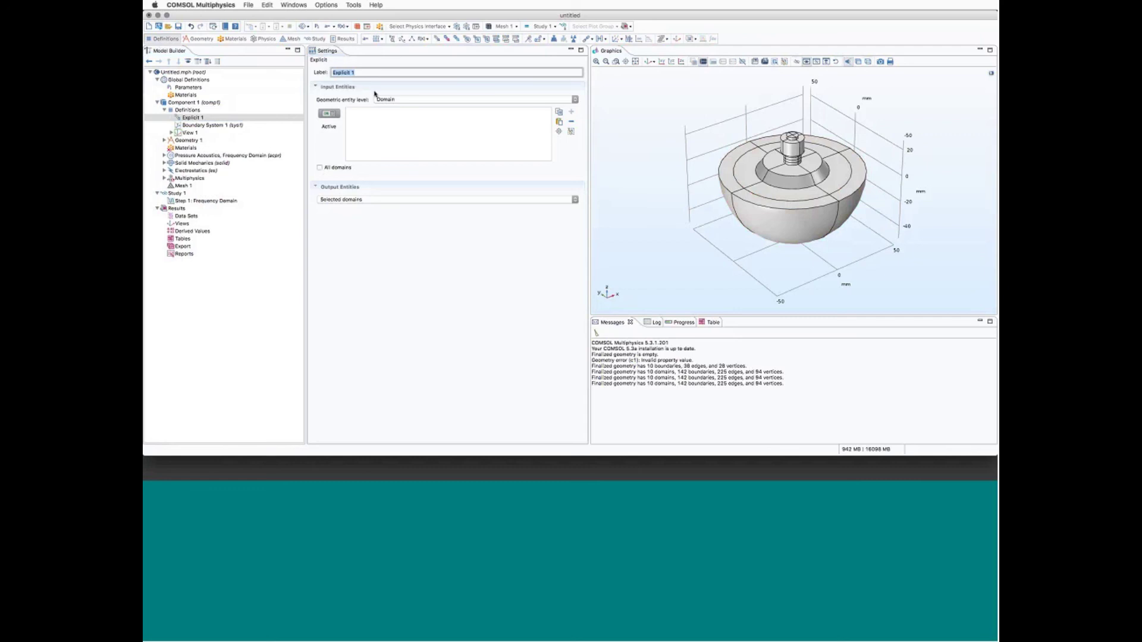
text(Water domain -Inner)
Add the inner water domain beneath the piston head to the Water domain - Inner selection.
click(868, 62)
click(868, 62)
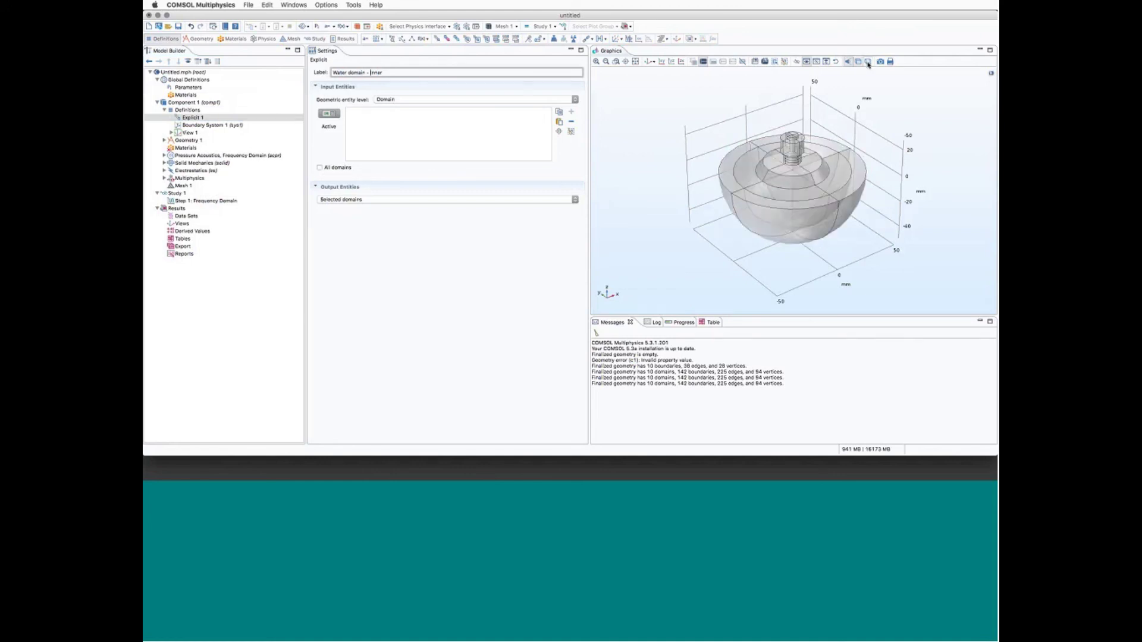
click(868, 62)
click(868, 62)
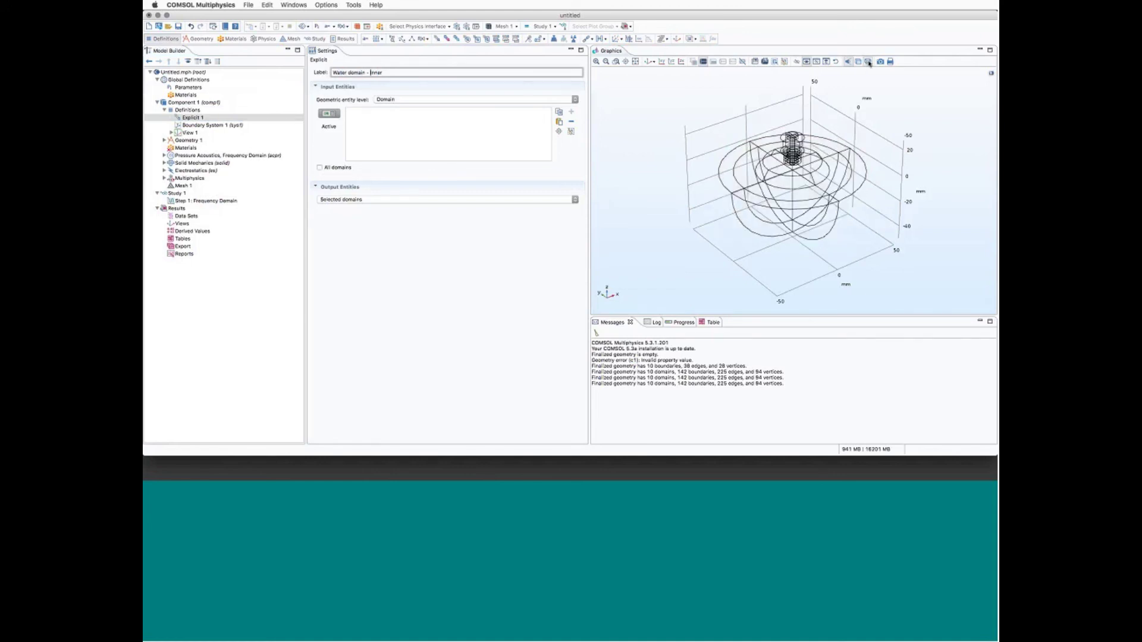
click(868, 62)
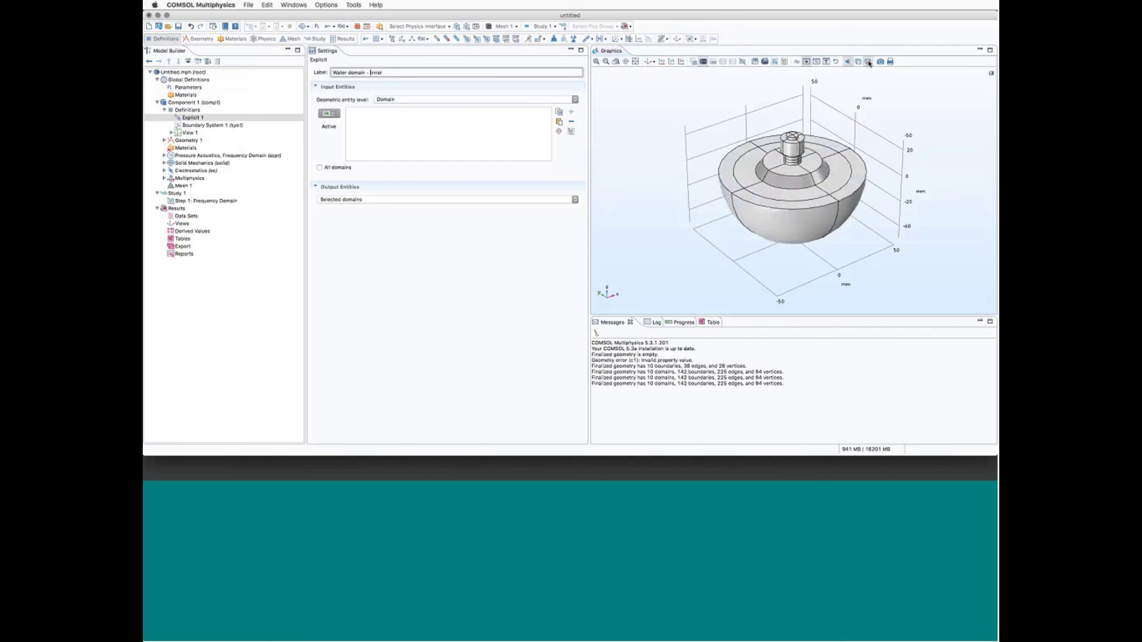
click(802, 195)
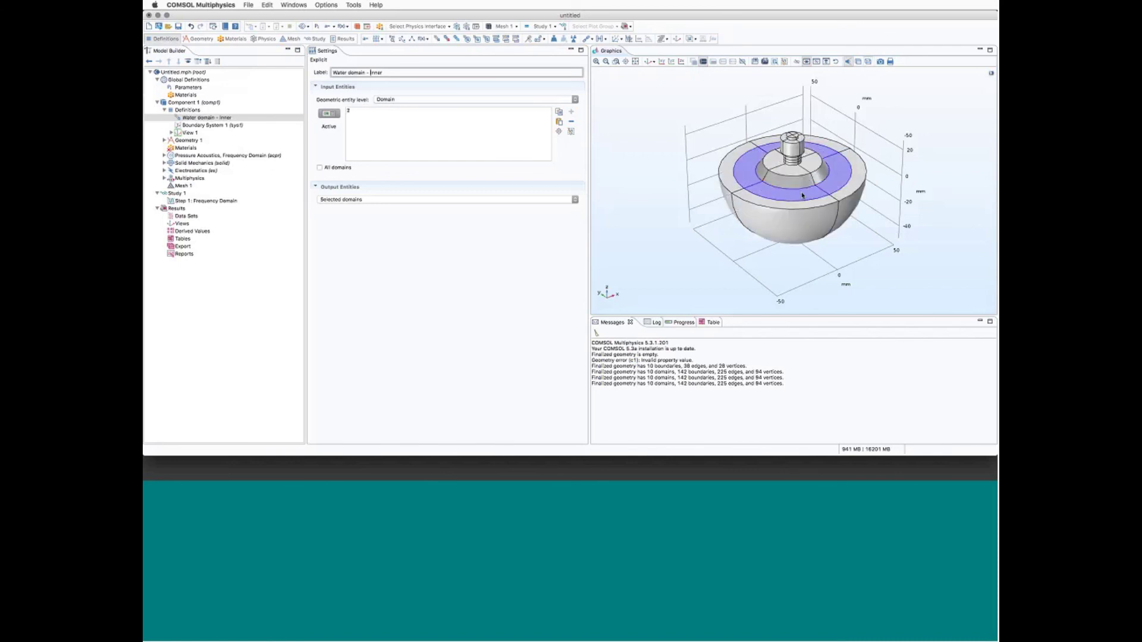
Inspect the selected inner water domain from several angles using transparency and wireframe rendering.
drag(699, 141, 808, 88)
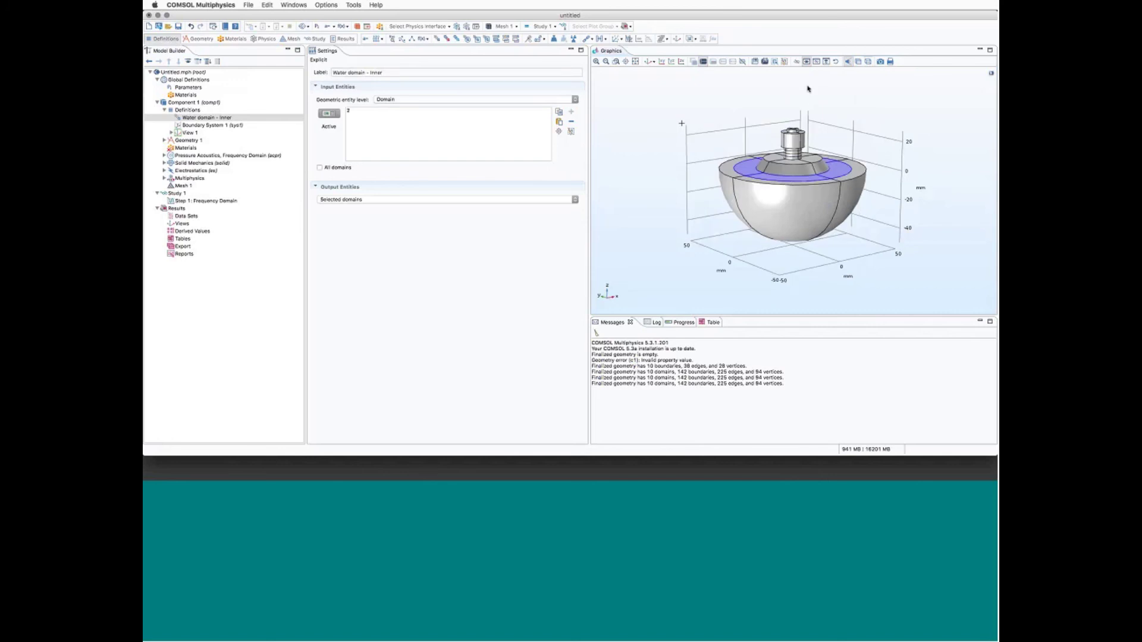
click(858, 62)
drag(876, 286, 832, 179)
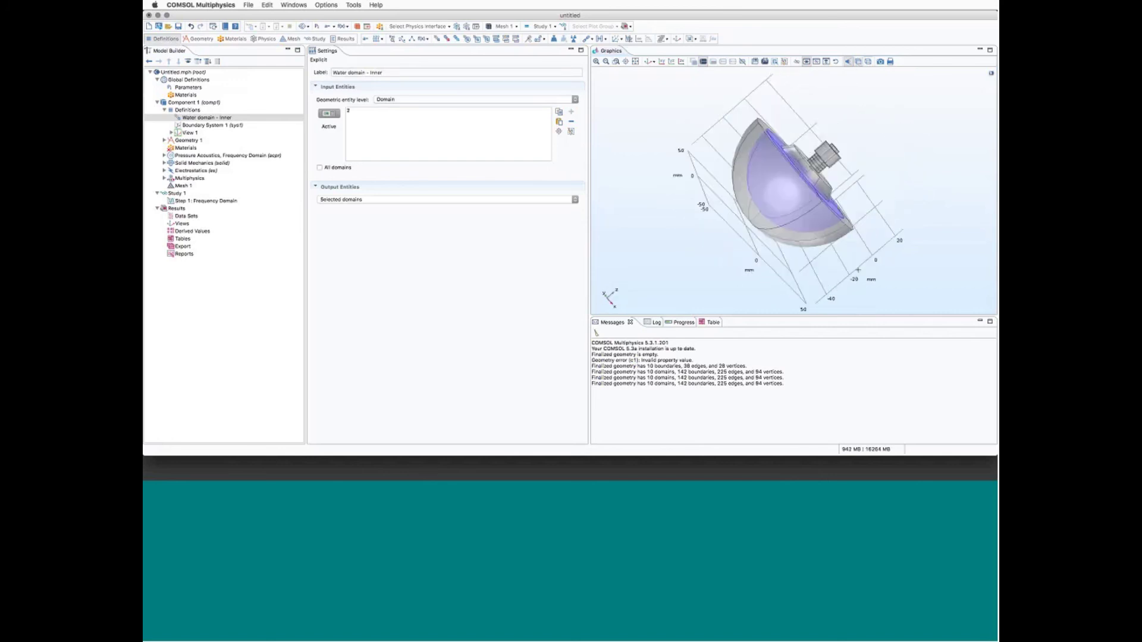
click(857, 62)
click(867, 61)
drag(901, 161, 883, 203)
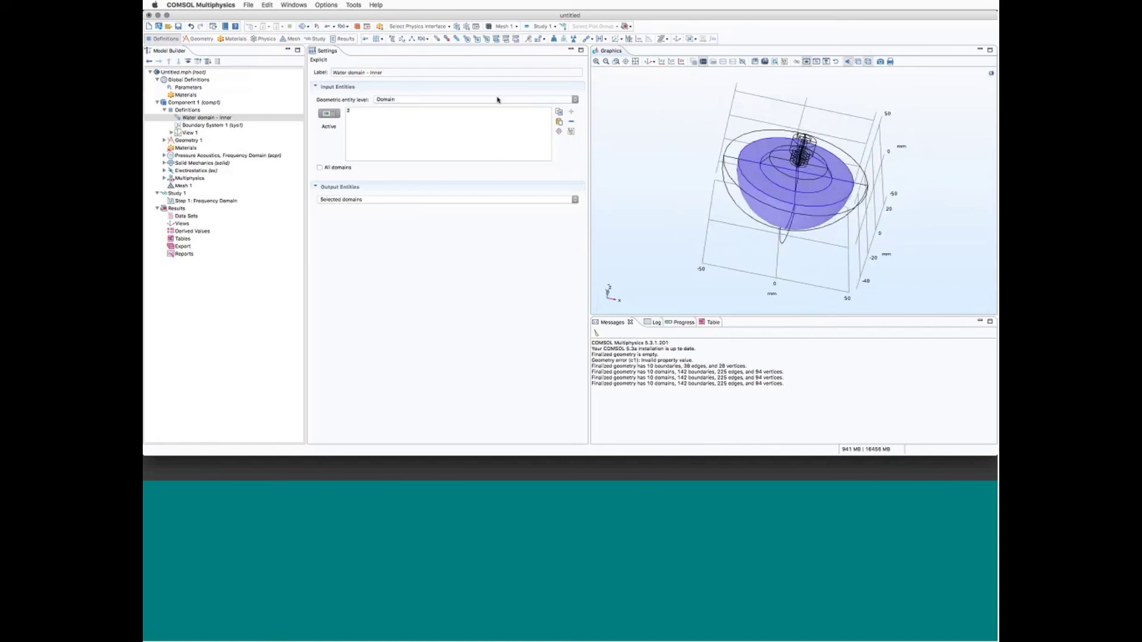
click(350, 111)
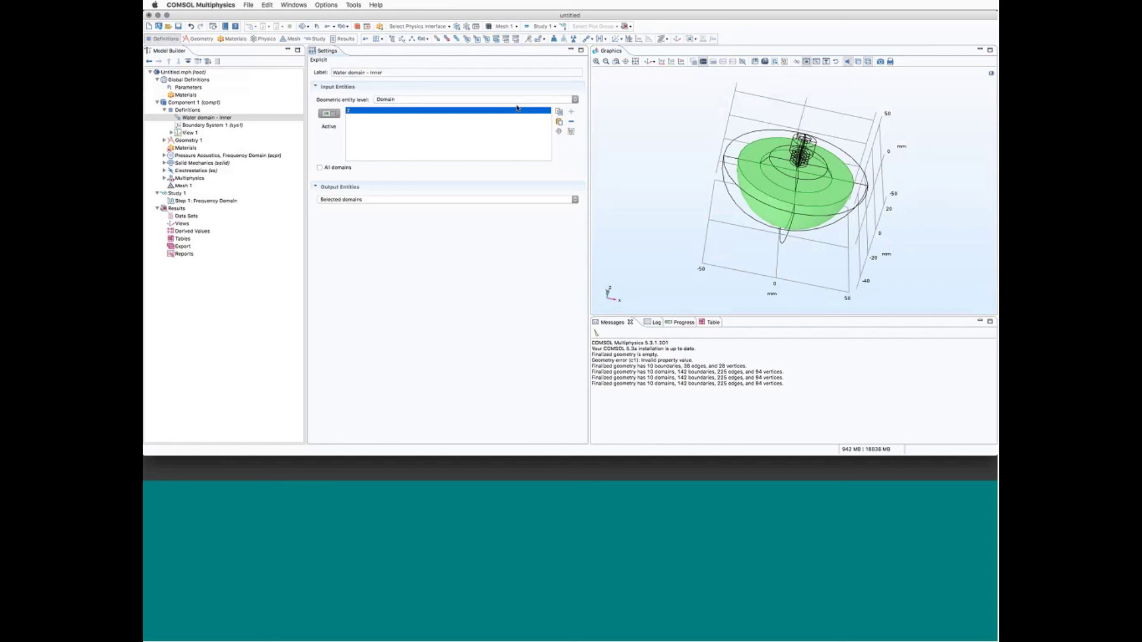
Restrict the Pressure Acoustics, Frequency Domain interface to the Water domain - Inner selection.
click(176, 155)
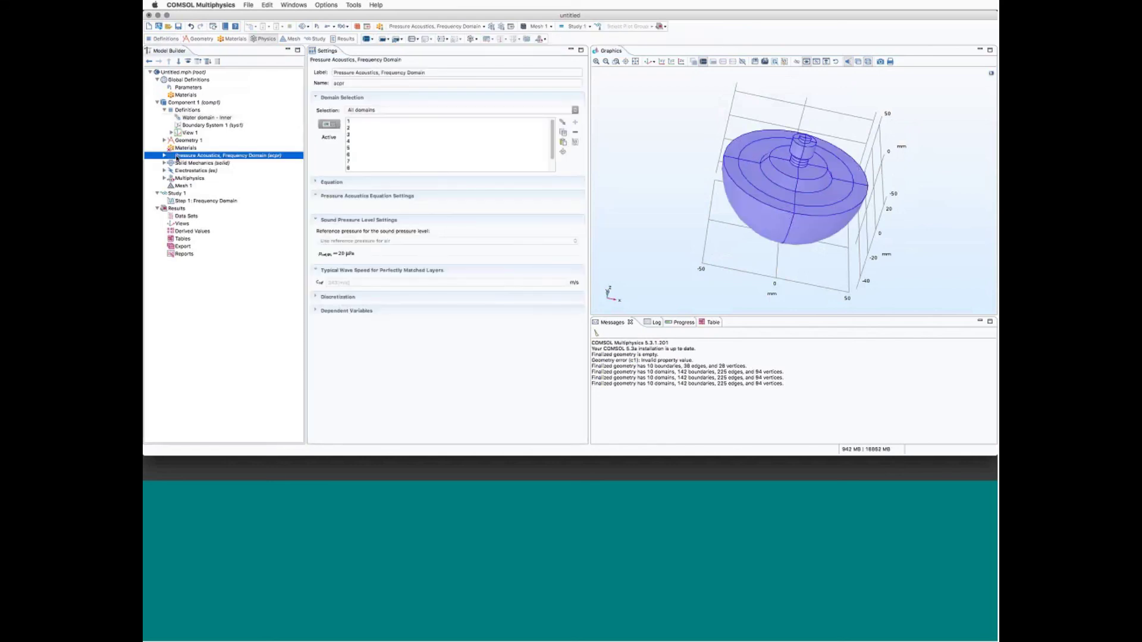
click(358, 111)
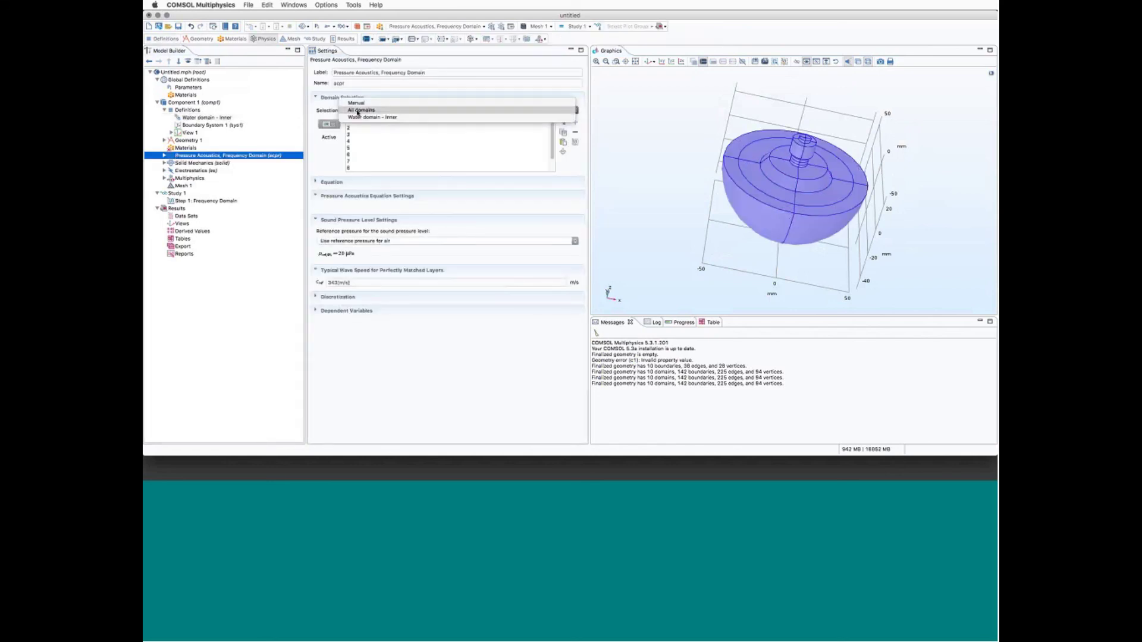
click(372, 114)
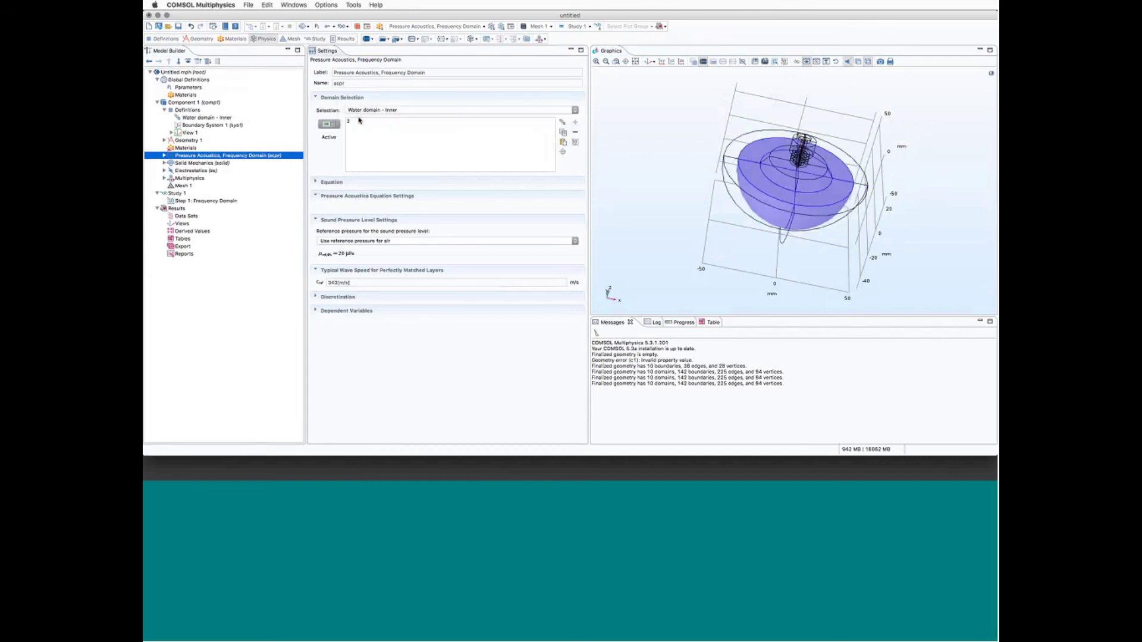
mouse_move(661, 251)
mouse_down()
mouse_move(667, 208)
mouse_move(669, 249)
mouse_up()
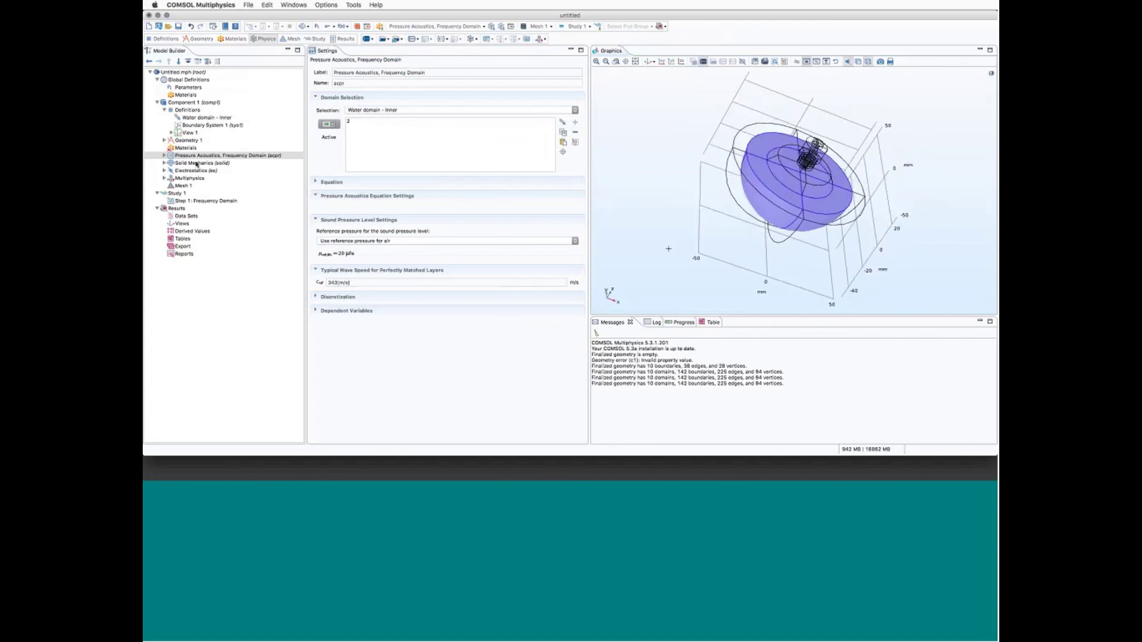
Check the Materials overview and inspect the domain assigned to Pressure Acoustics in the default 3D view.
click(185, 148)
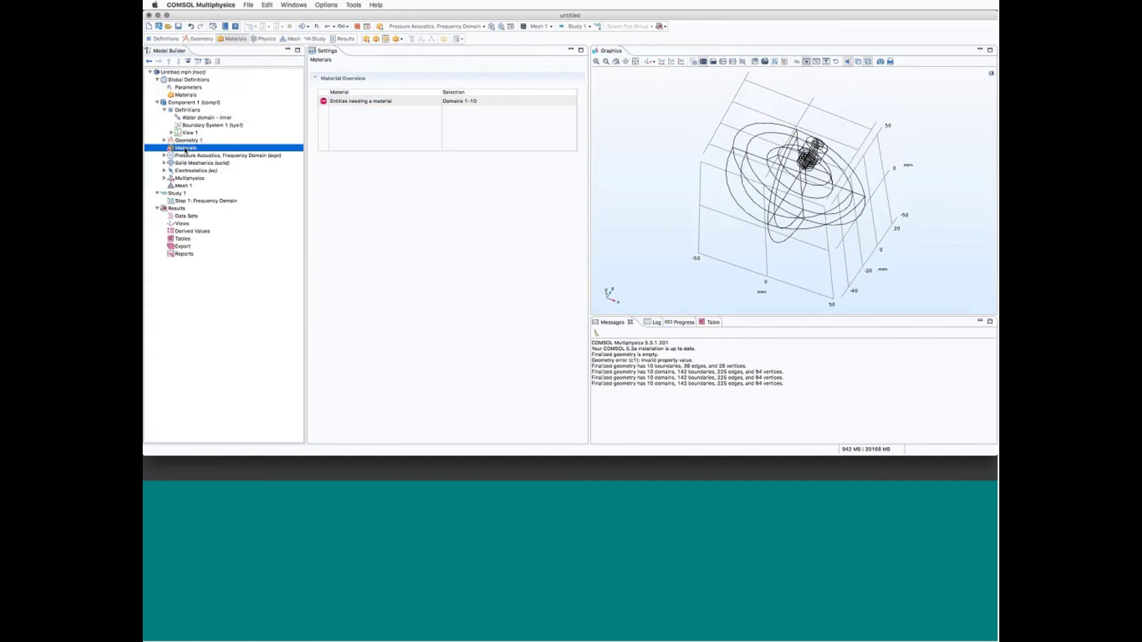
click(187, 156)
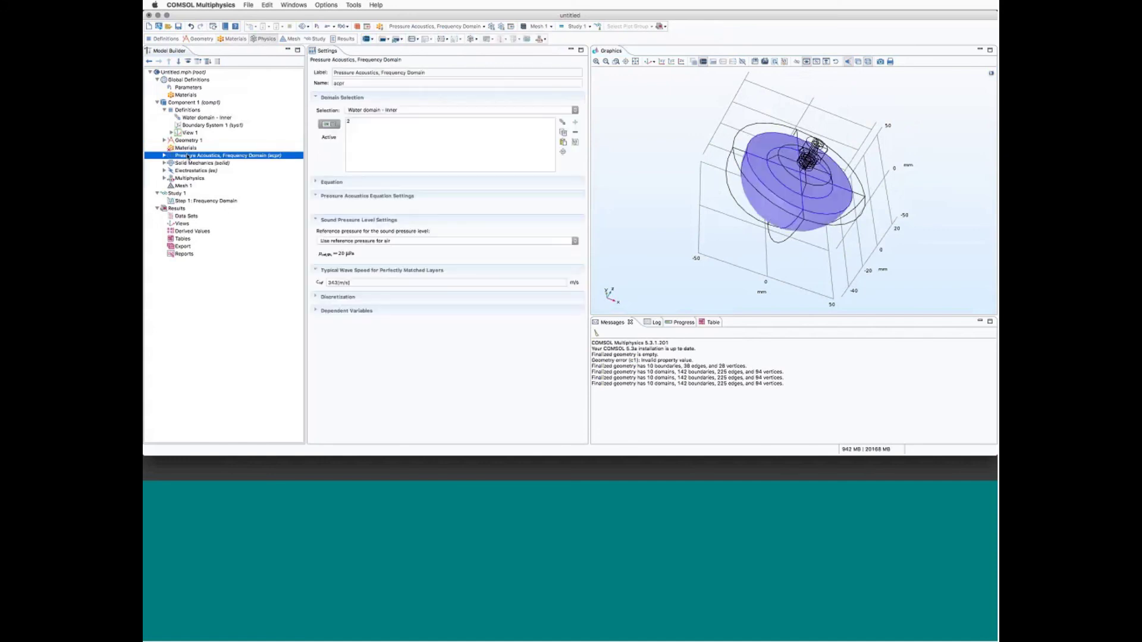
click(361, 122)
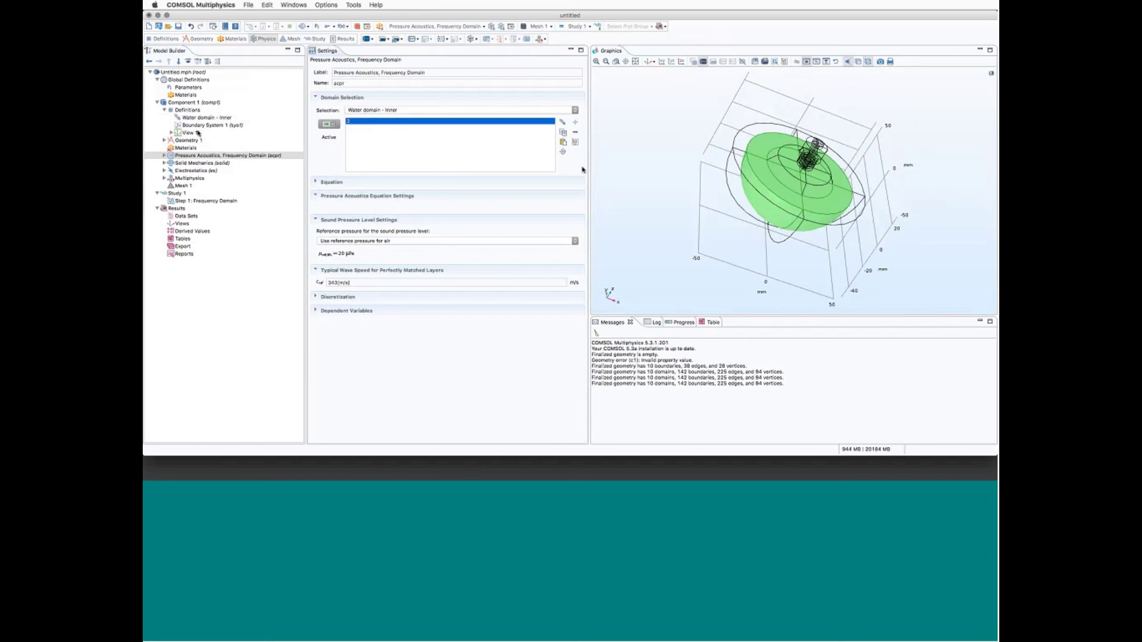
click(493, 163)
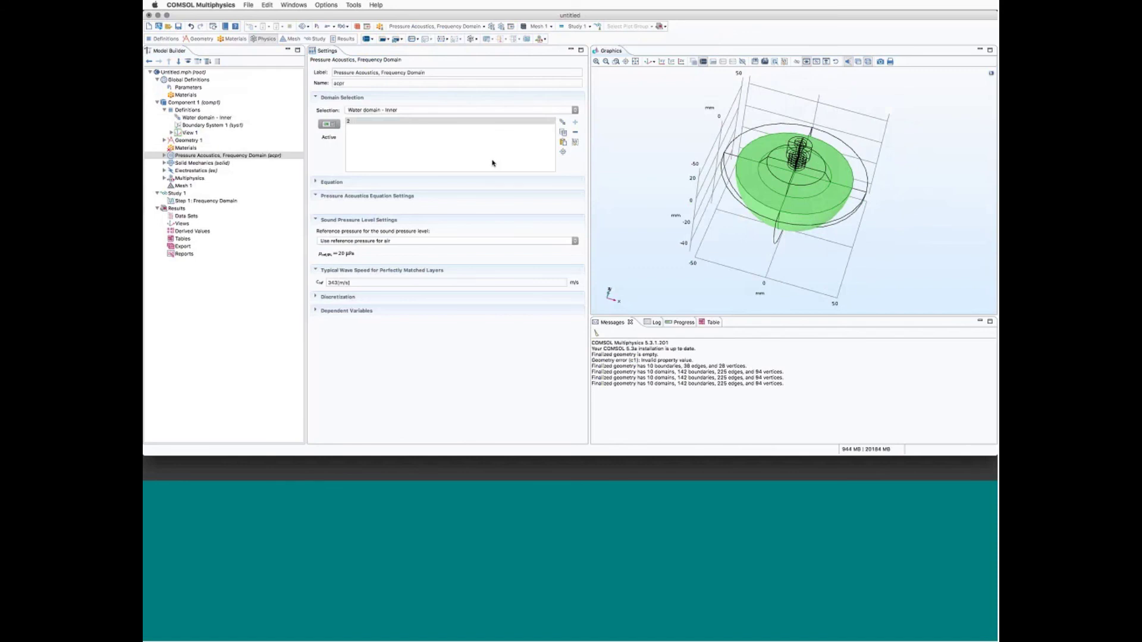
click(649, 61)
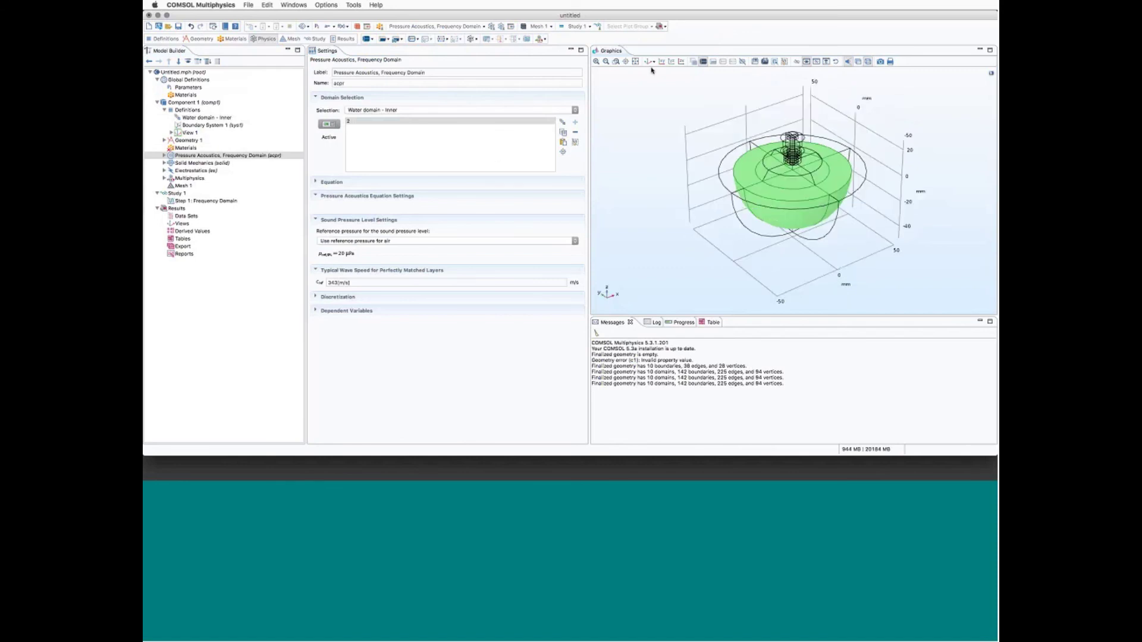
Expand Work Plane 1's plane geometry and review the settings of Rectangle 3 and Form Union.
click(188, 140)
click(171, 147)
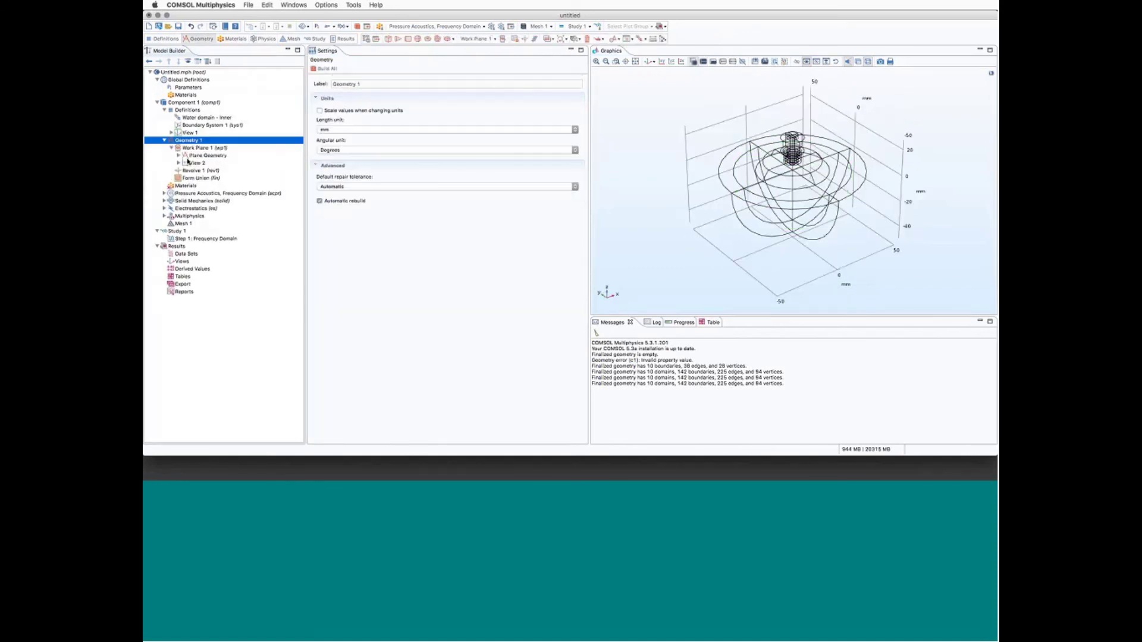
click(178, 155)
click(214, 177)
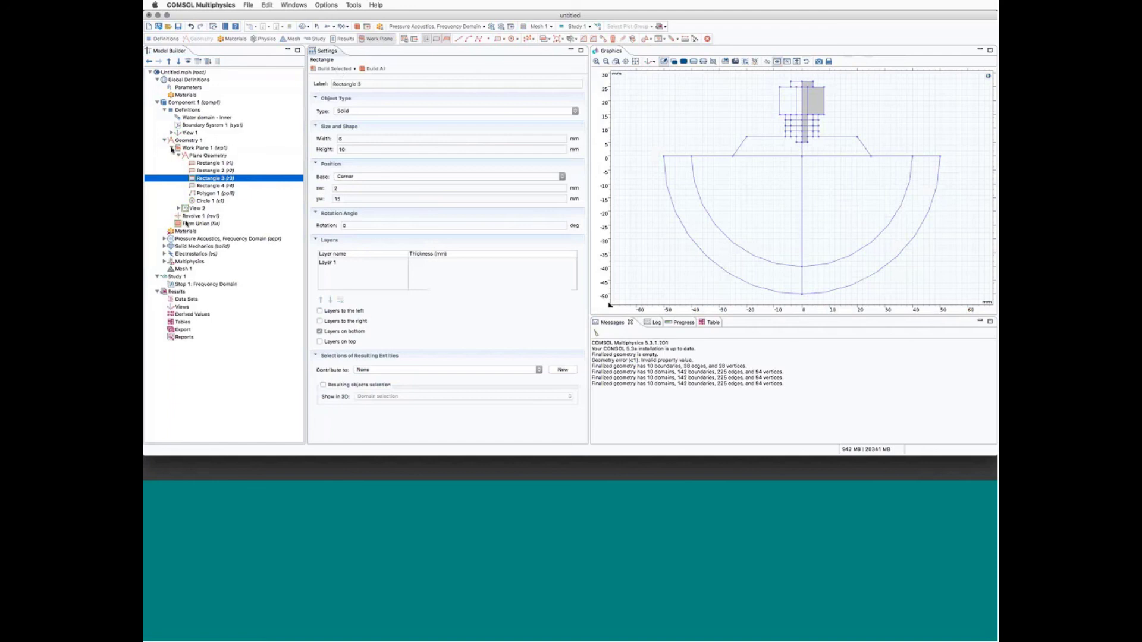
click(186, 224)
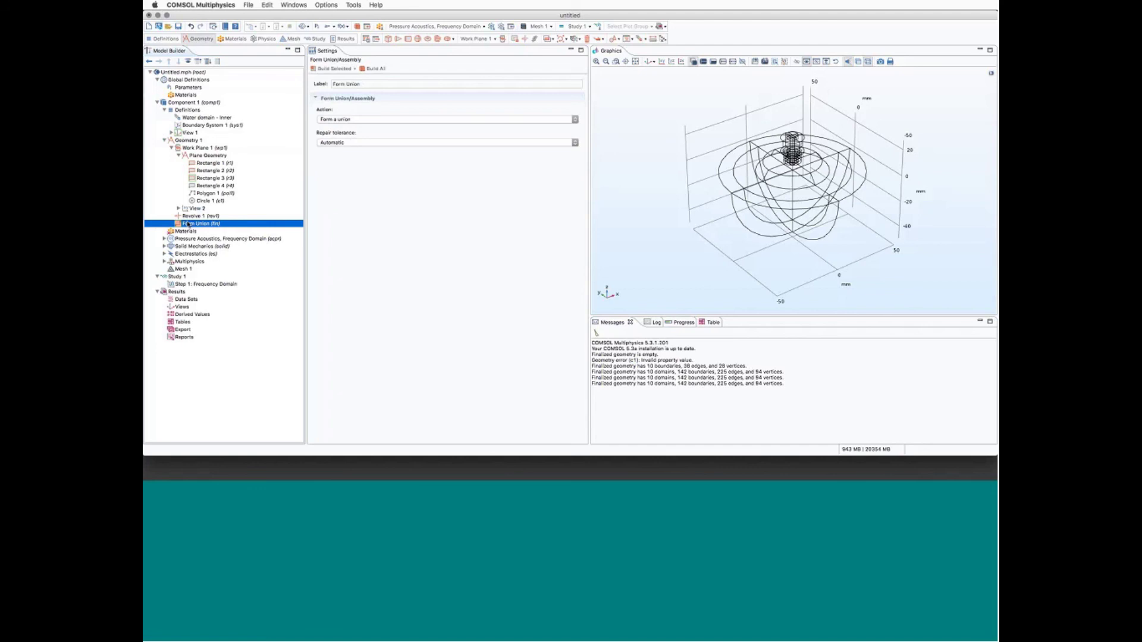
Collapse the Work Plane 1 branch in the model tree and view the geometry with shaded rendering instead of wireframe.
click(178, 155)
click(172, 148)
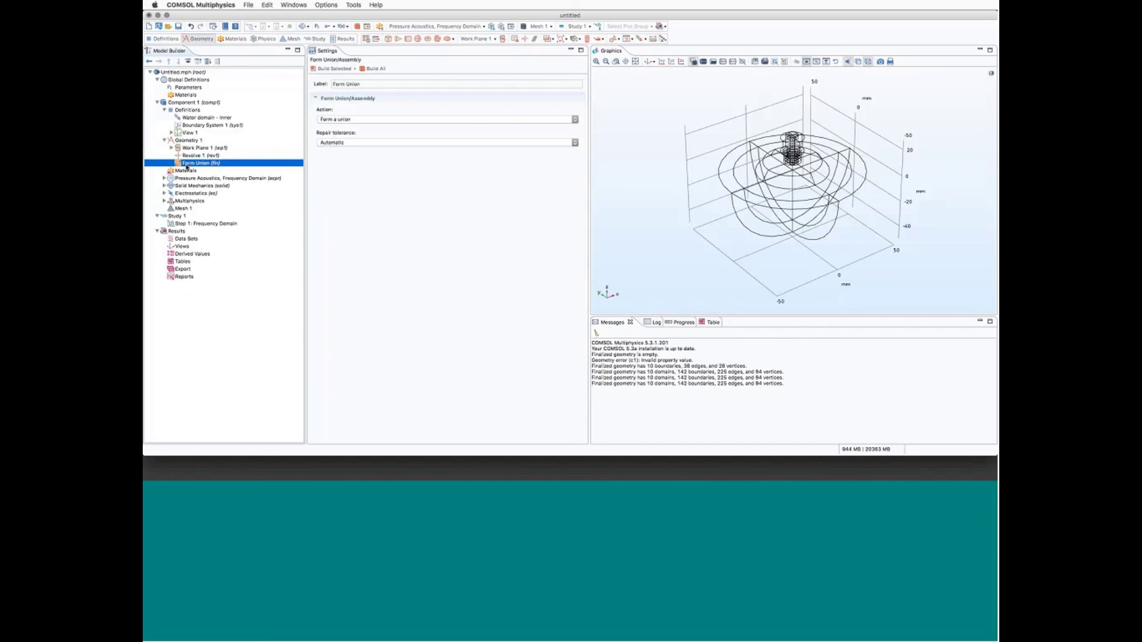
click(868, 61)
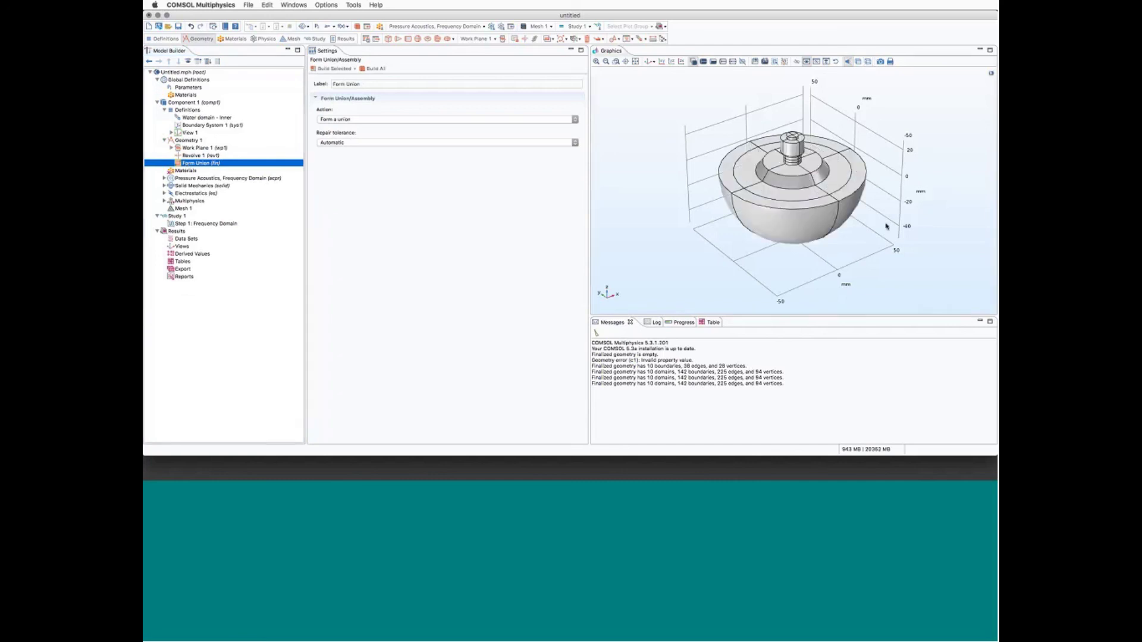
mouse_move(887, 225)
mouse_down()
mouse_move(870, 195)
mouse_move(882, 220)
mouse_up()
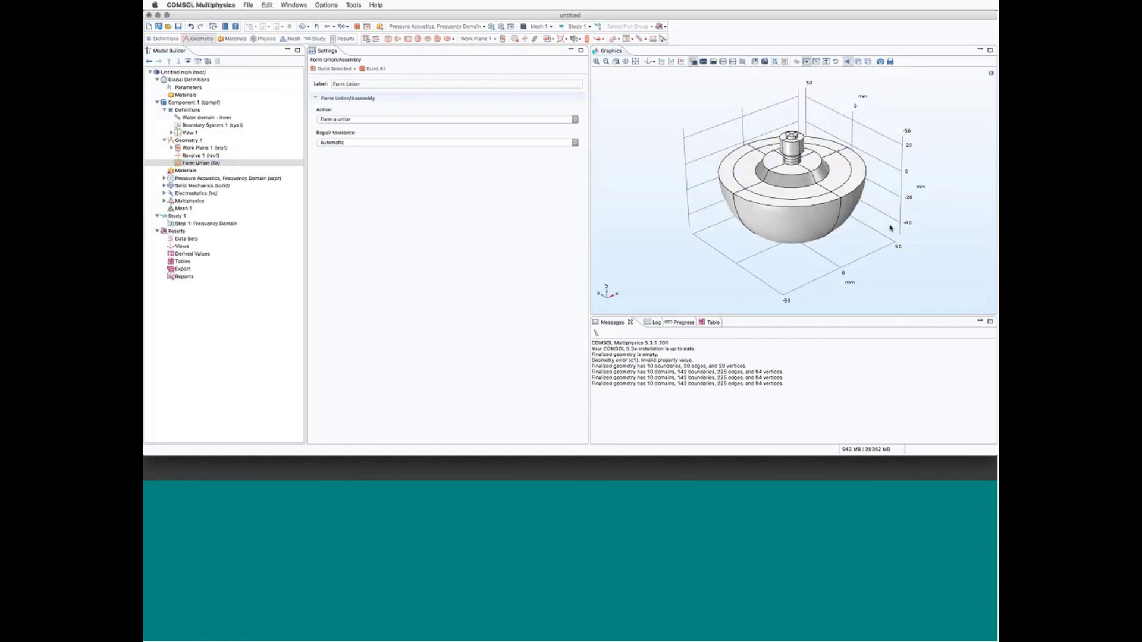
Review the Water domain - Inner selection, checking its label and highlighting its listed domain on the geometry.
click(194, 119)
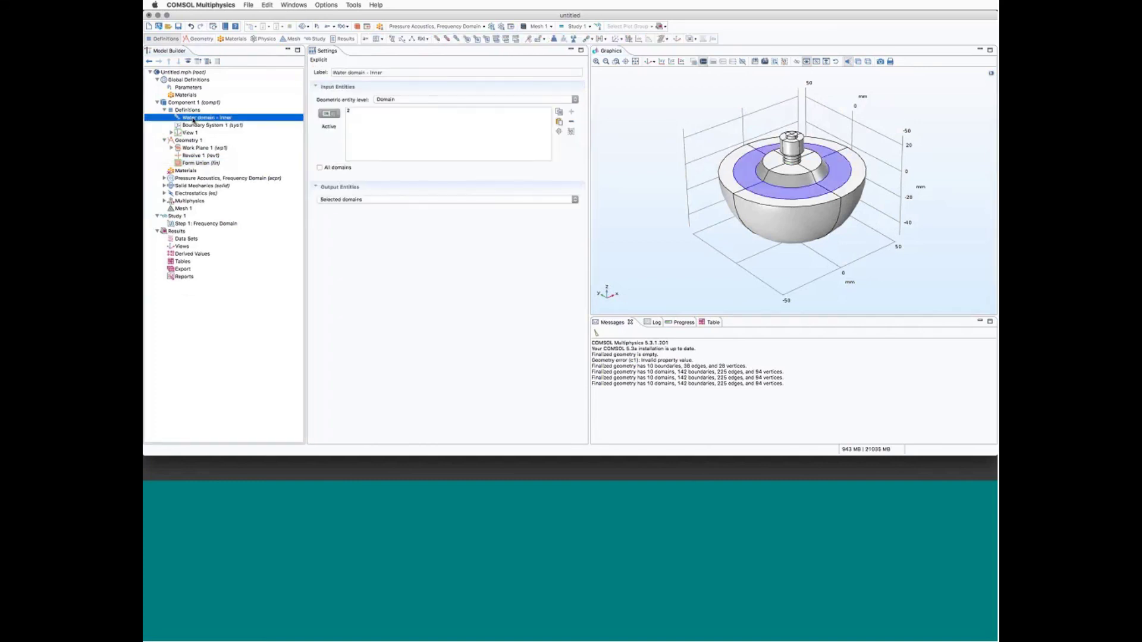
click(350, 112)
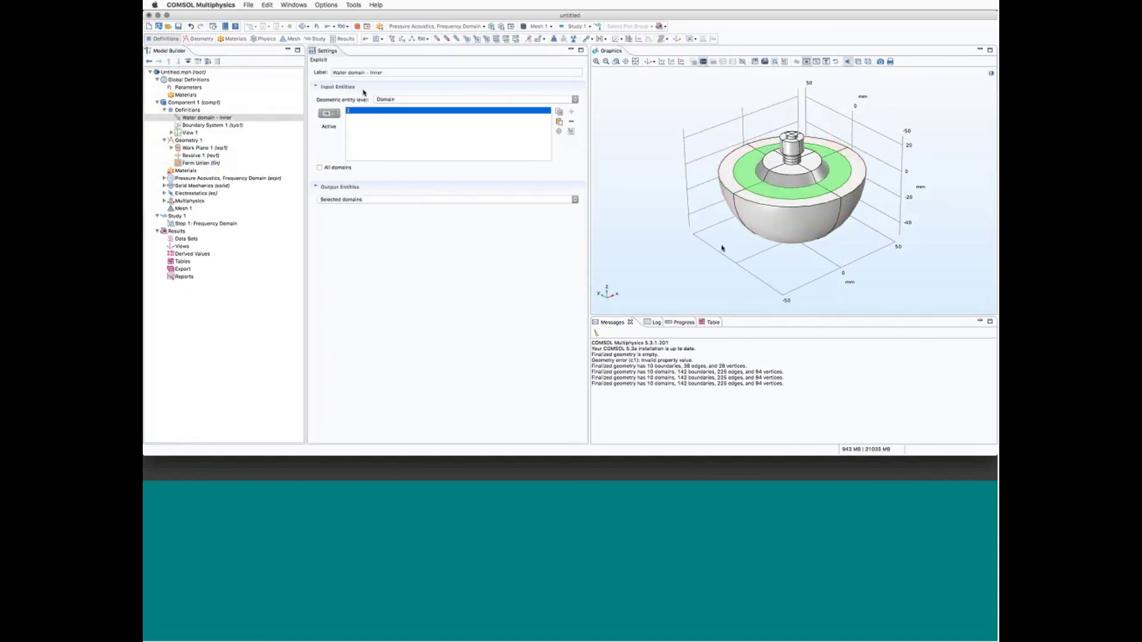
drag(722, 248, 461, 188)
click(461, 188)
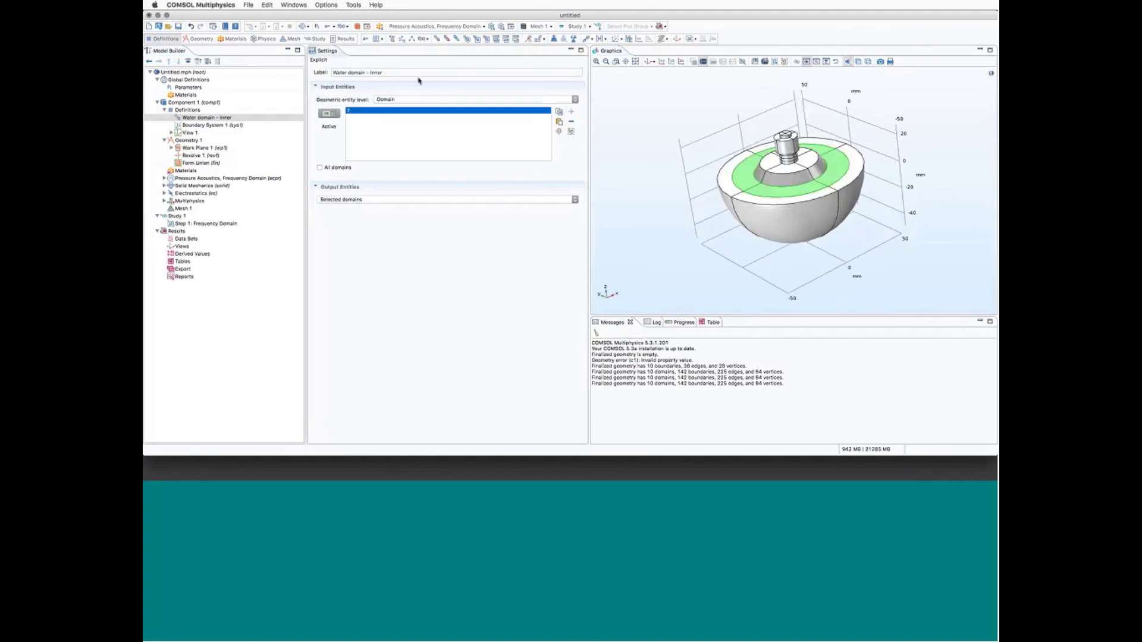
click(415, 72)
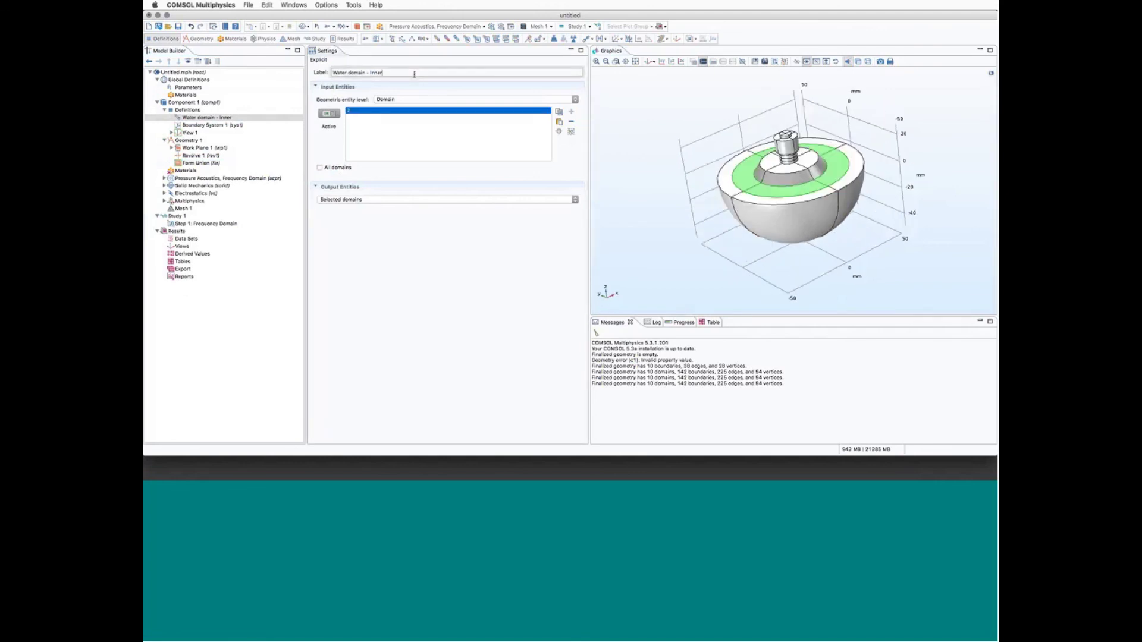
click(415, 74)
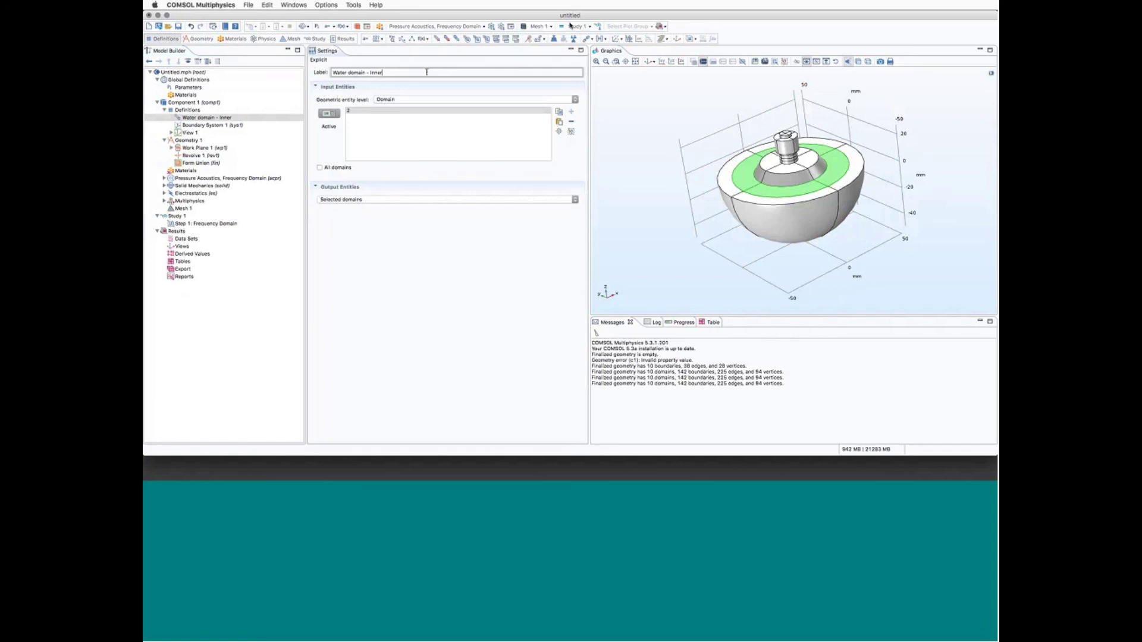
click(437, 39)
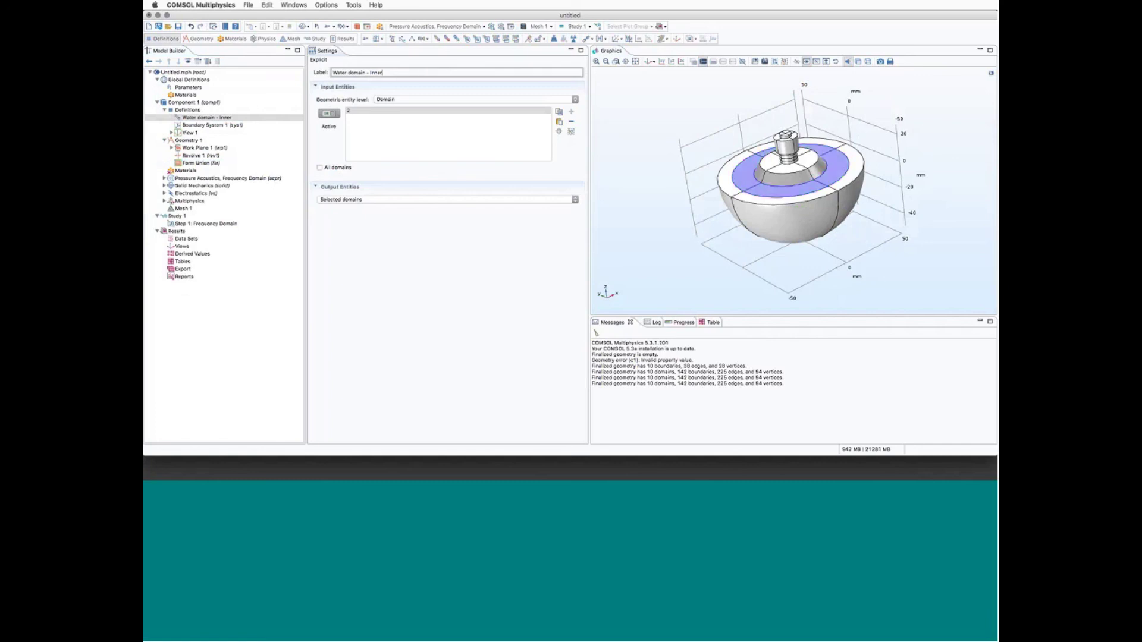
Save the model as the COMSOL application file tolpinz.mph.
click(178, 26)
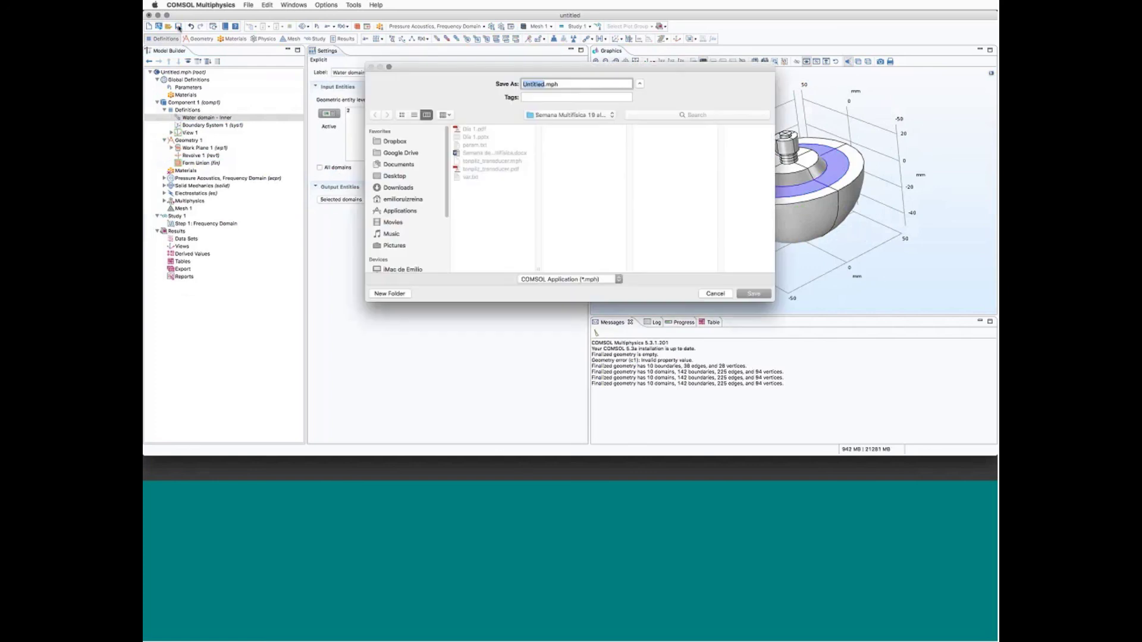
text(tonpi)
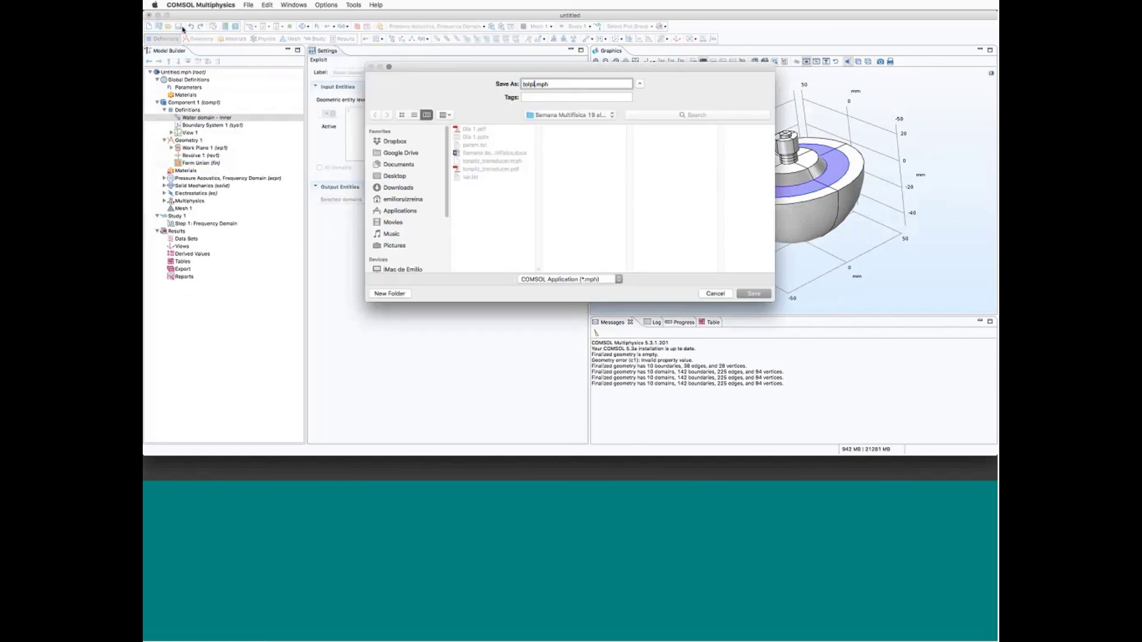
text(lz)
click(744, 292)
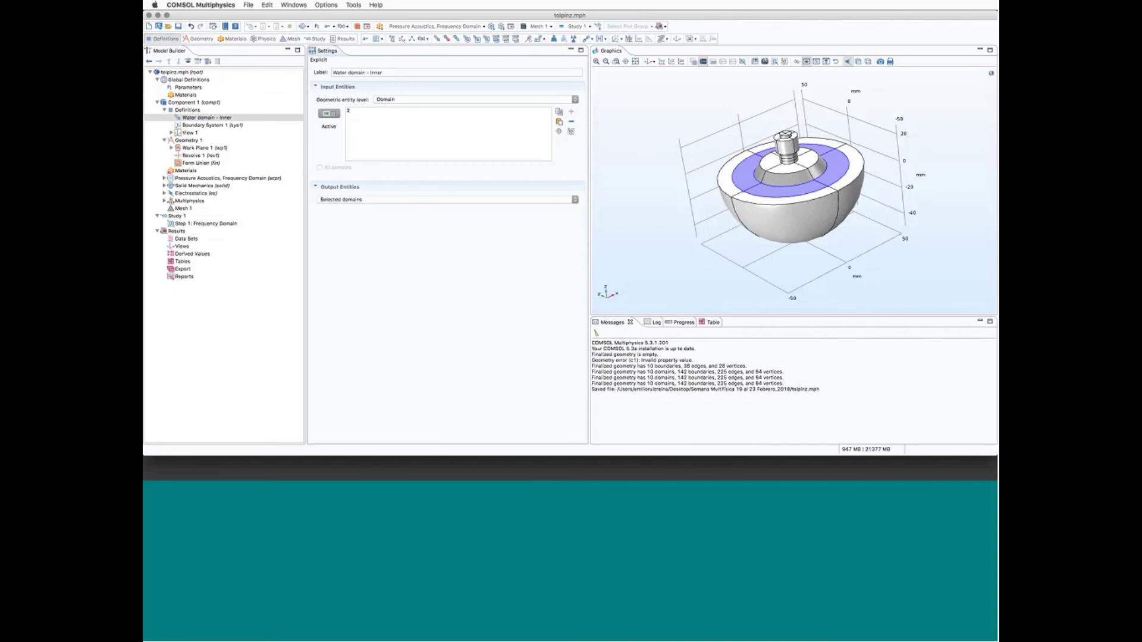
Restore the default 3D view, collapse Definitions, and review the Pressure Acoustics, Solid Mechanics, Electrostatics and Multiphysics nodes.
click(648, 62)
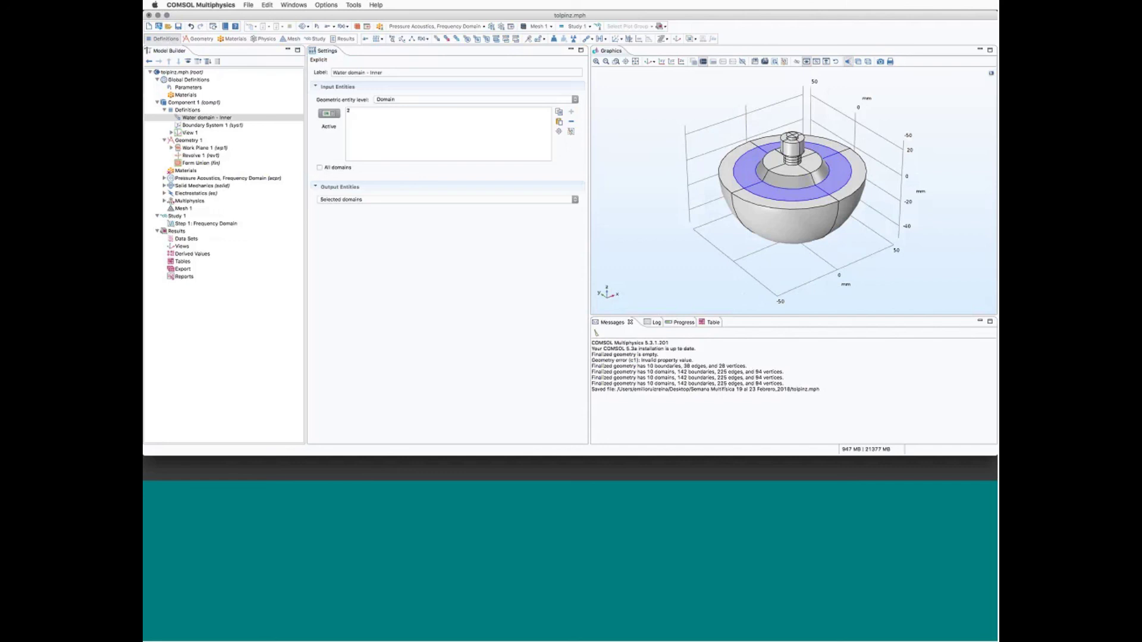
click(165, 110)
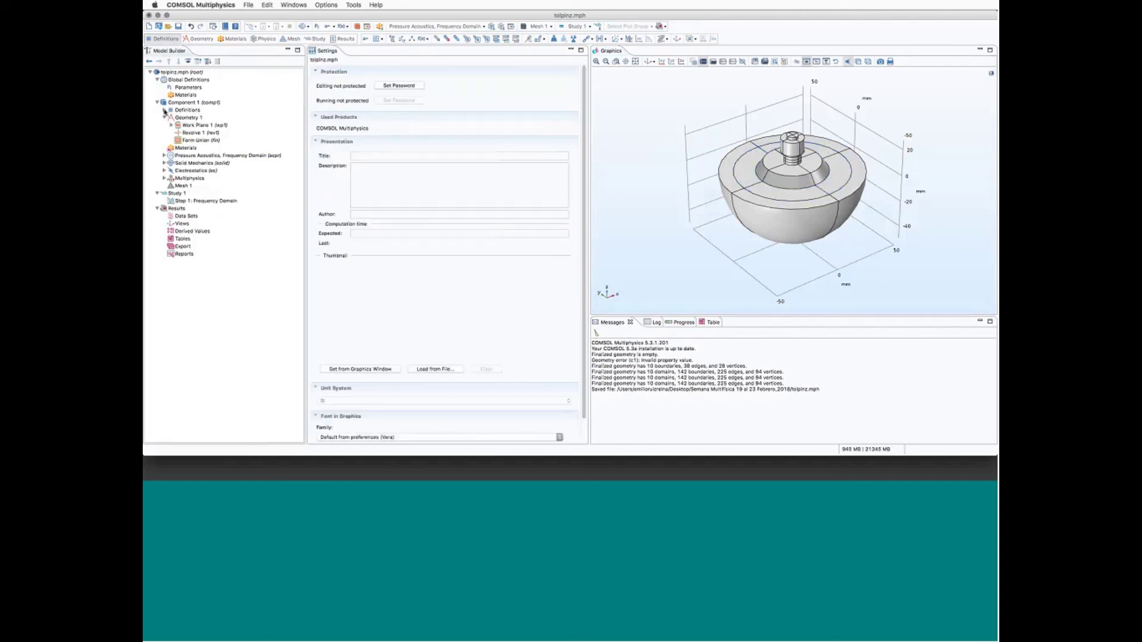
click(181, 157)
click(181, 163)
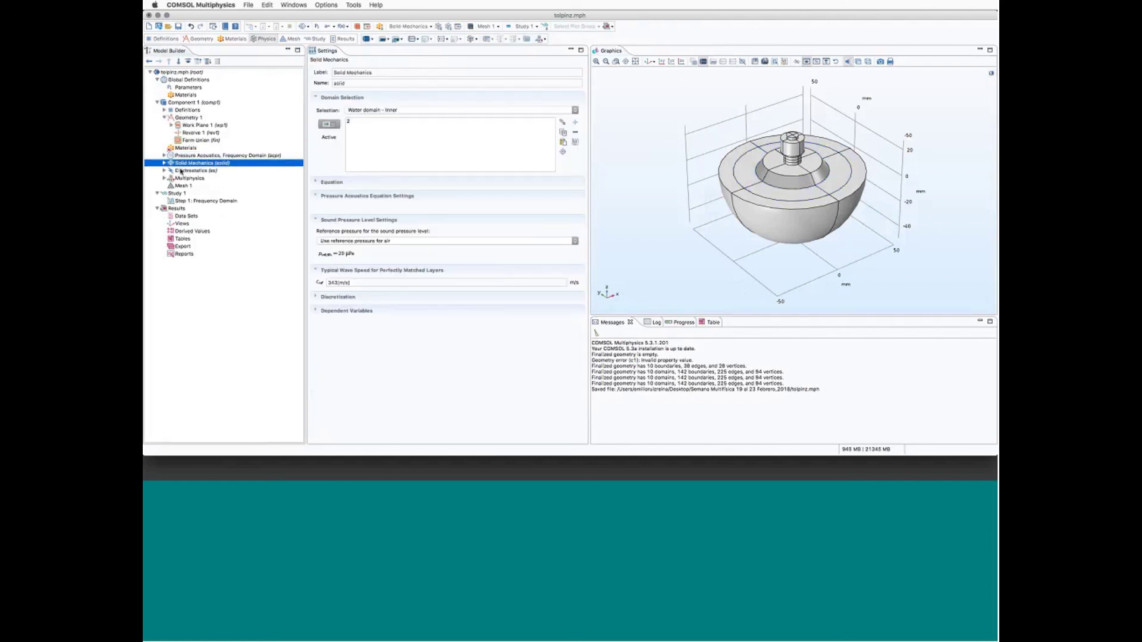
click(181, 171)
click(182, 178)
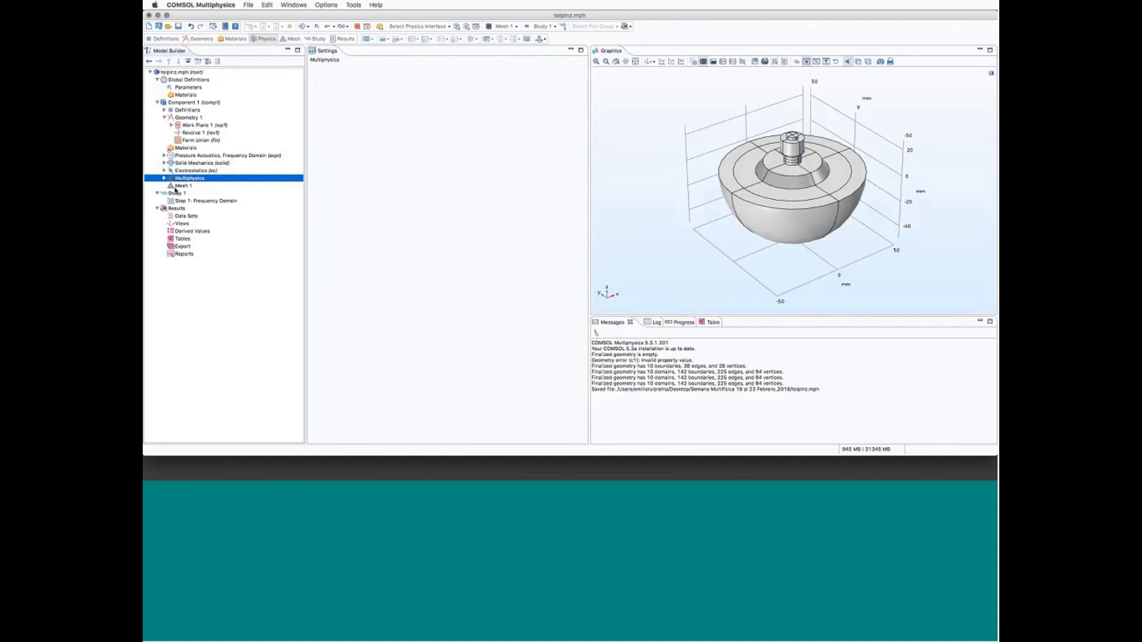